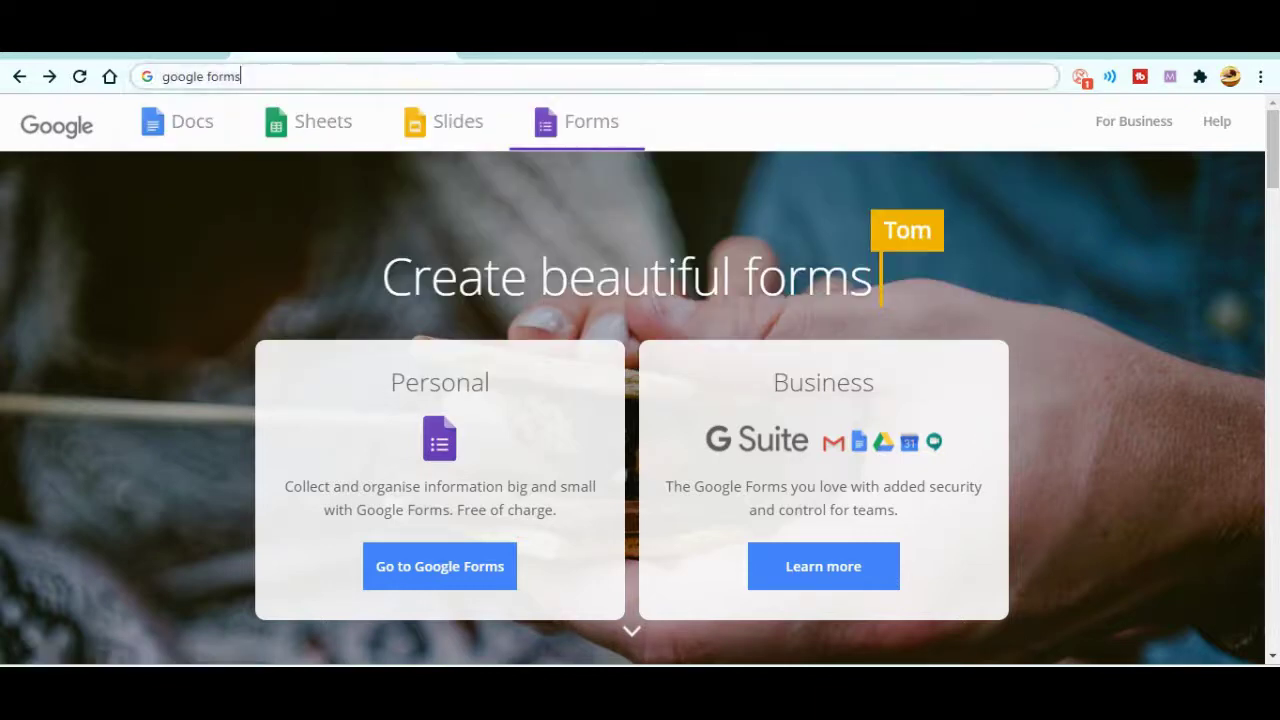
Search Google for "google forms" and go to the personal Google Forms home page
key("Return")
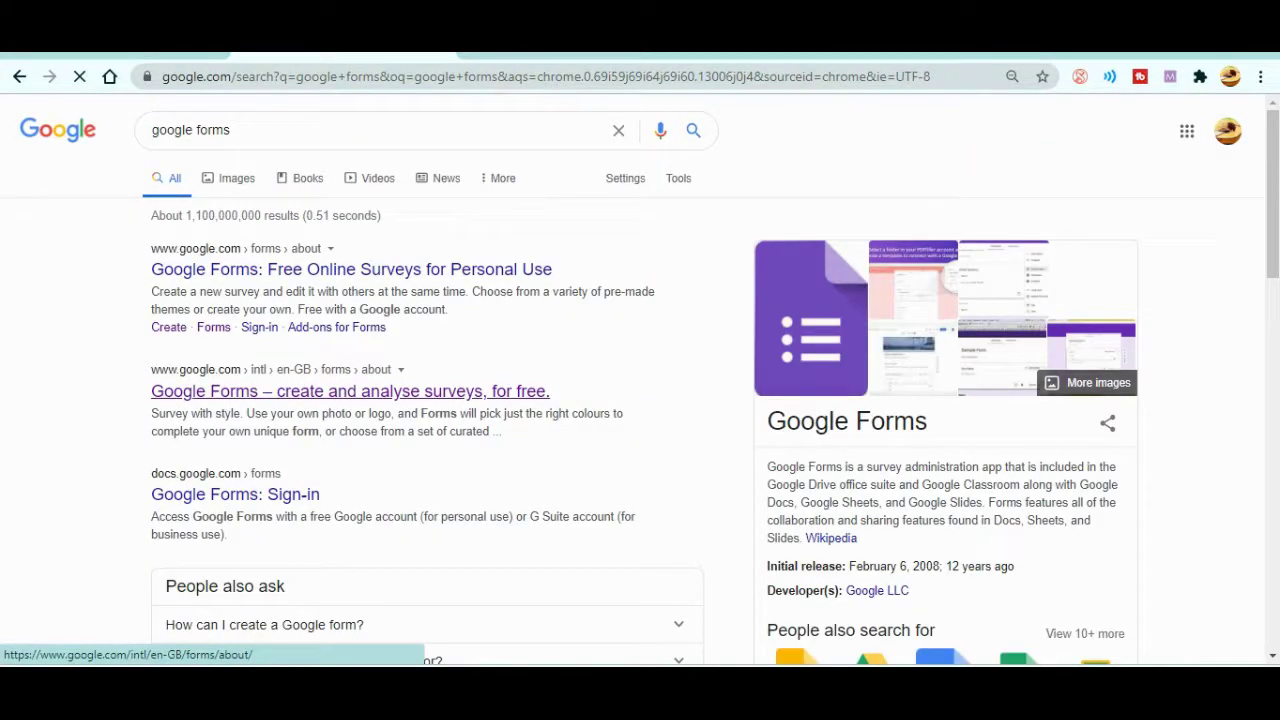
left_click(350, 391)
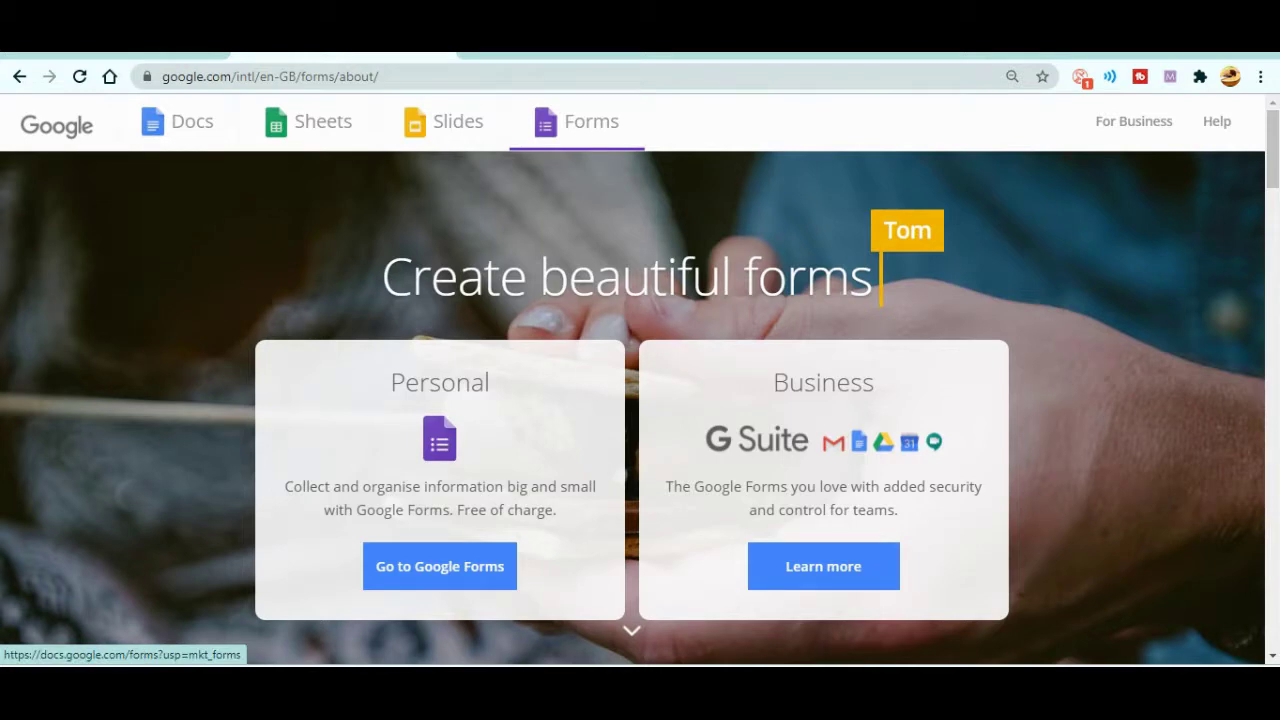
left_click(440, 566)
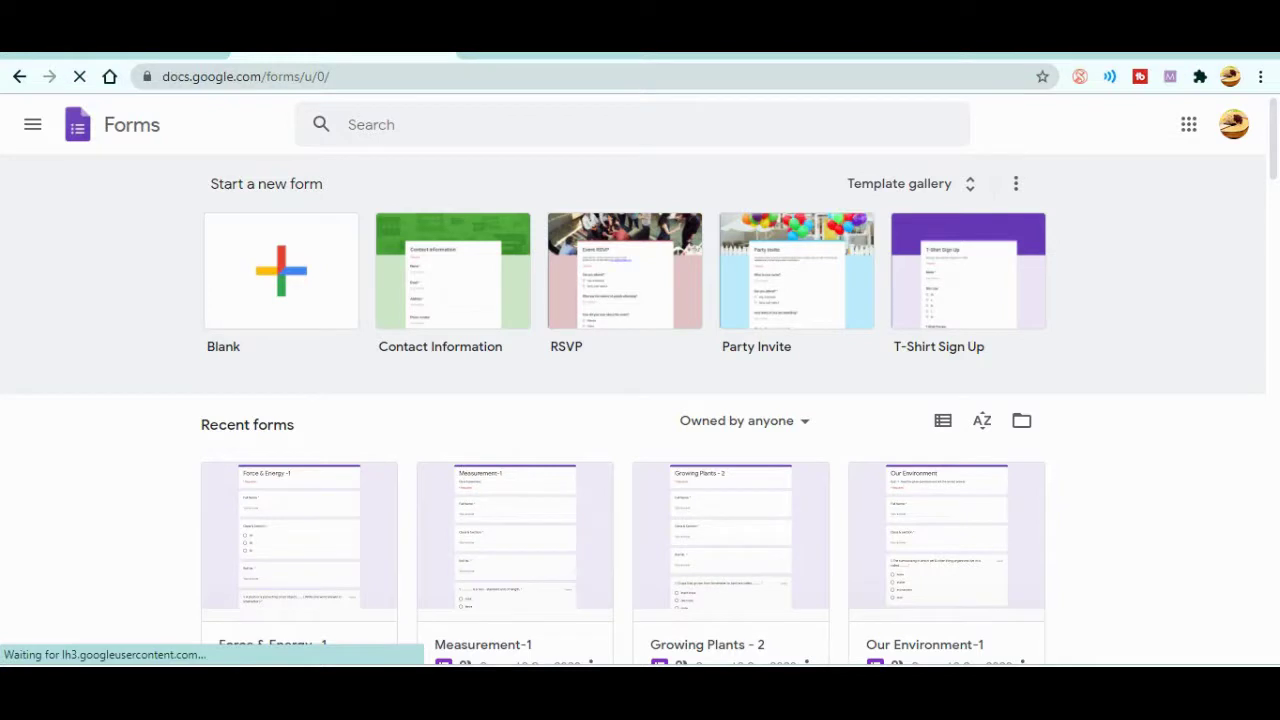
Open Google Drive at drive.google.com in a new browser tab
key("ctrl+t")
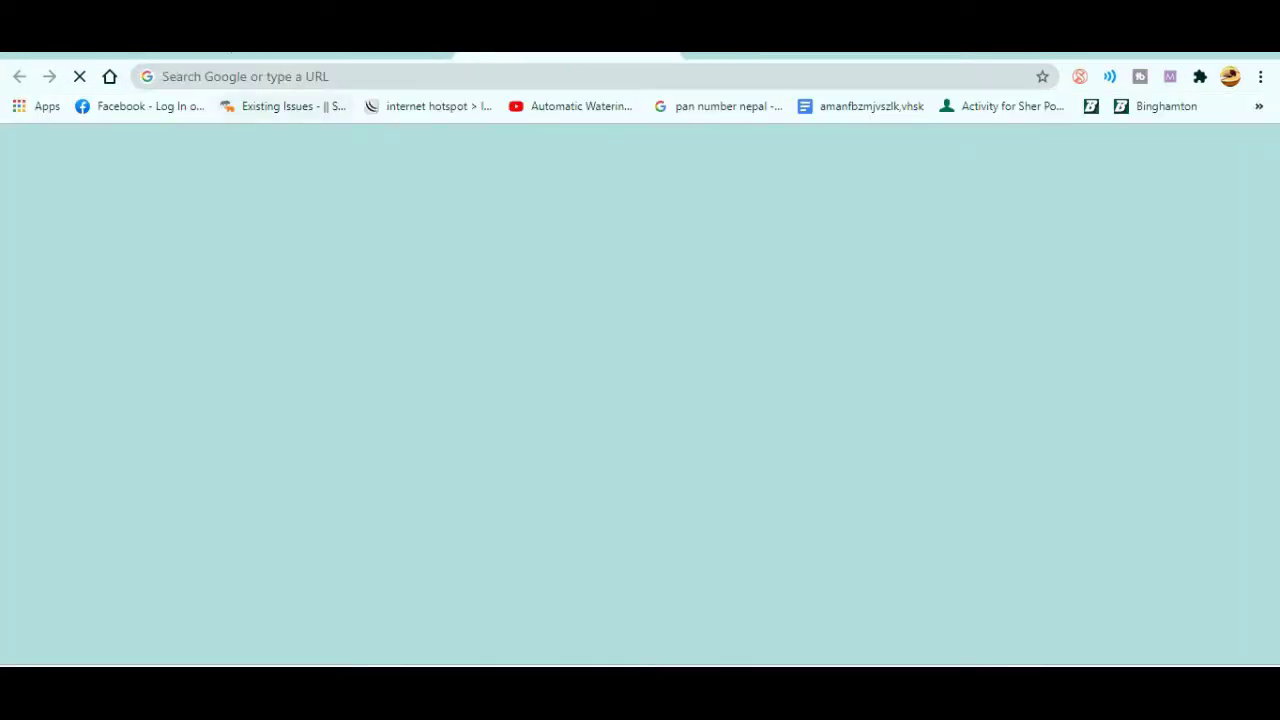
left_click(173, 76)
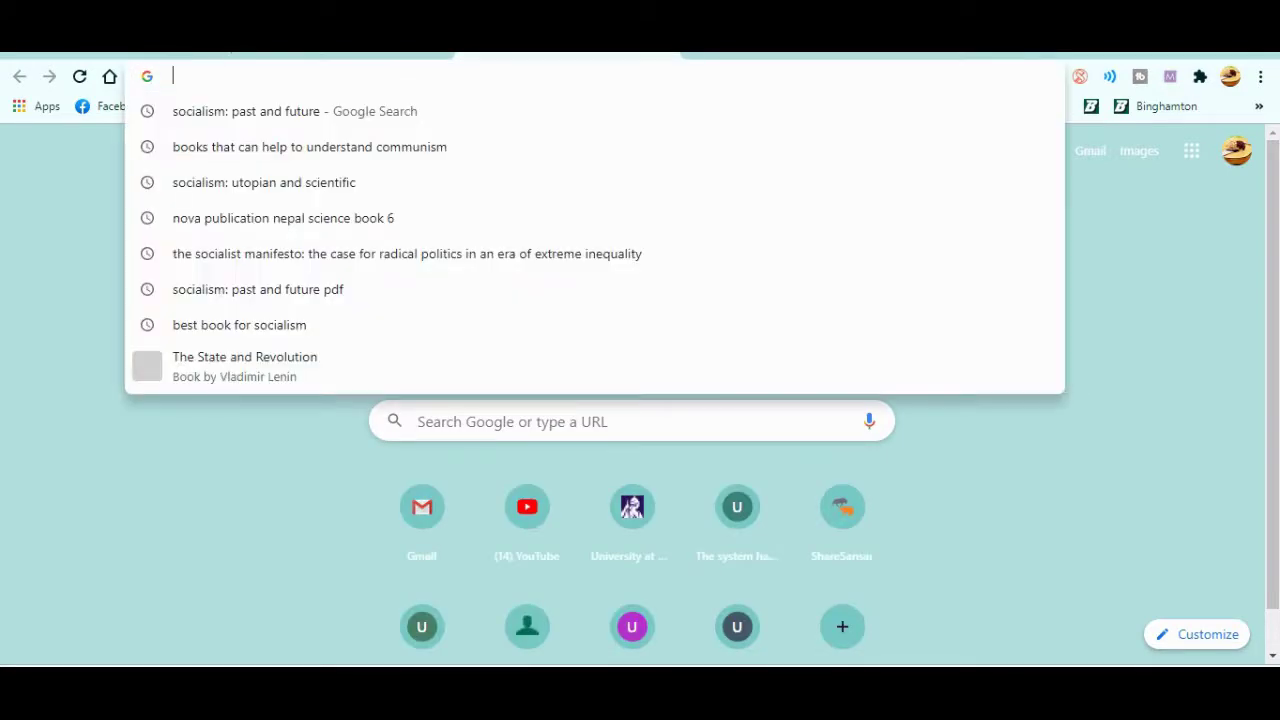
type("drive.google.com")
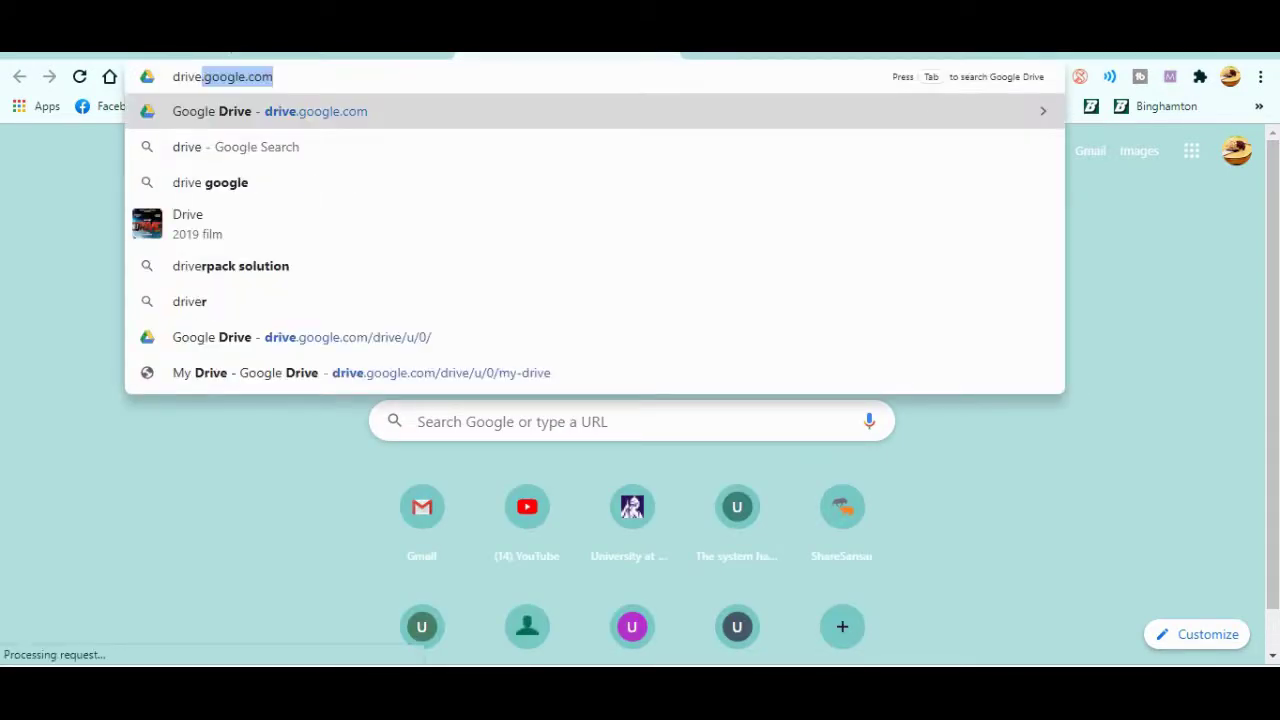
key("Return")
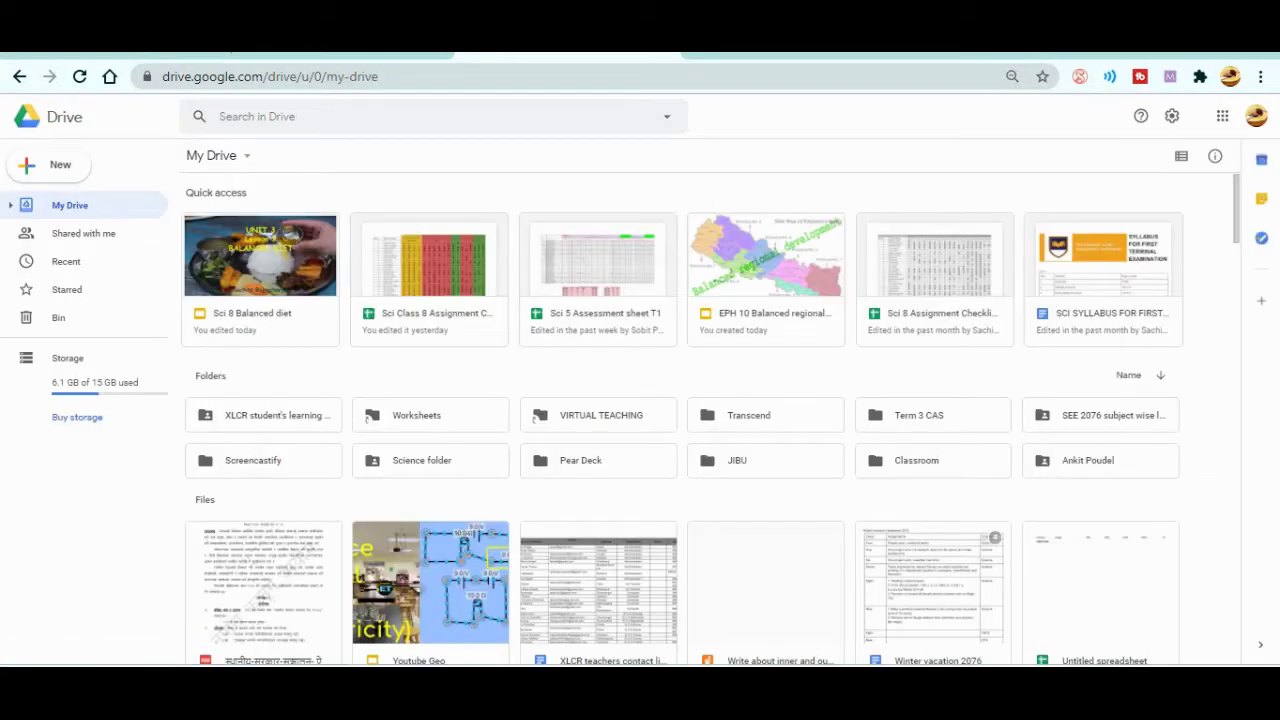
Create a new blank Google Form from My Drive
left_click(48, 164)
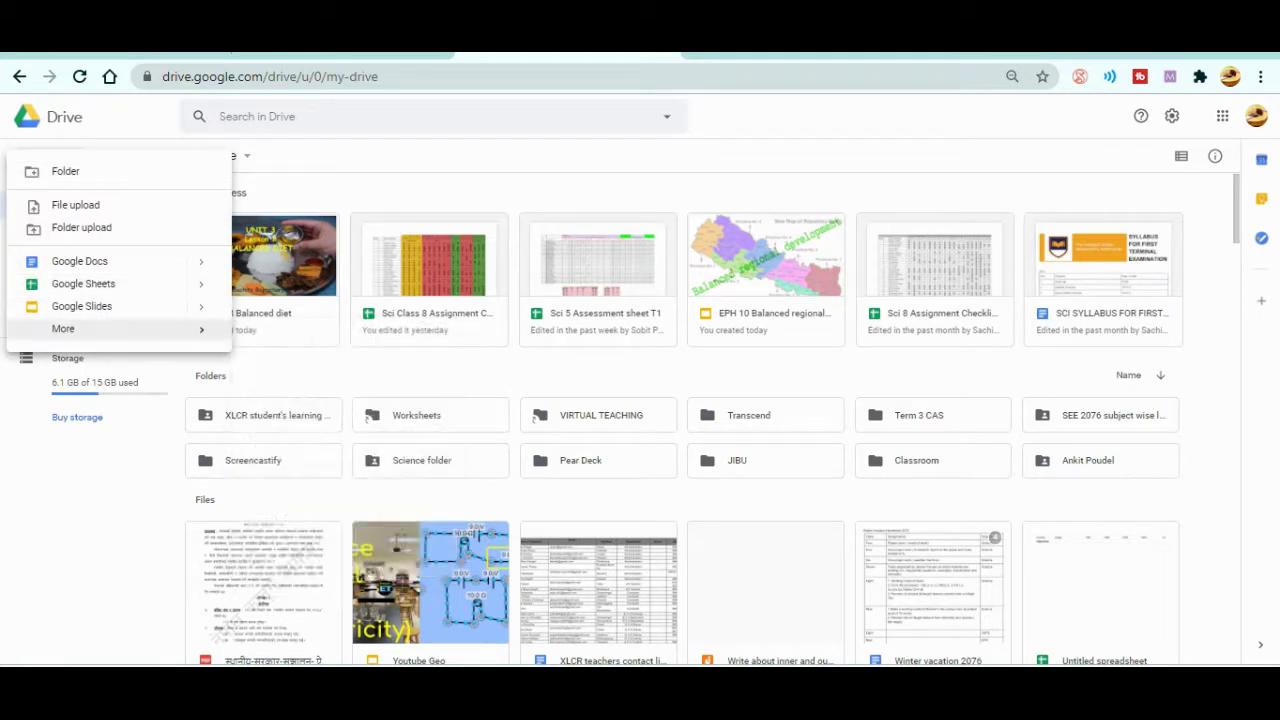
mouse_move(118, 329)
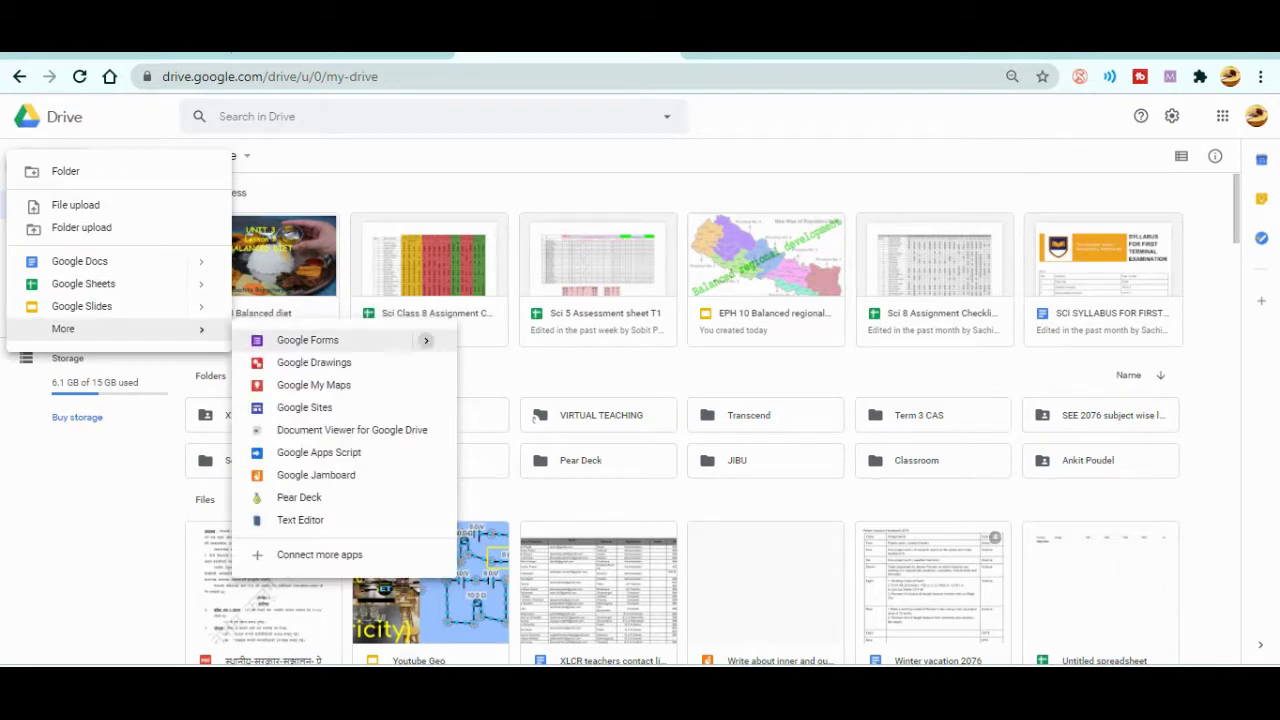
mouse_move(426, 340)
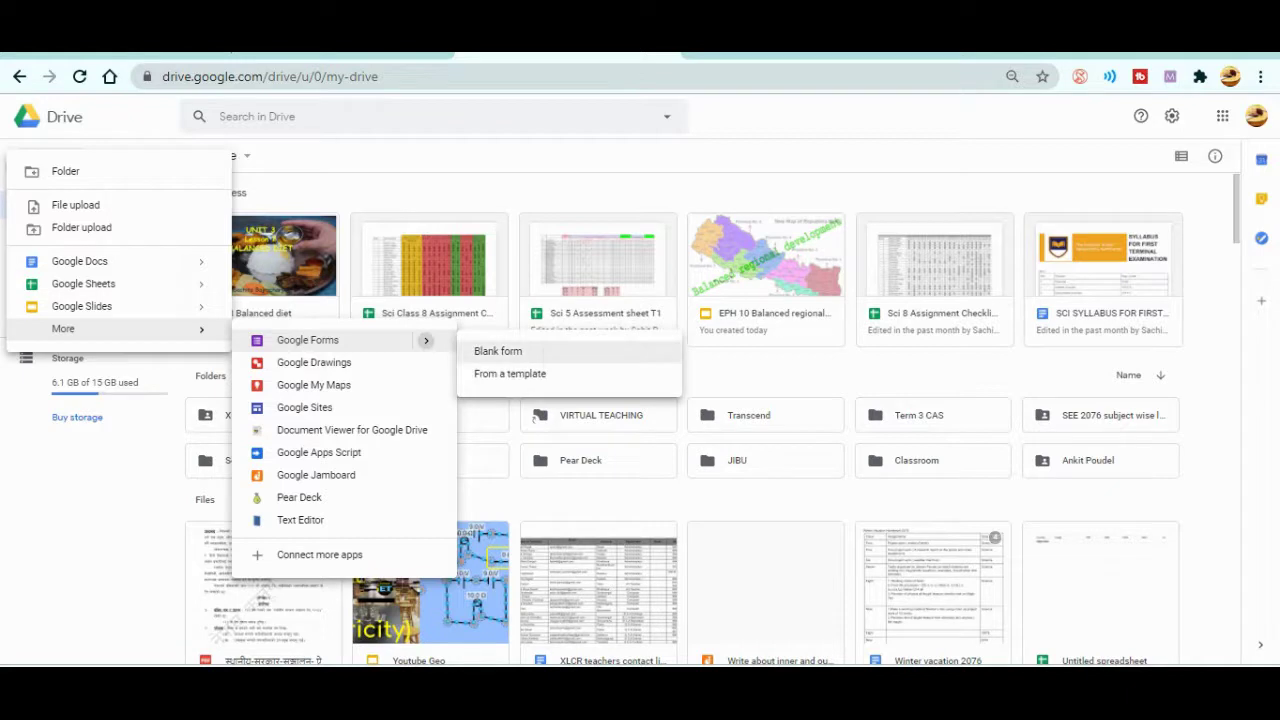
left_click(498, 351)
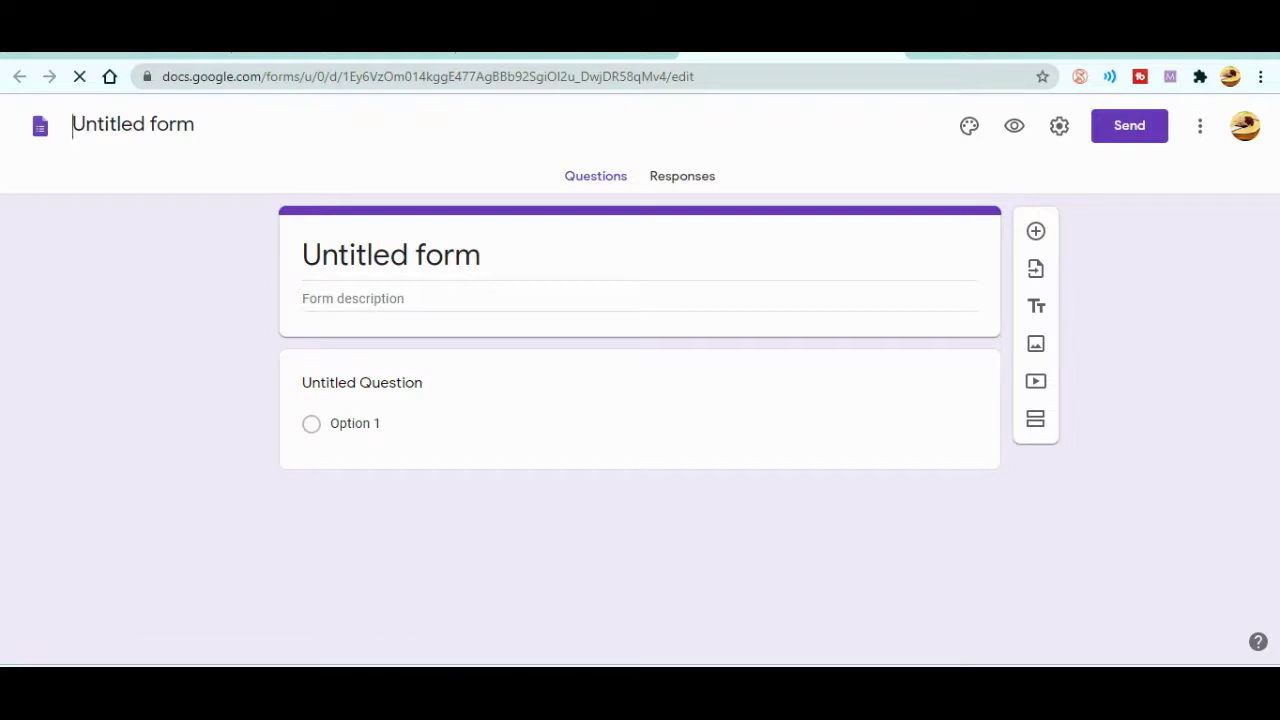
Name and title the form "Test form" and enter the description "Answers all the questions"
type("Test form")
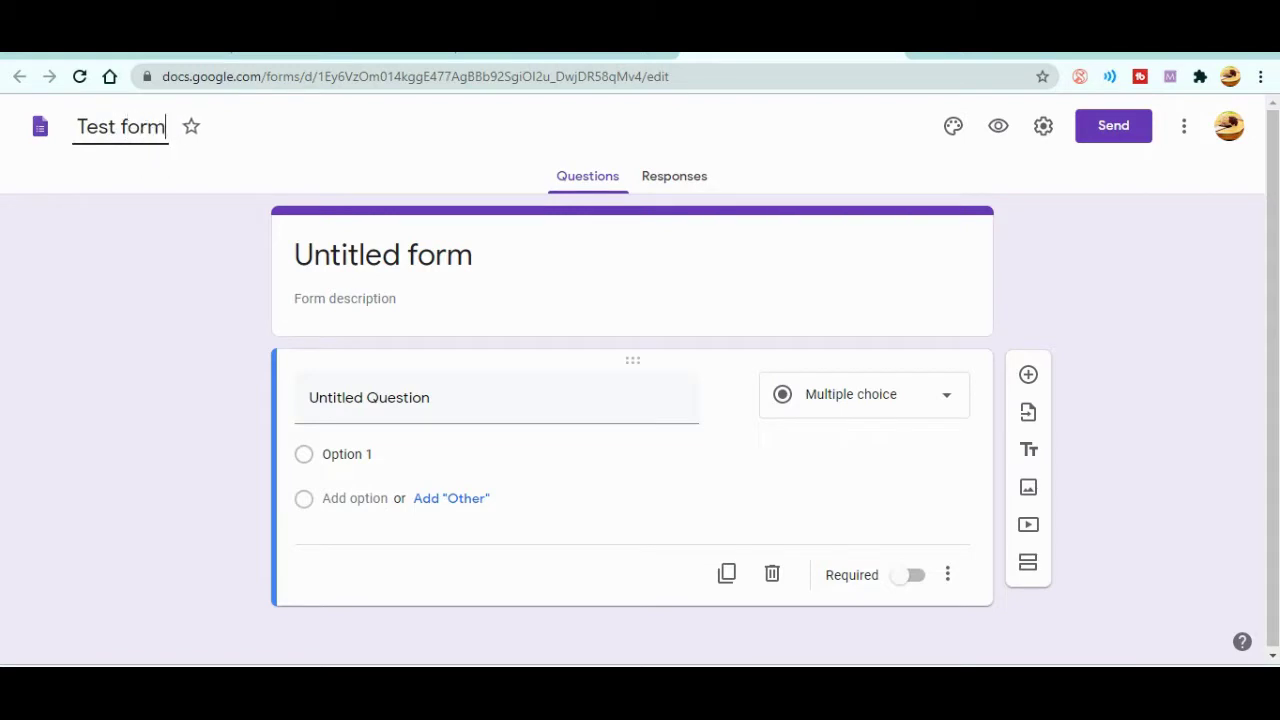
left_click(430, 254)
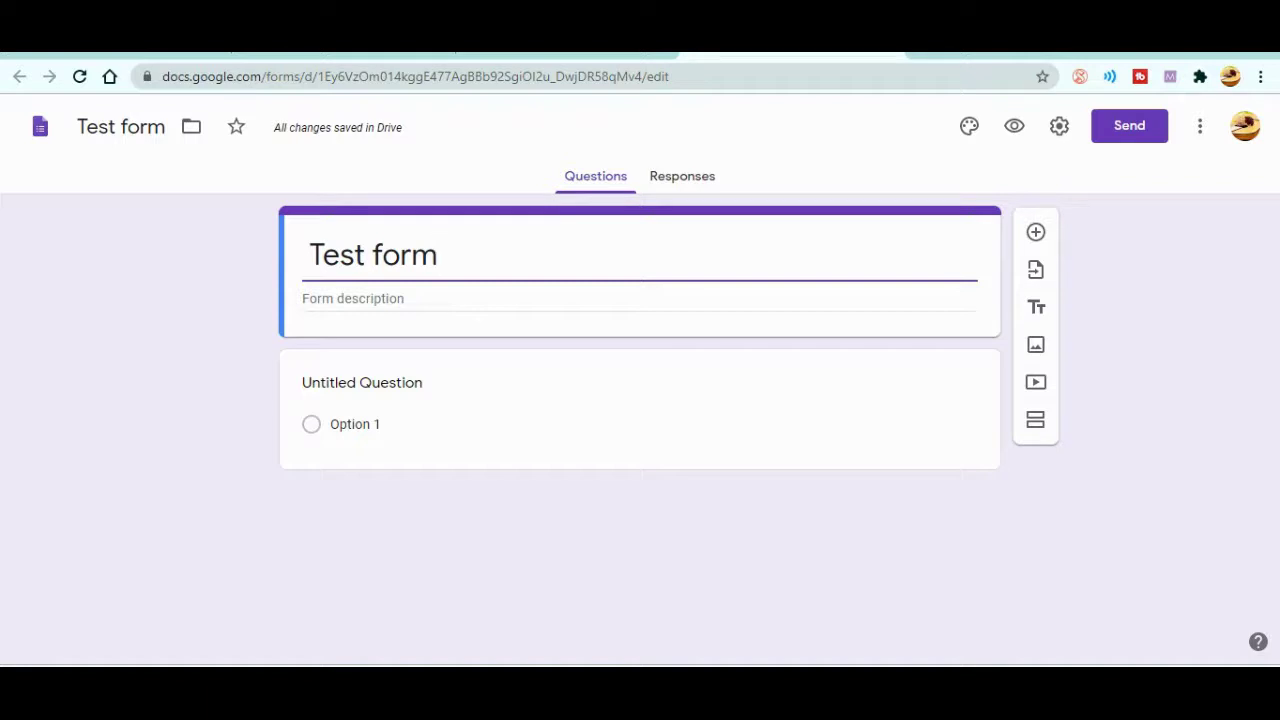
left_click(303, 298)
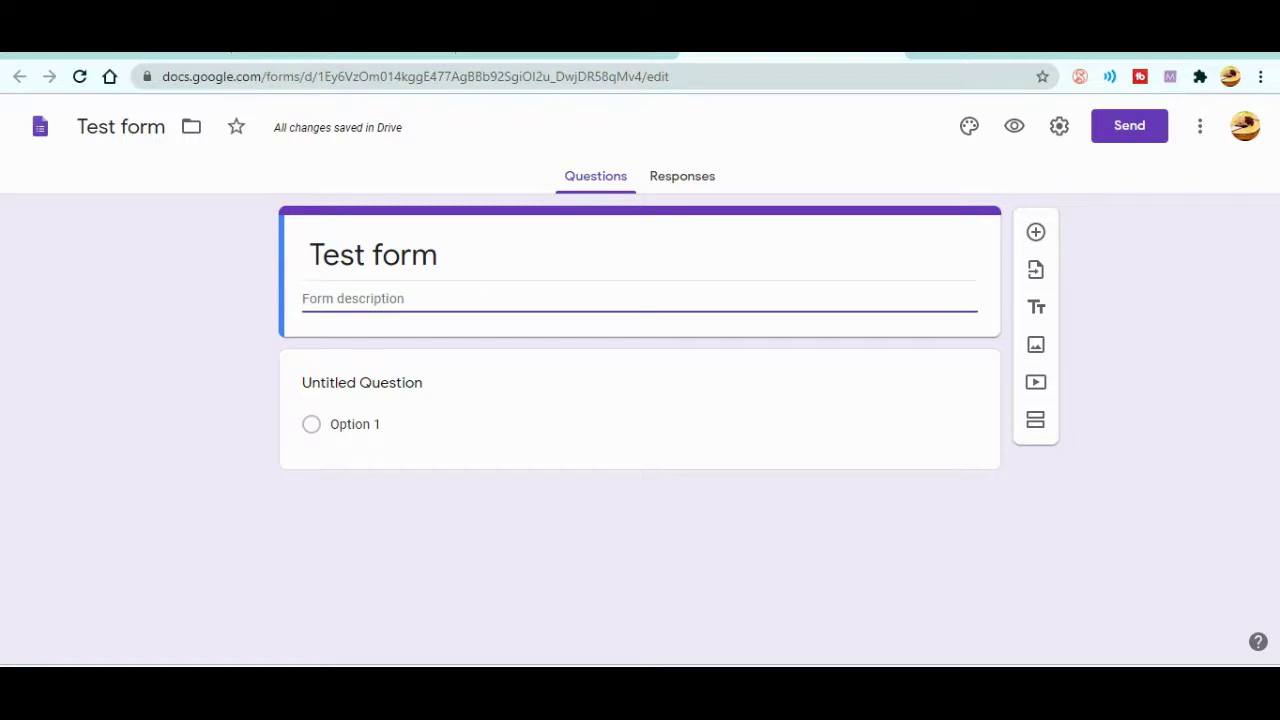
type("Answers all h")
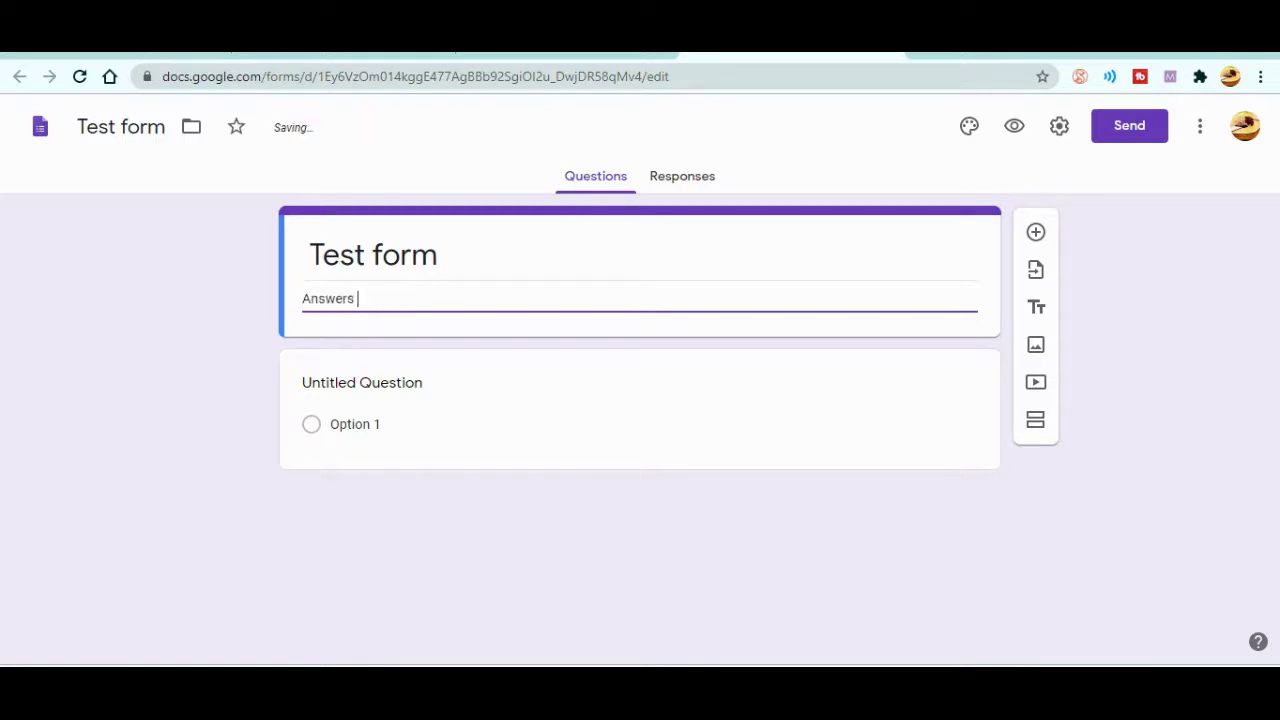
key("BackSpace")
type("the questions")
Replace the untitled question's text with "Name of the student"
left_click(354, 424)
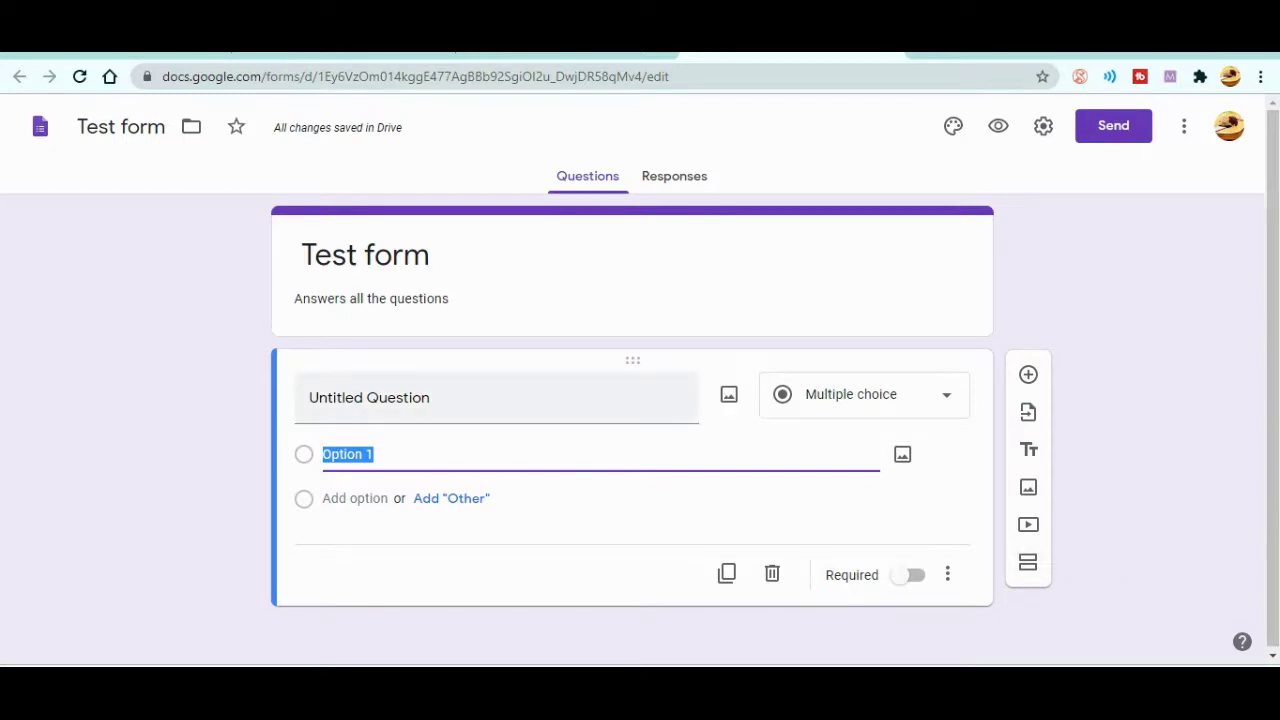
left_click(496, 397)
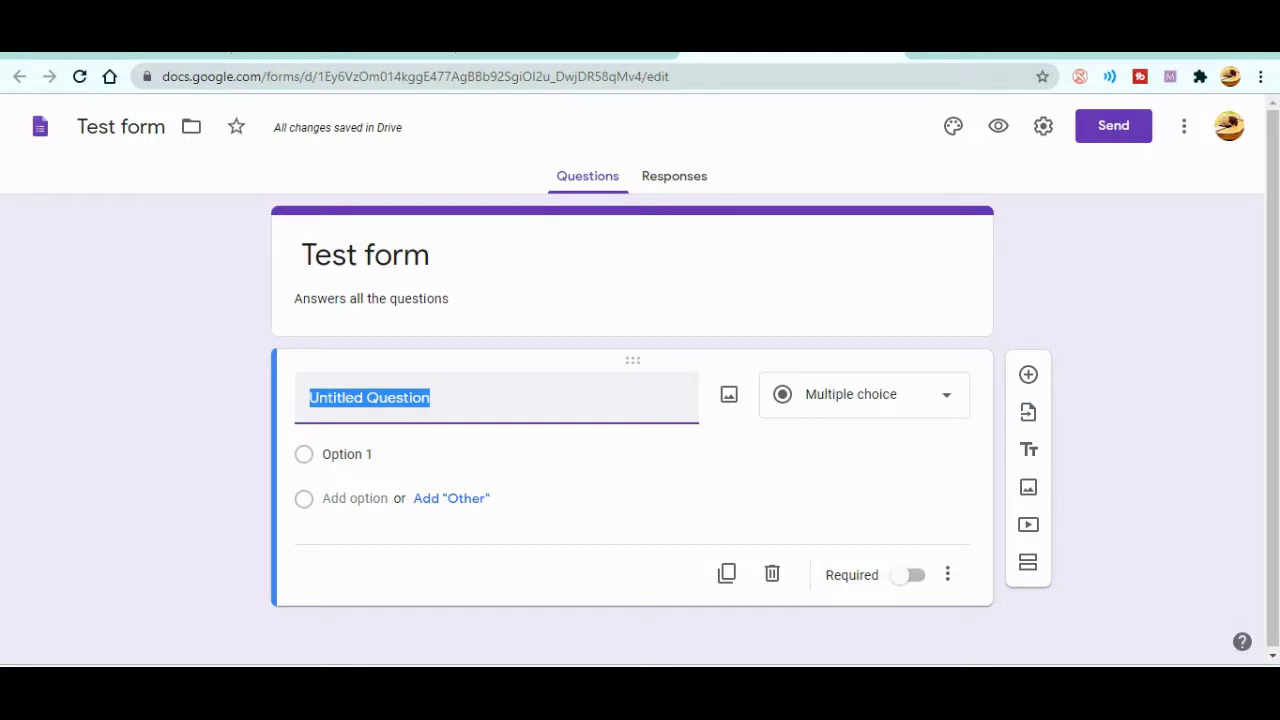
type("Name of the")
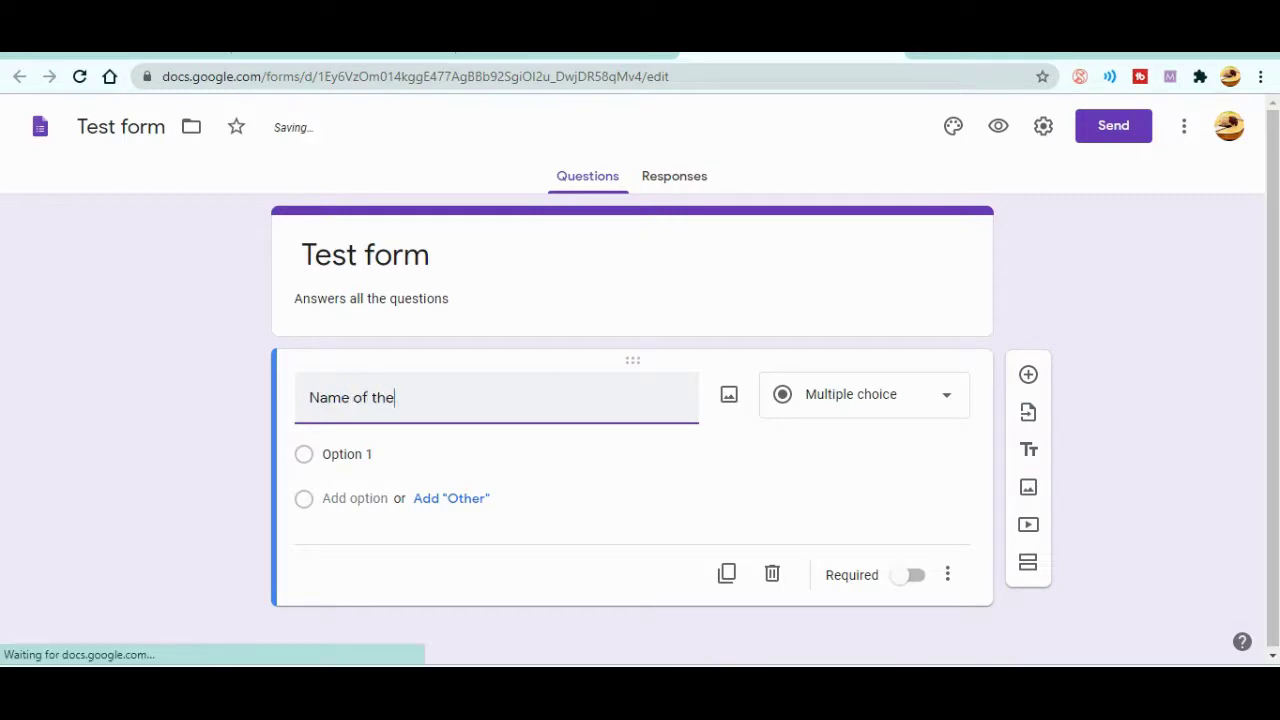
type(" sudent")
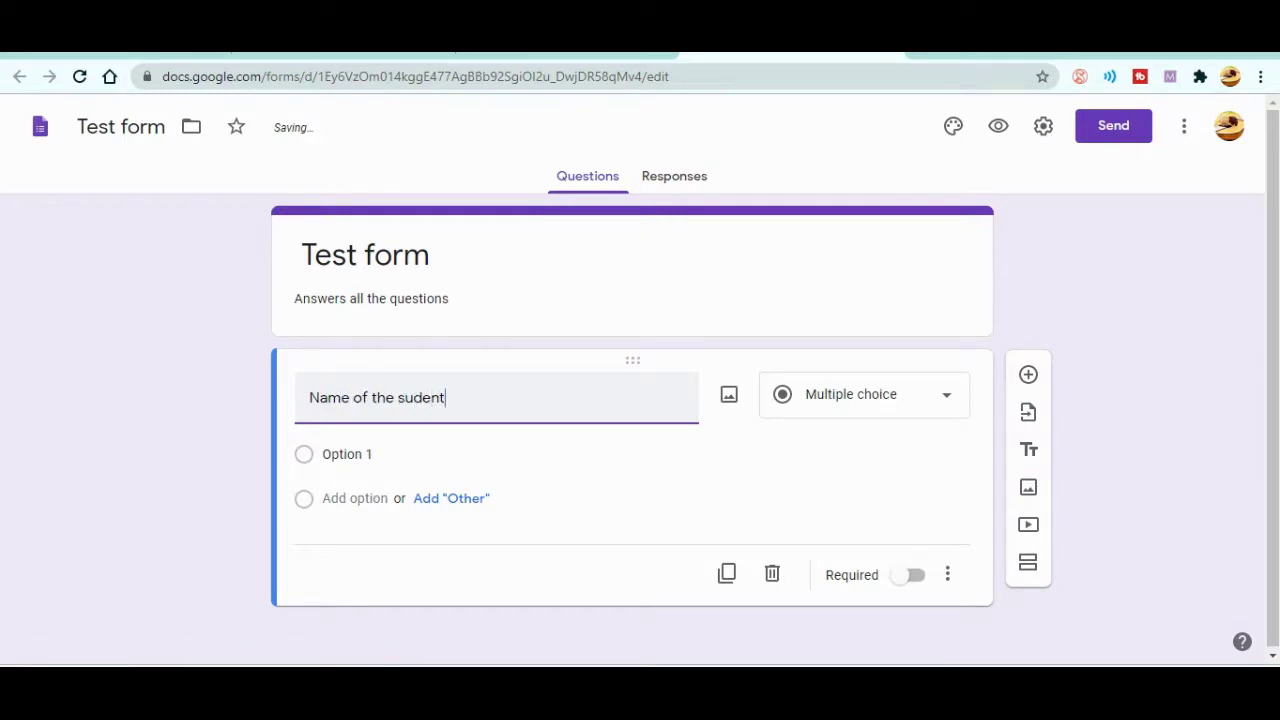
key("BackSpace")
key("BackSpace")
key("BackSpace")
key("BackSpace")
key("BackSpace")
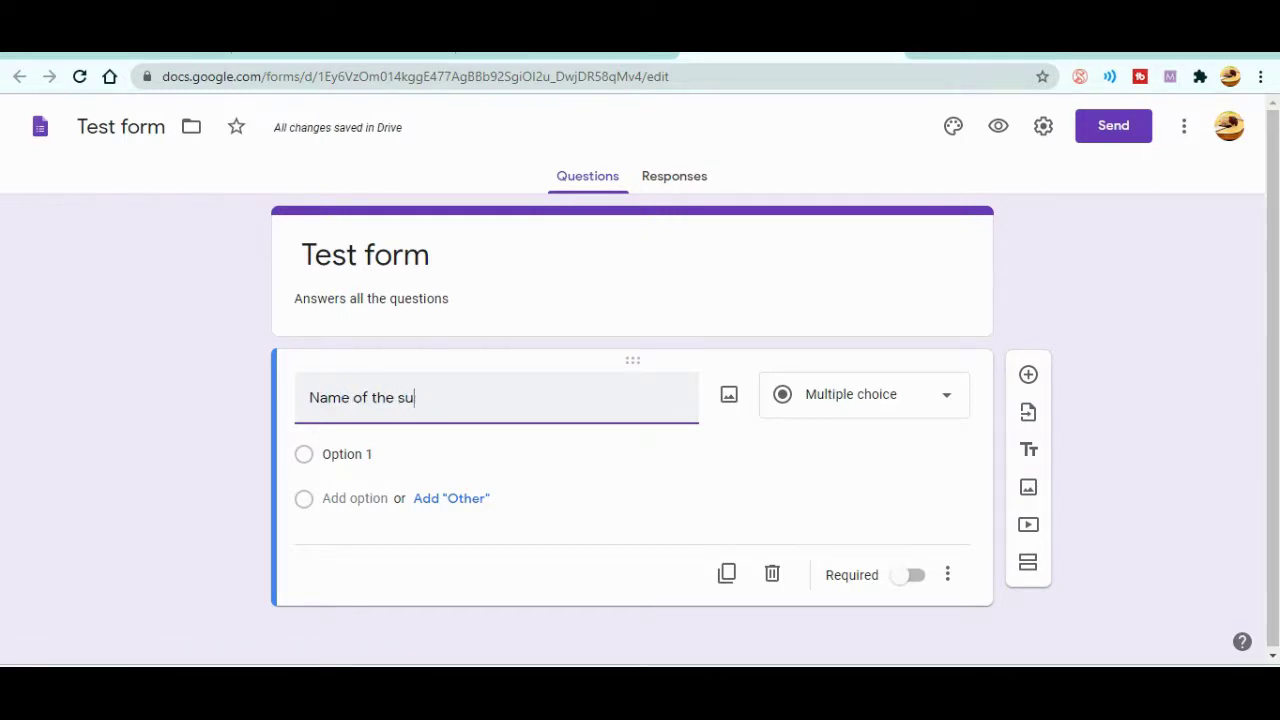
type("tudent")
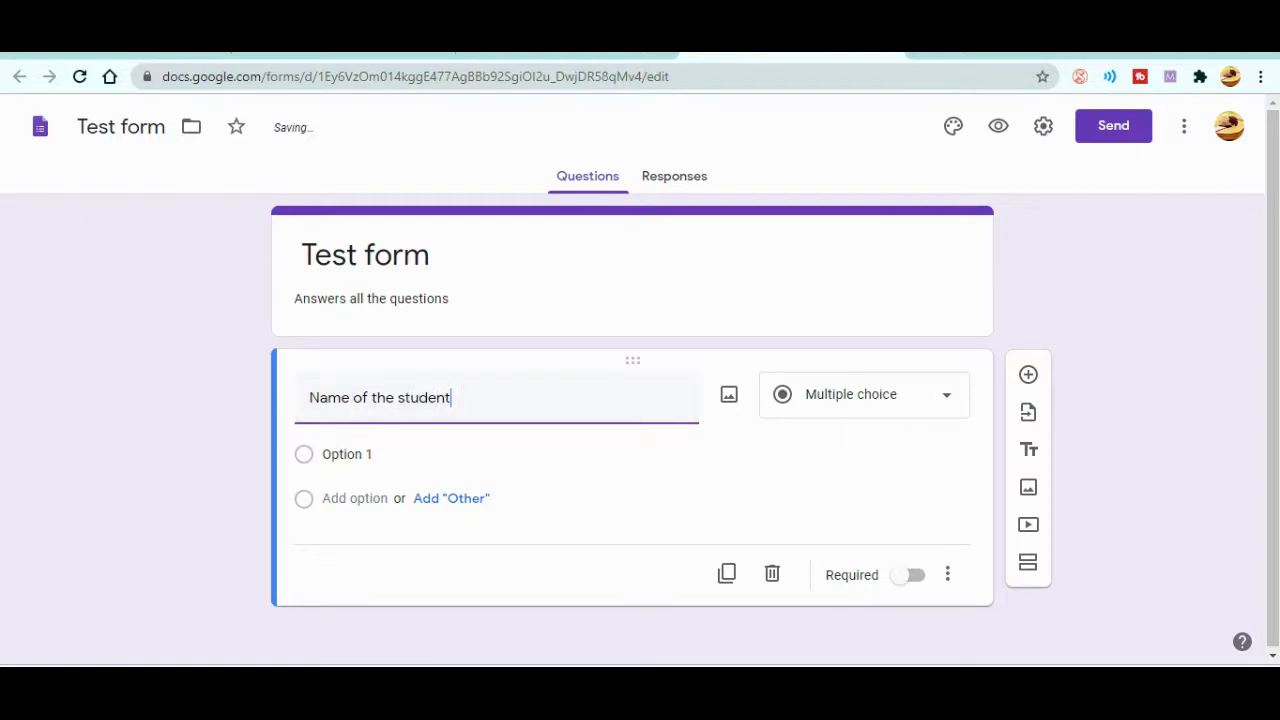
Change the student name question to the Short answer type and make it required
left_click(863, 394)
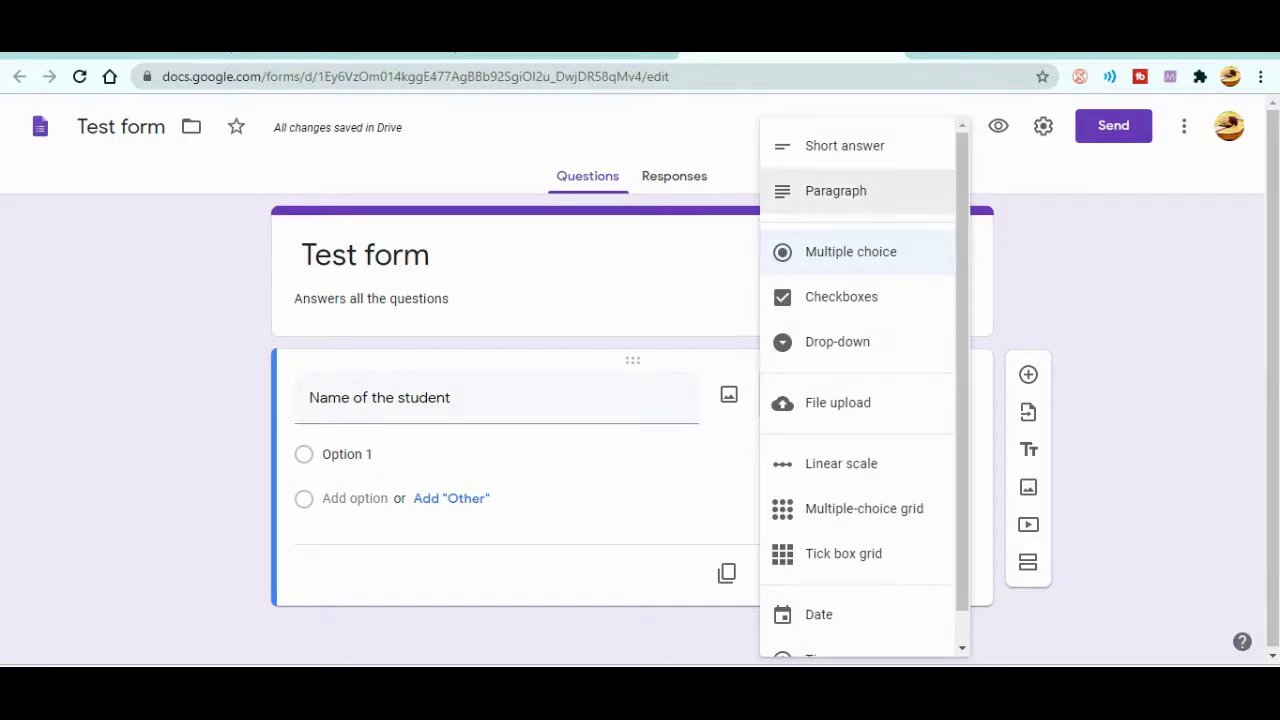
left_click(845, 146)
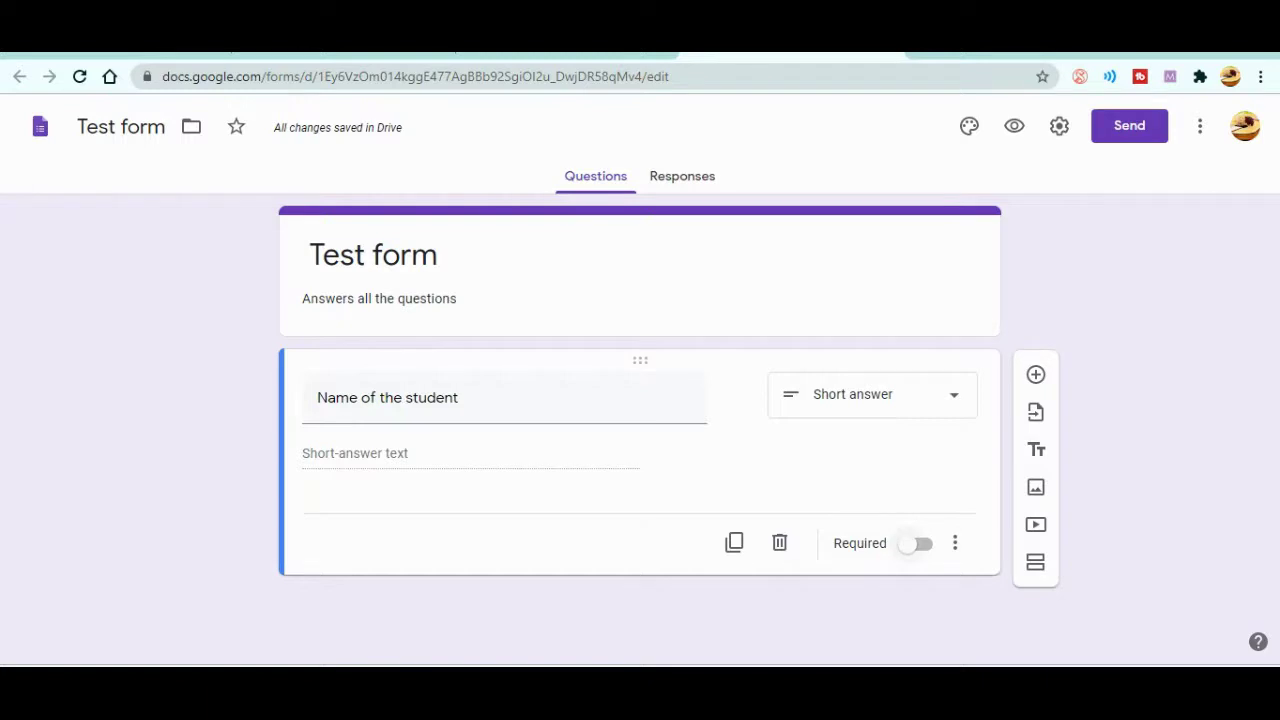
left_click(914, 543)
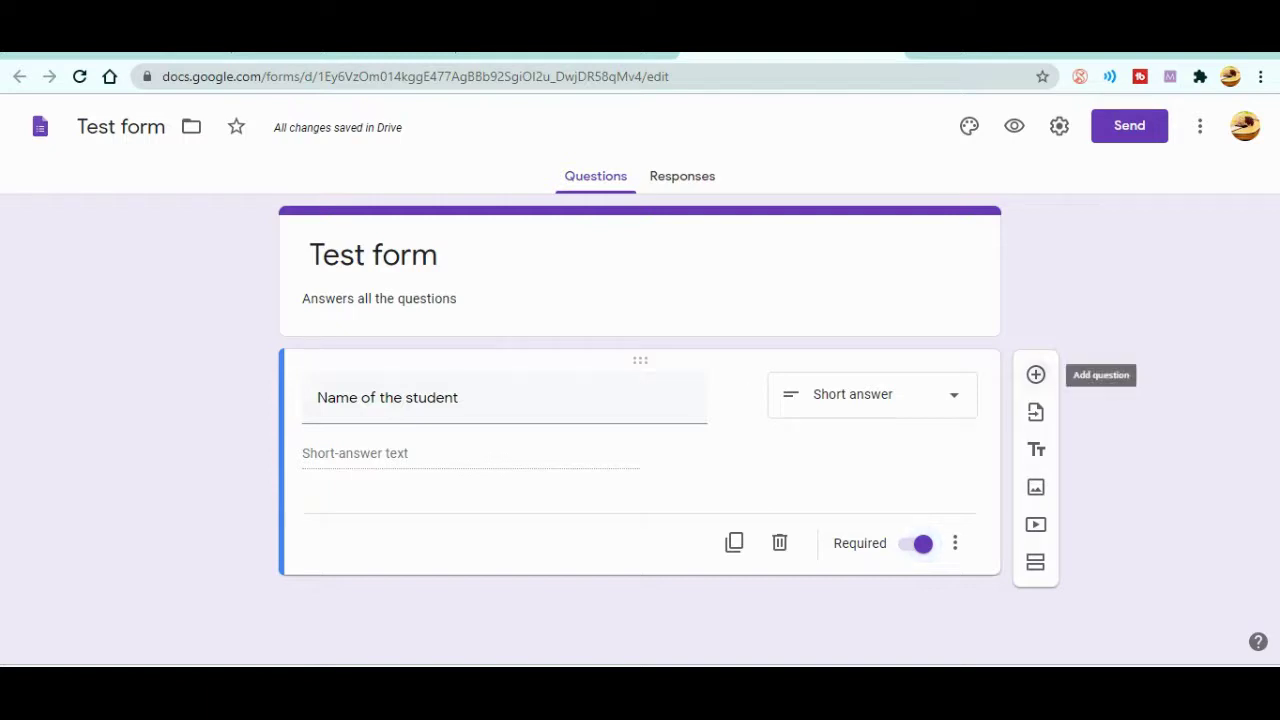
Add the multiple-choice question "1. Which one is the name of animals?" with the options Lion, Mango Tree and Banyan
left_click(1036, 374)
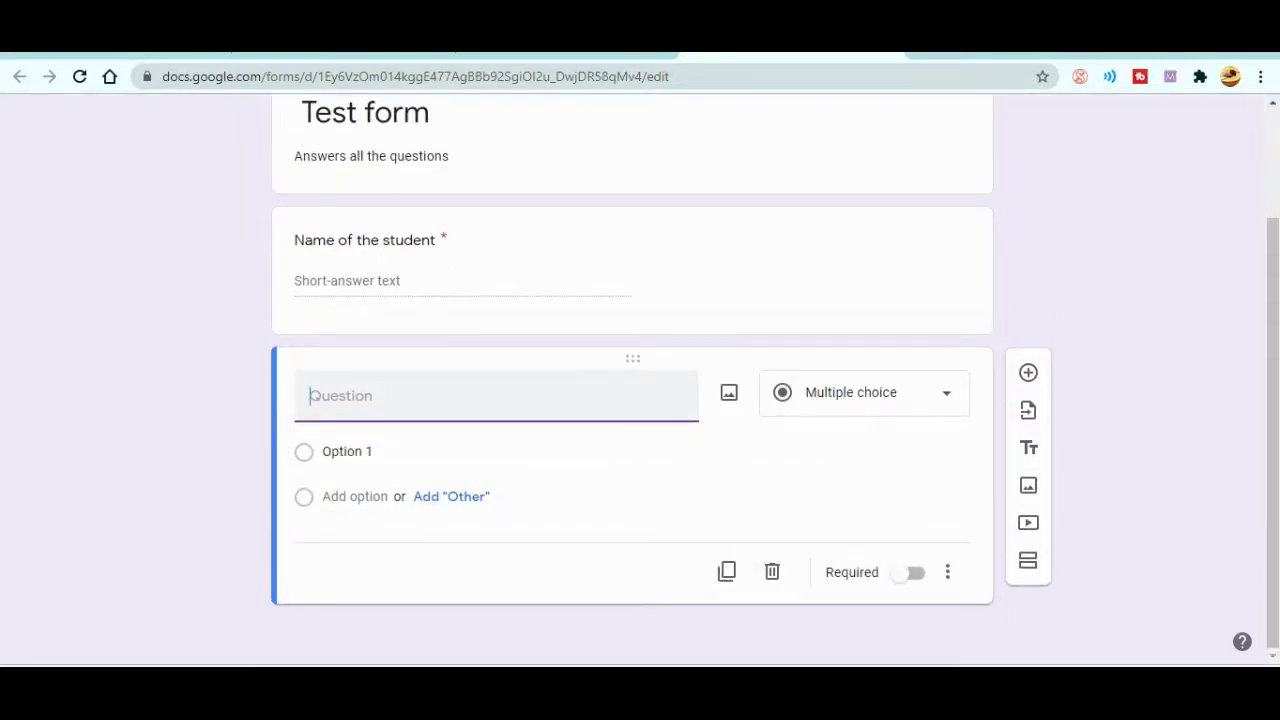
type("1.")
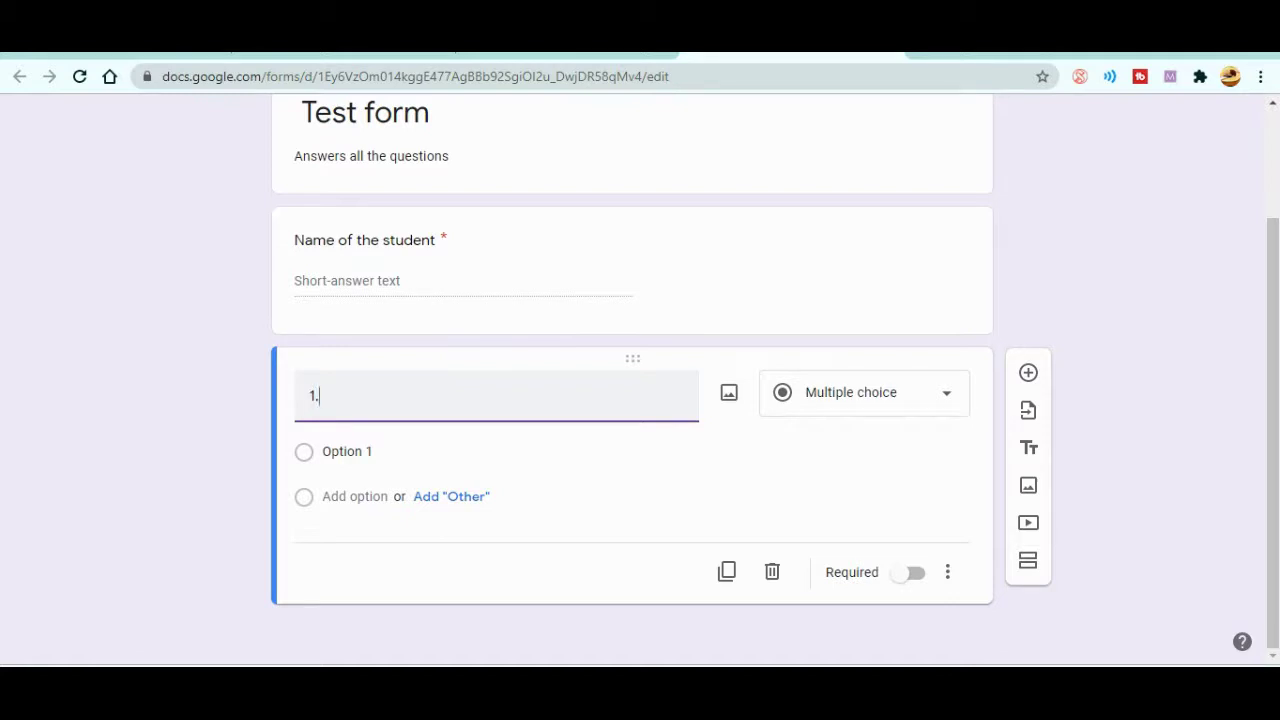
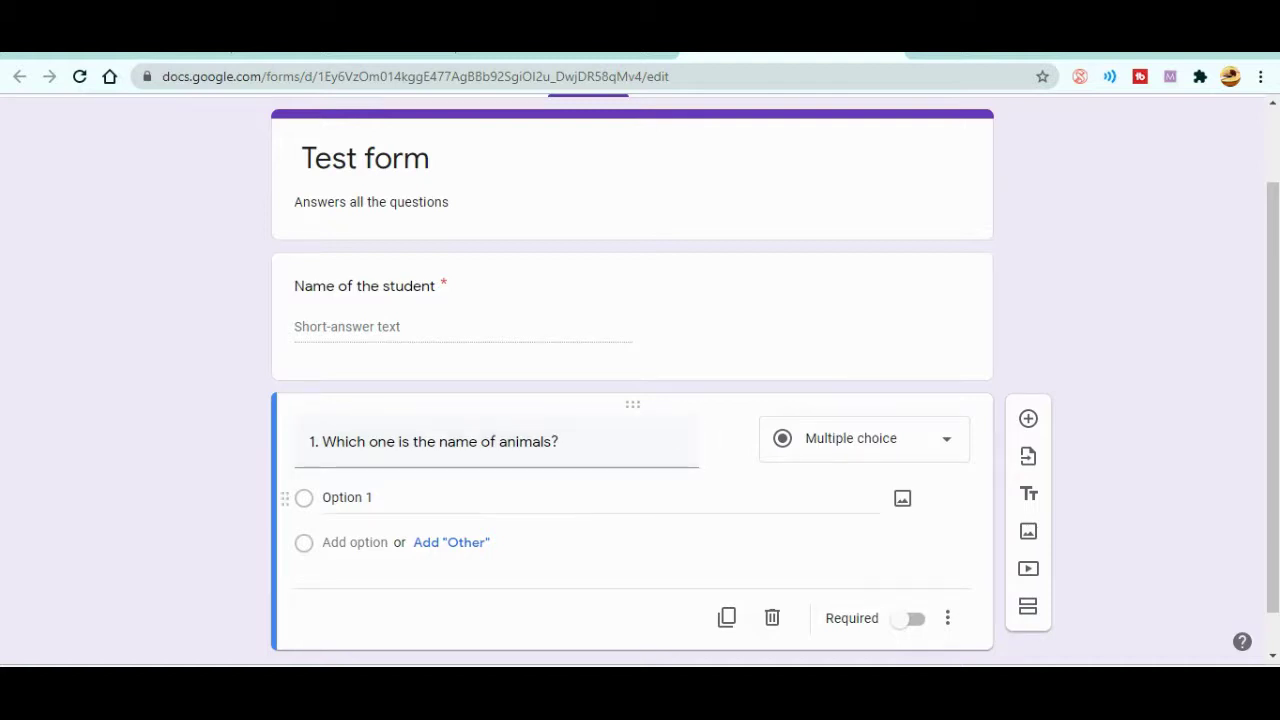
left_click(347, 497)
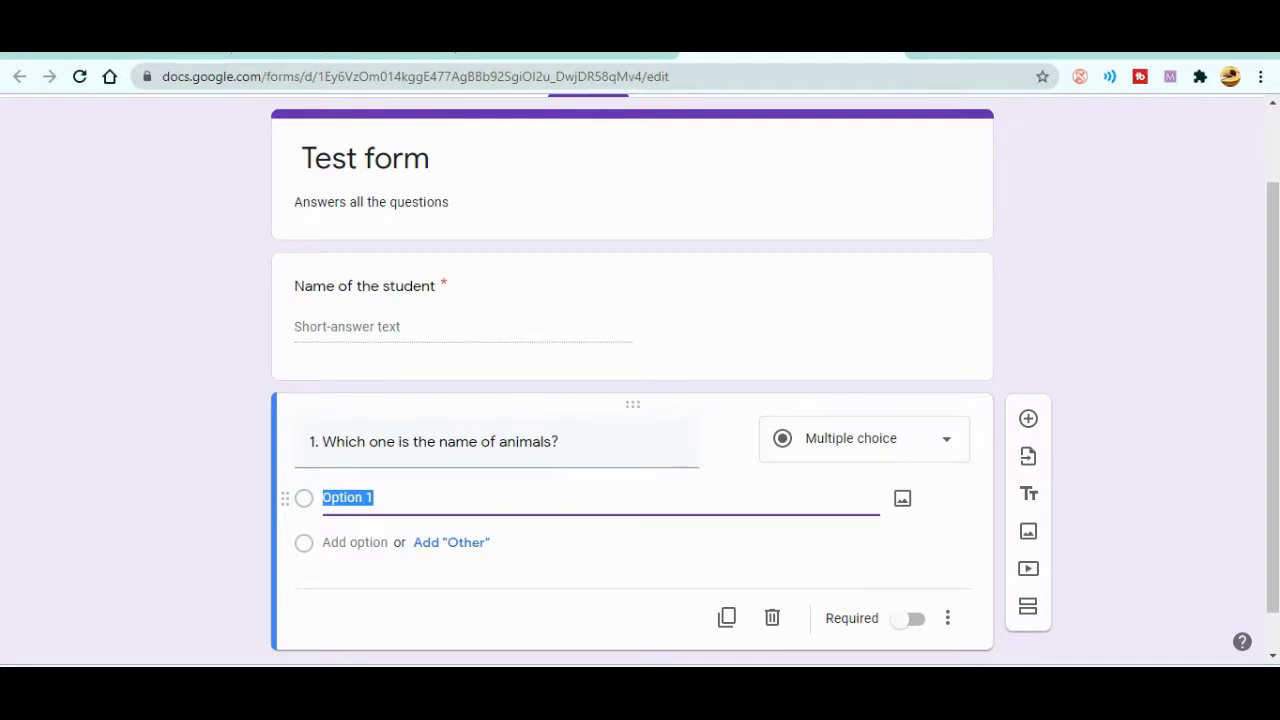
type("Lion")
key("Return")
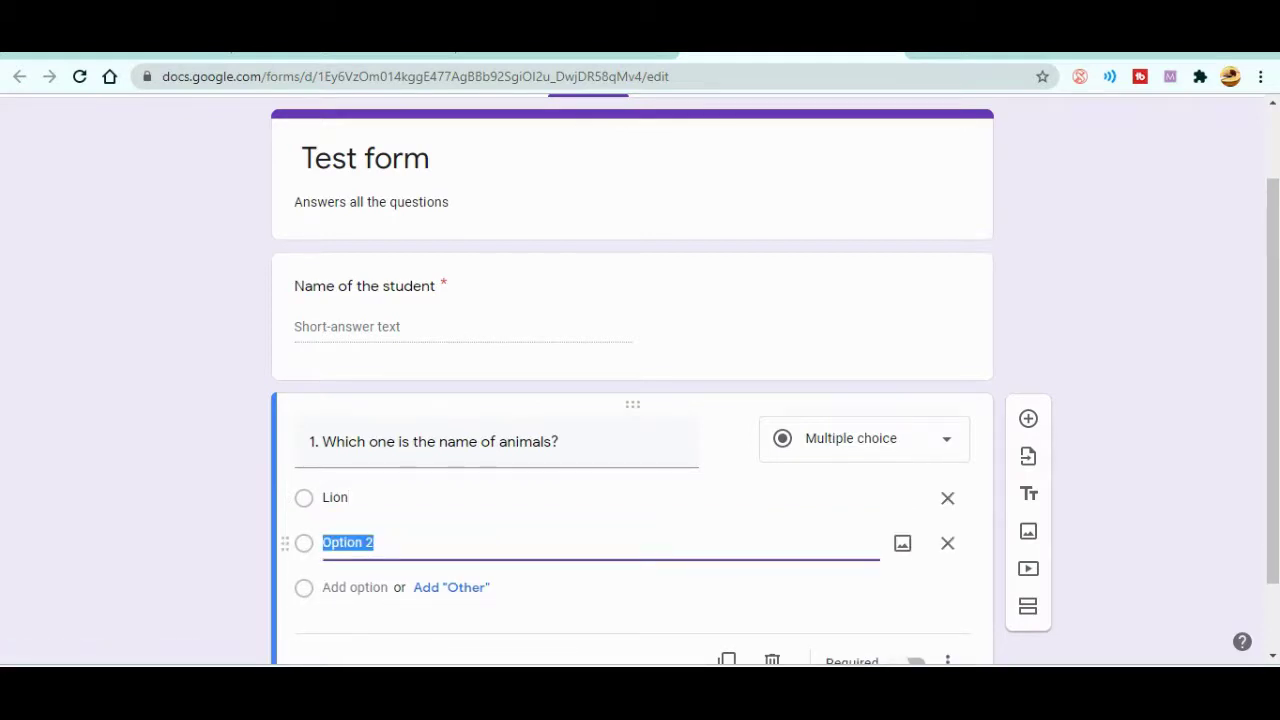
type("mango")
key("BackSpace")
key("BackSpace")
key("BackSpace")
key("BackSpace")
key("BackSpace")
key("BackSpace")
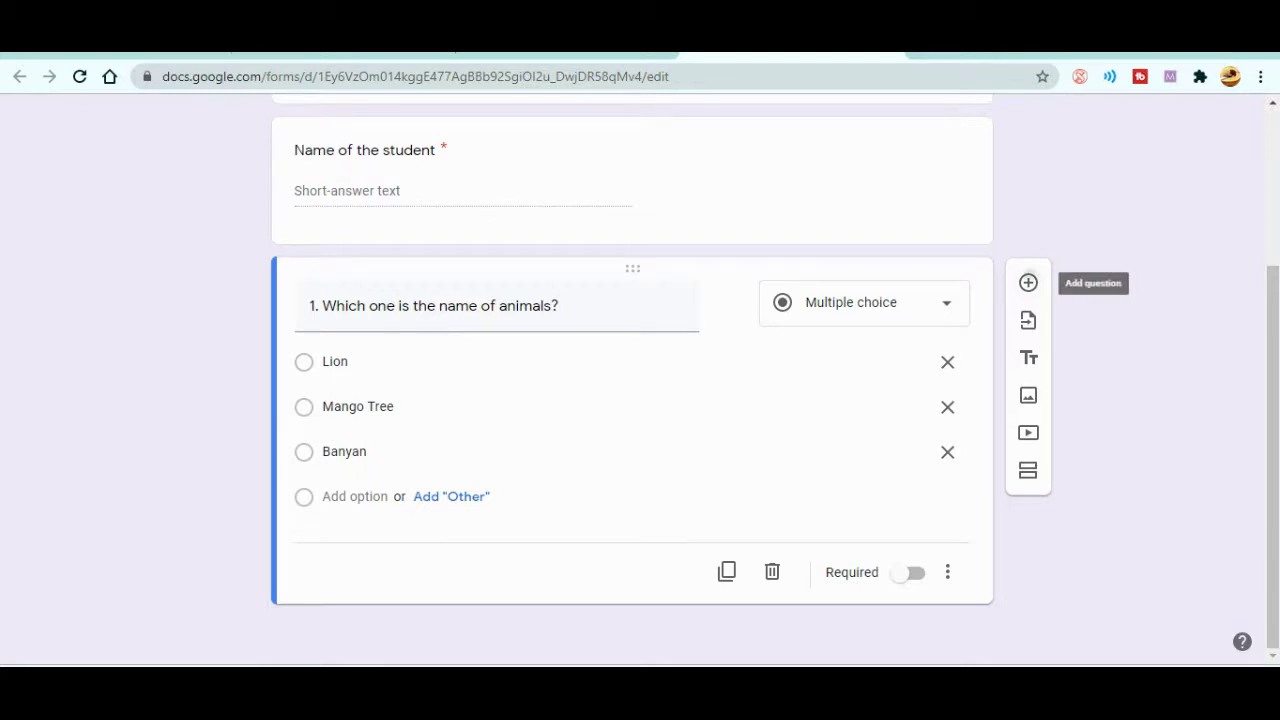
Add the Checkboxes question "2. Choose all the correct names of animals." with the options Lion, Tiger, Banyan and Neem
left_click(1028, 283)
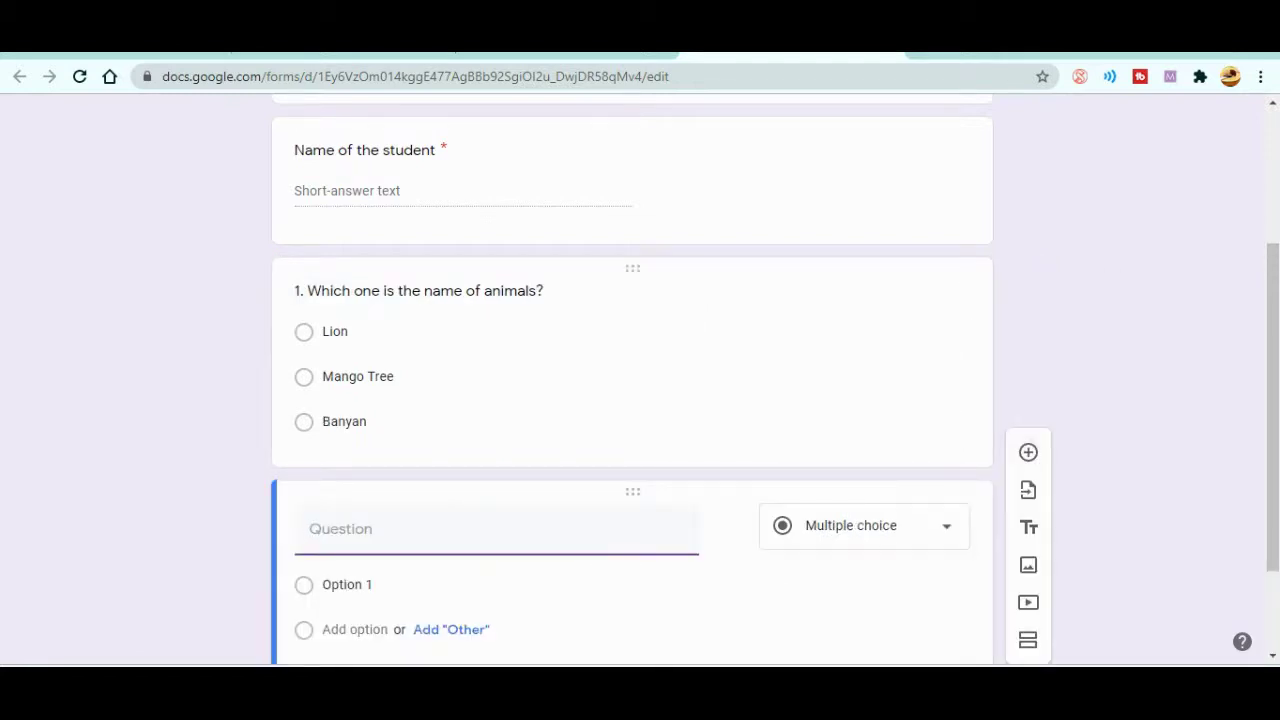
left_click(344, 421)
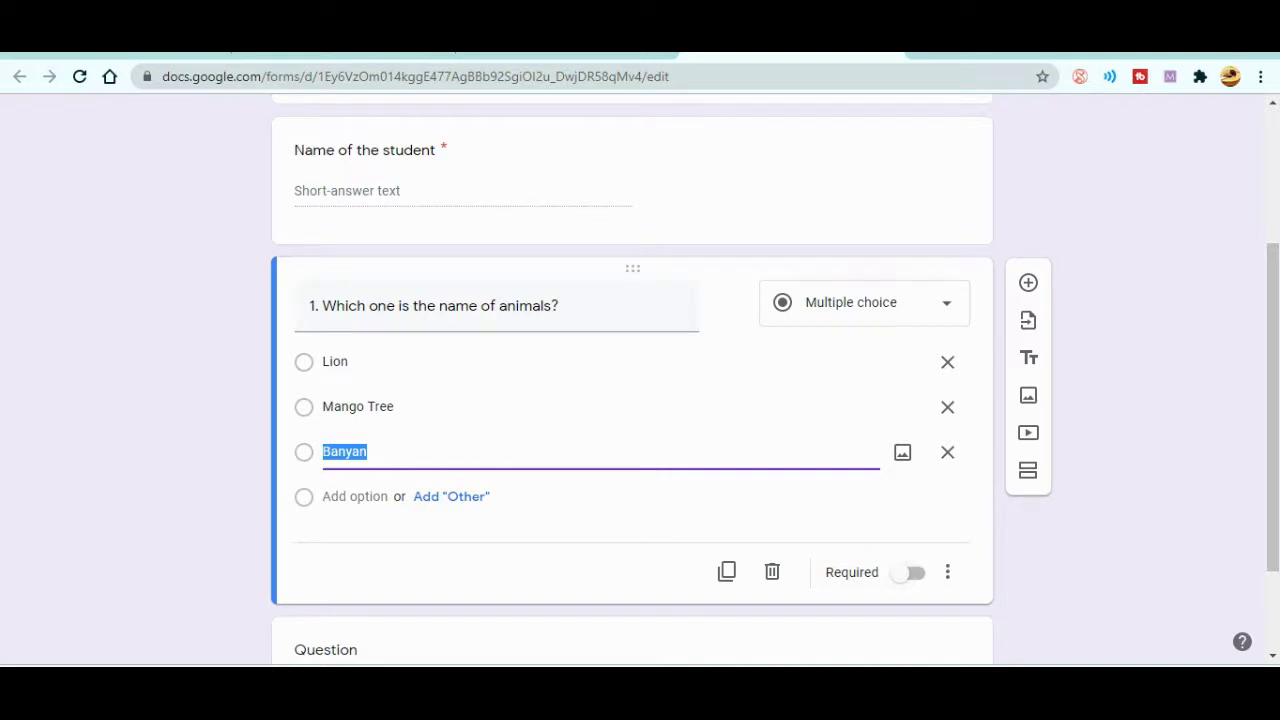
scroll(632, 380, "down", 2)
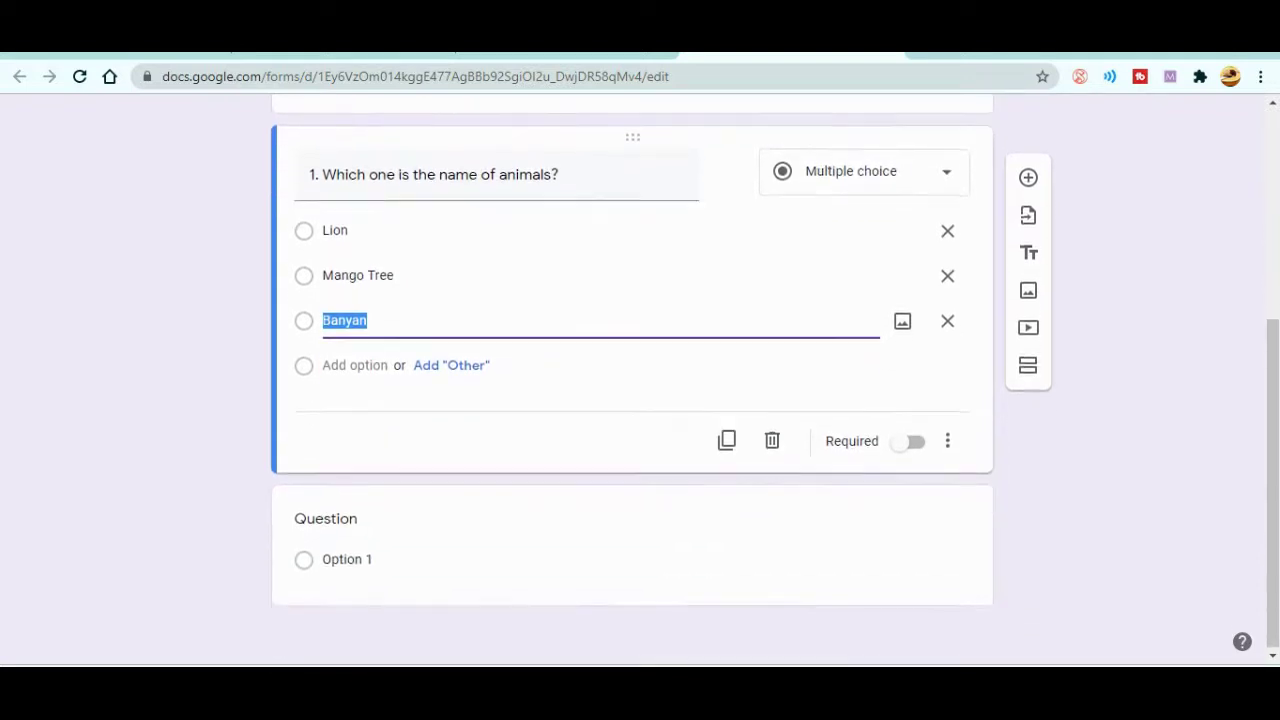
left_click(347, 557)
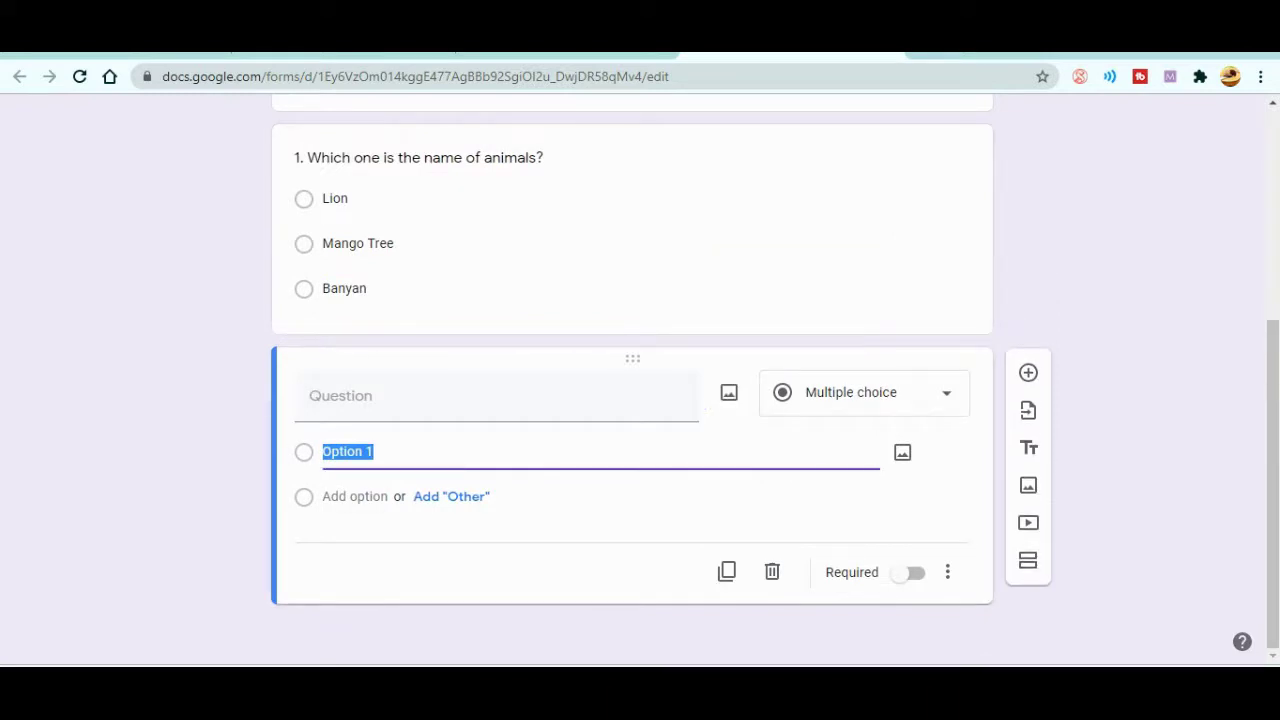
left_click(864, 392)
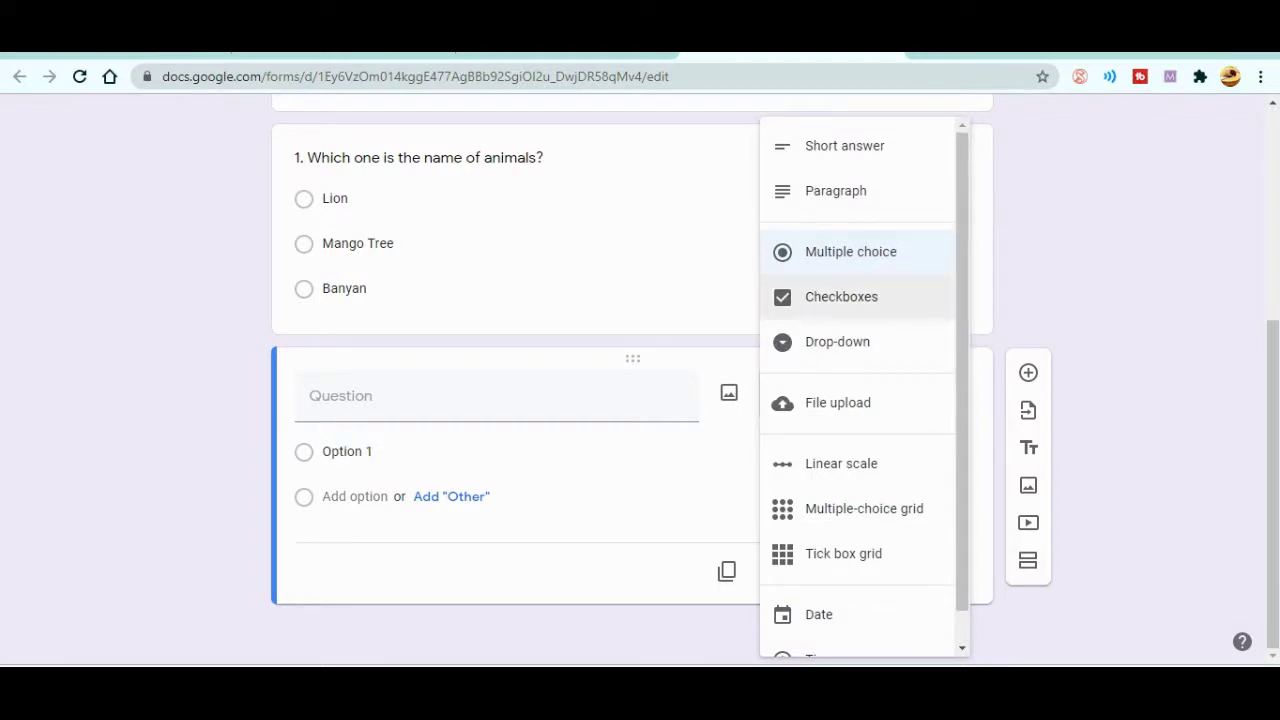
left_click(841, 296)
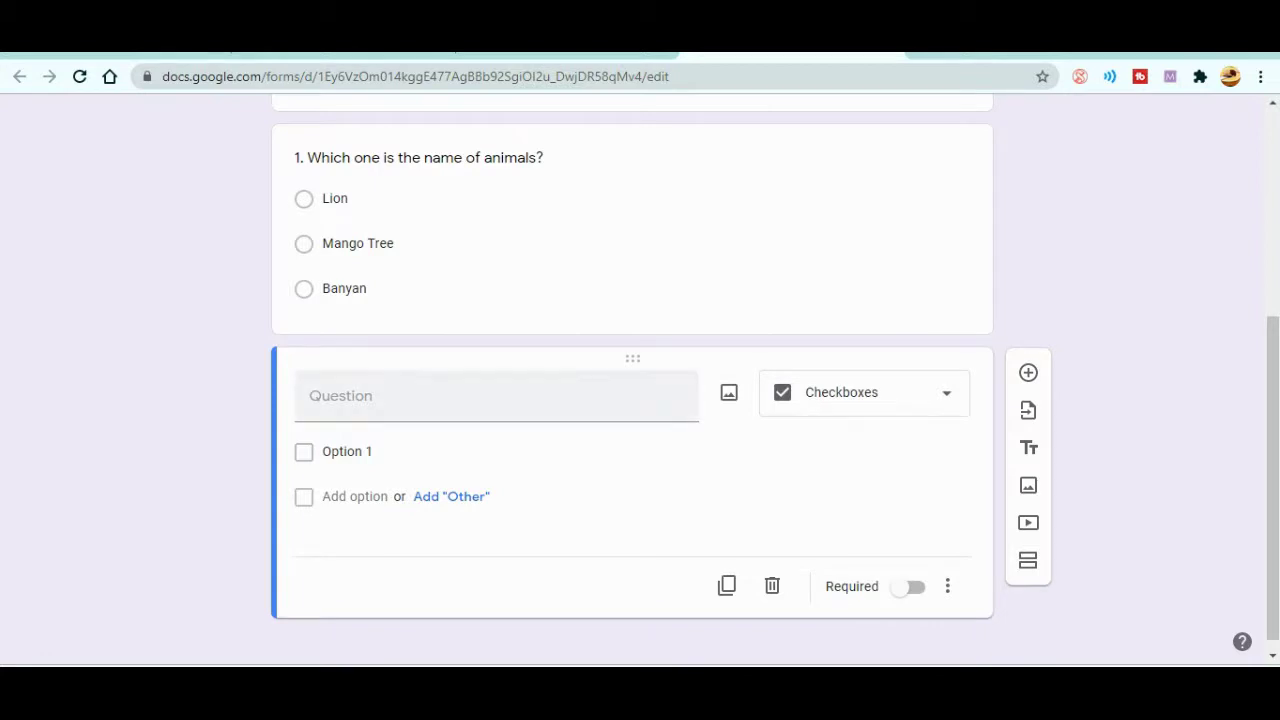
left_click(310, 396)
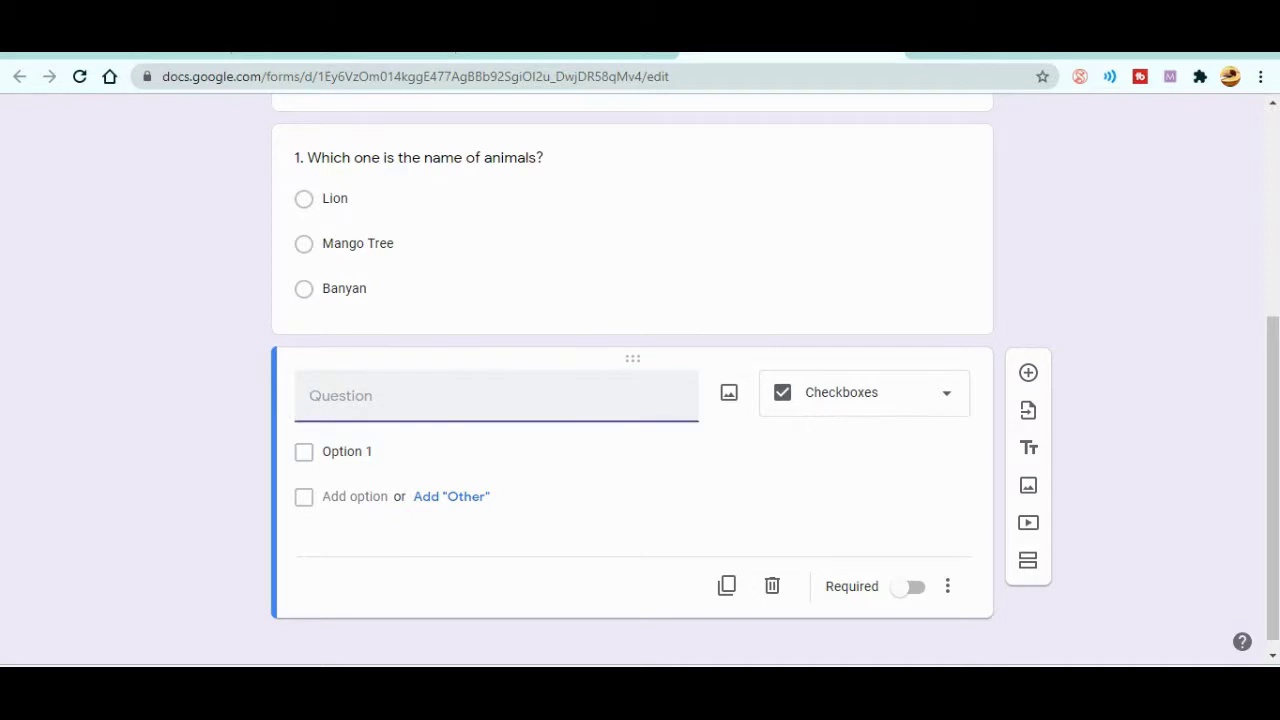
type("2. Choose all the correct names of animals. Lion Tiger Banyan Neem")
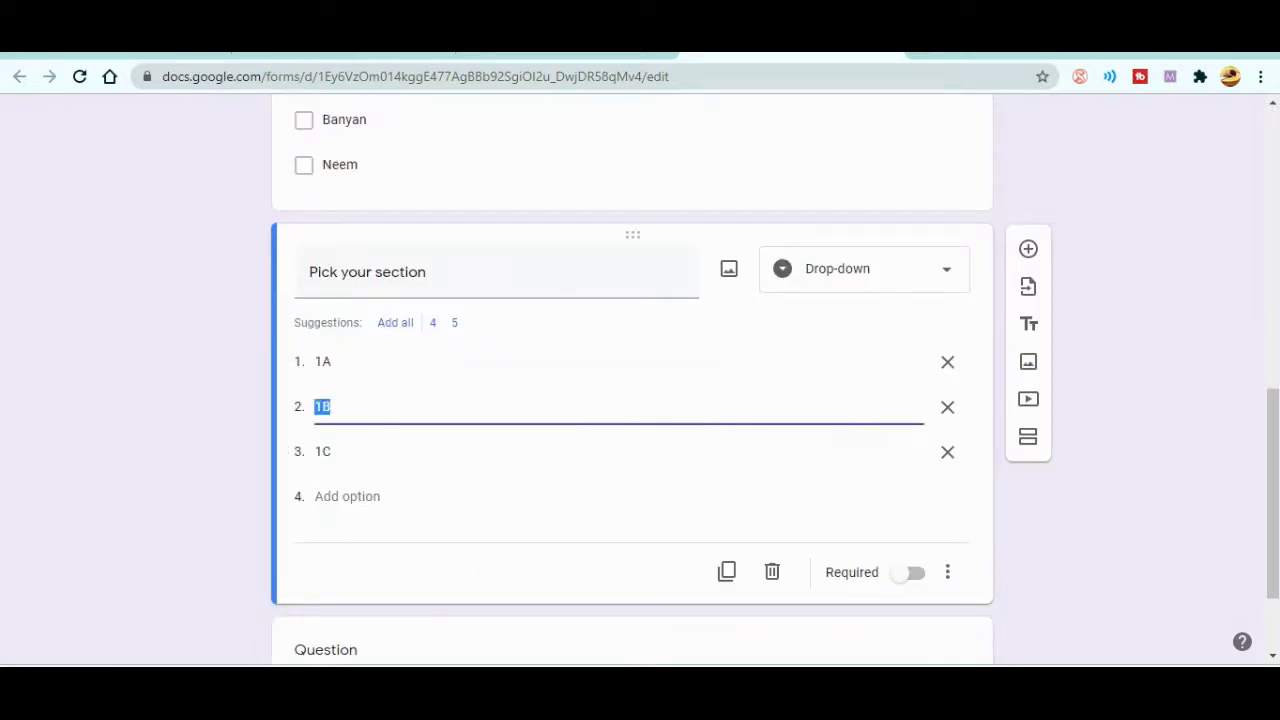
left_click(863, 268)
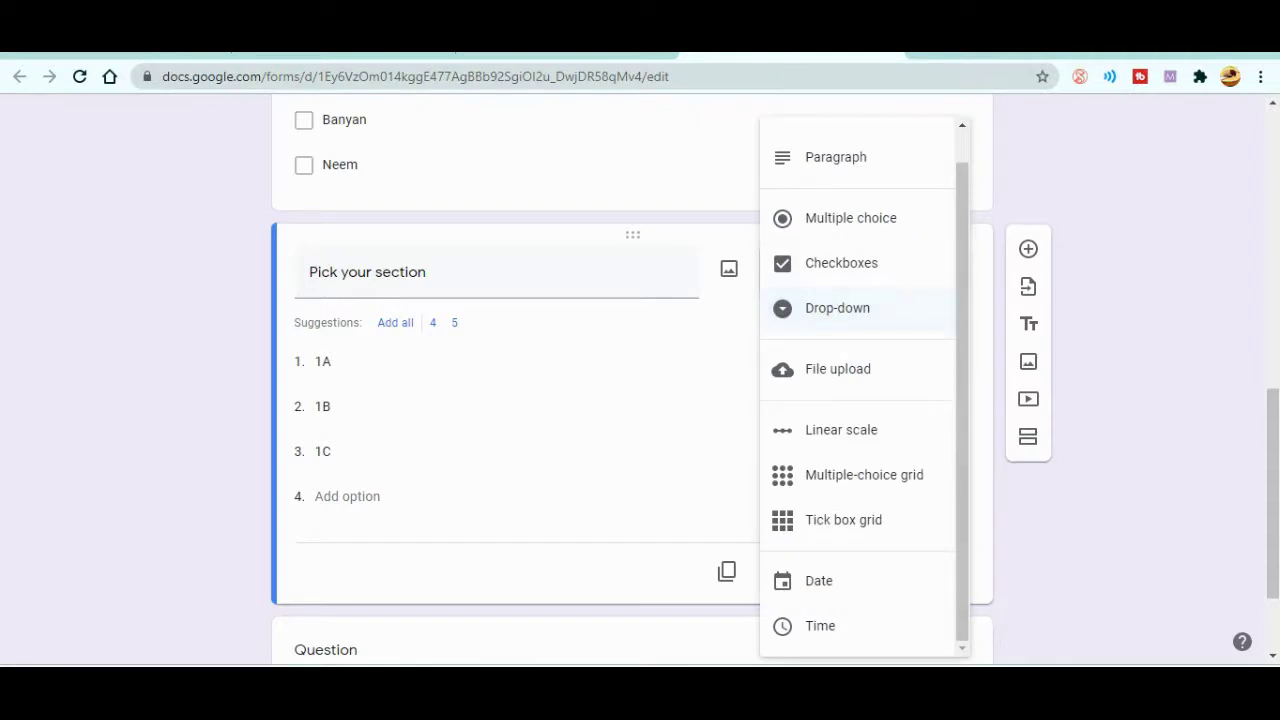
left_click(837, 308)
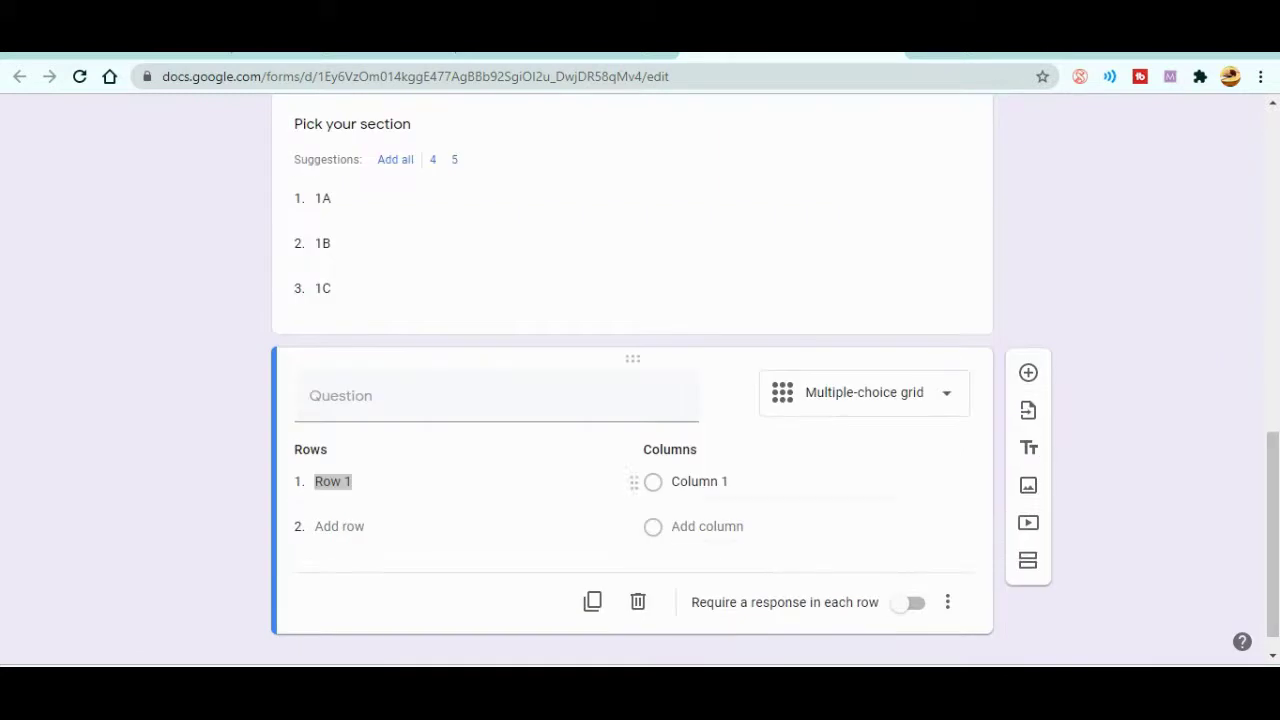
left_click(863, 393)
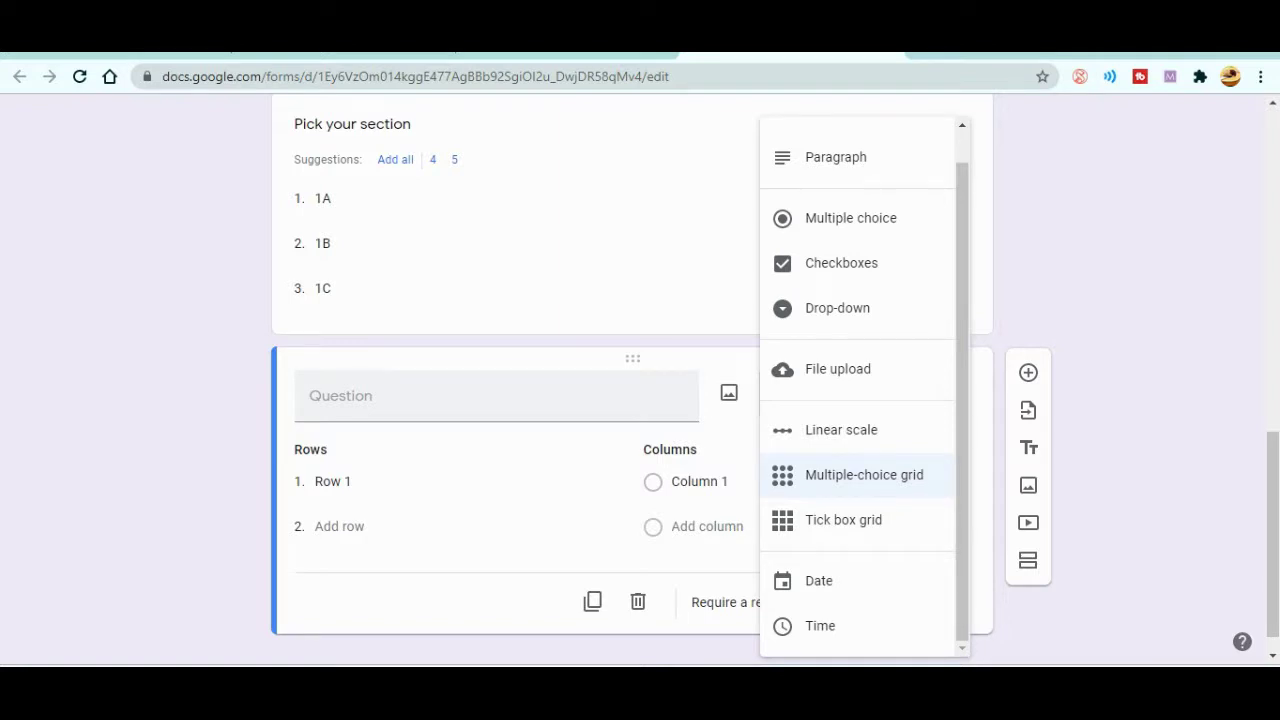
key("Escape")
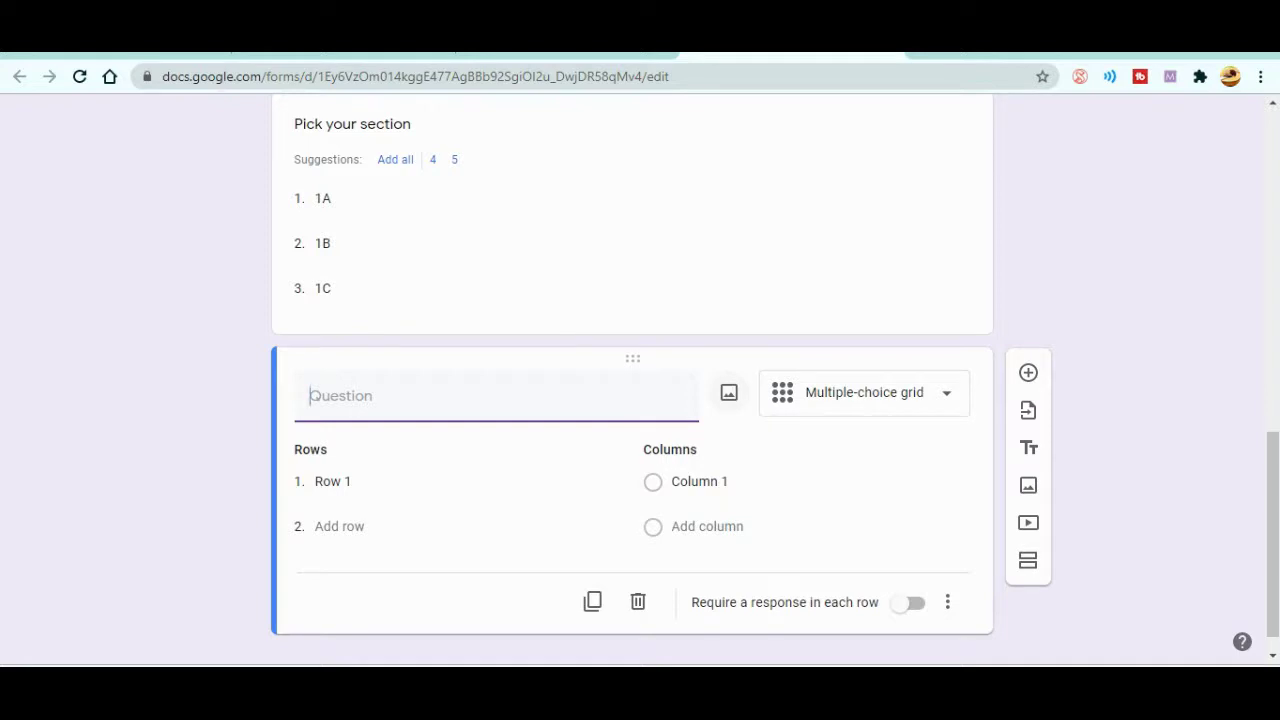
Insert the coloured soil horizons picture into the multiple-choice grid question from a Google image search for "layer of soil worksheet"
left_click(729, 392)
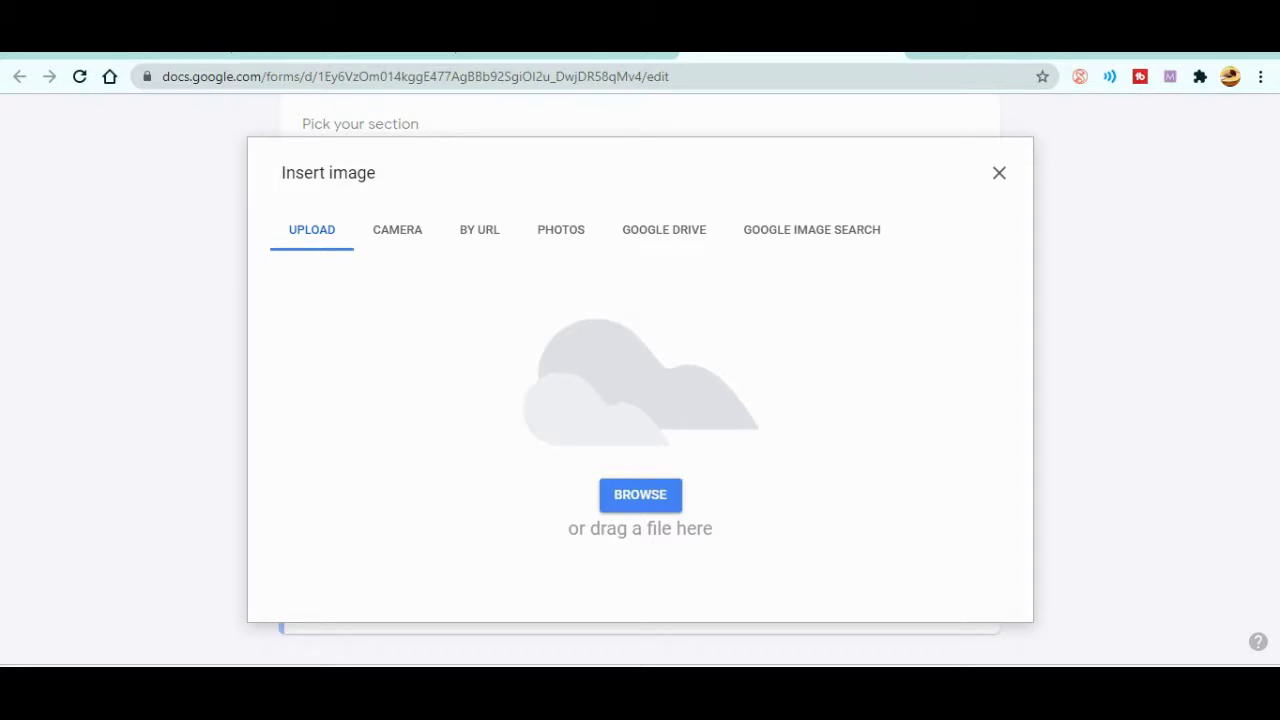
left_click(819, 229)
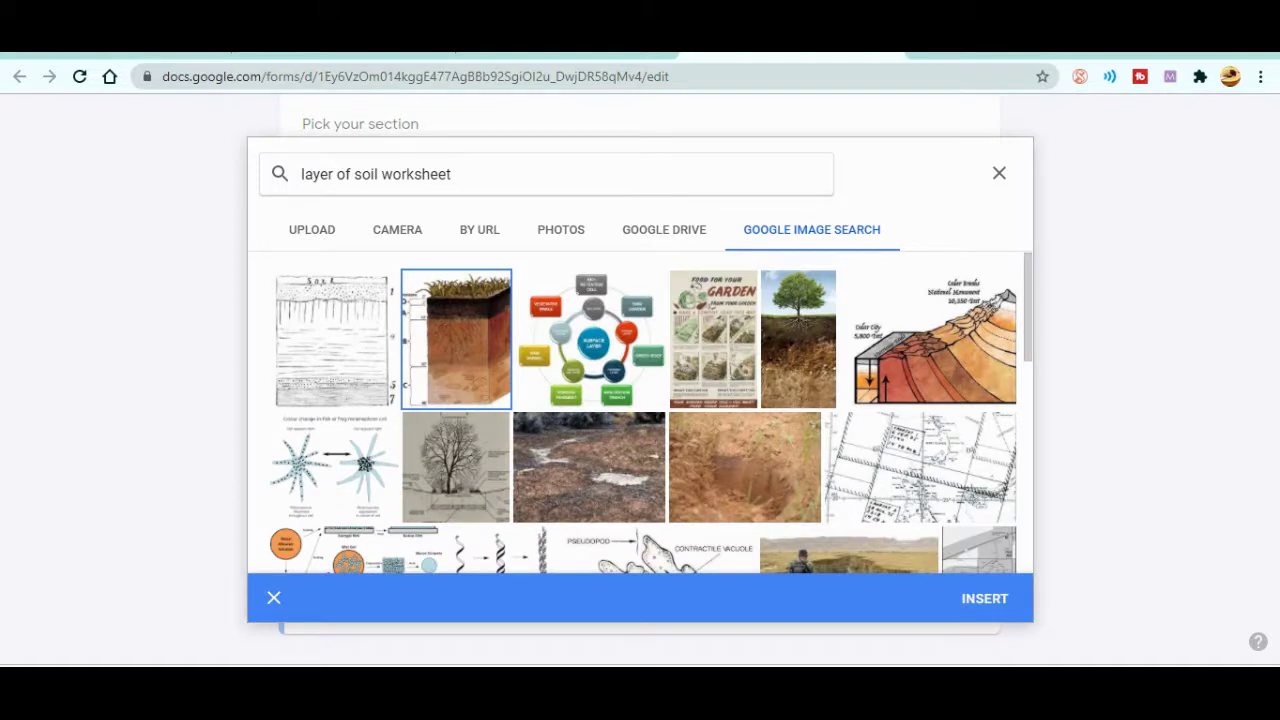
key("Return")
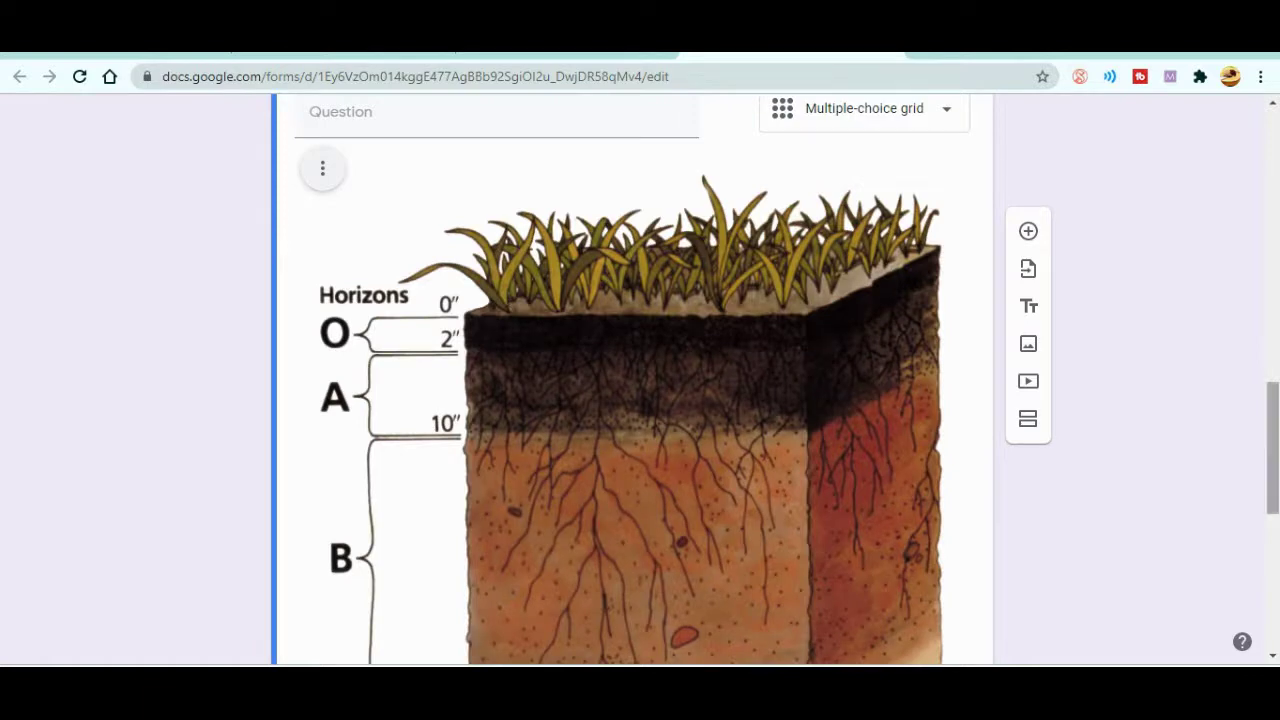
Shrink the soil horizons picture in the grid question to about a third of its inserted width
scroll(640, 380, "down", 4)
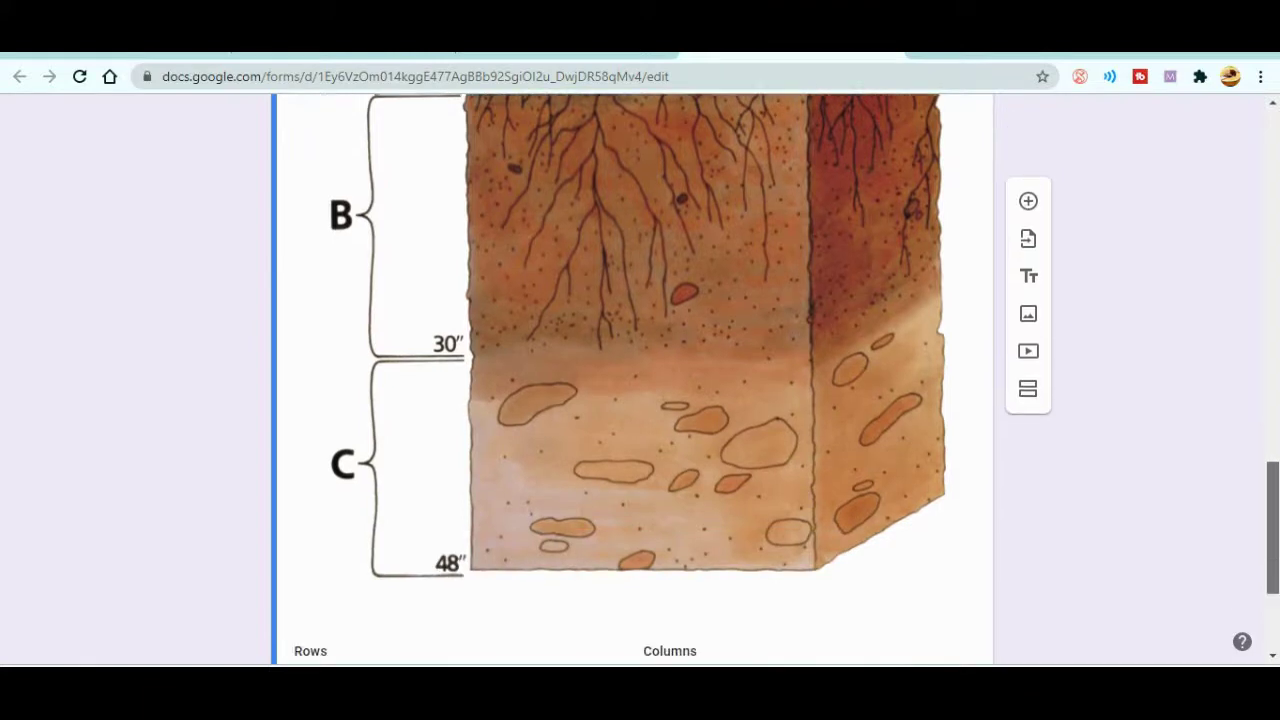
left_click(630, 305)
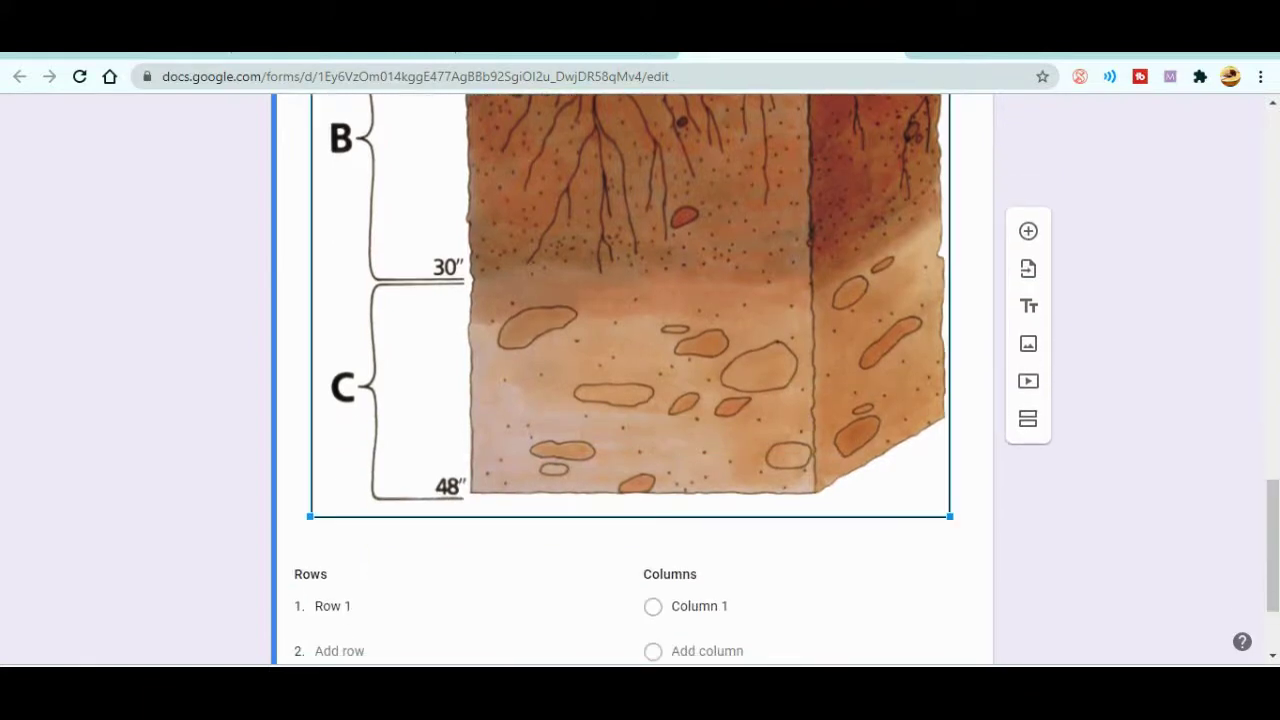
left_click_drag(949, 516, 668, 173)
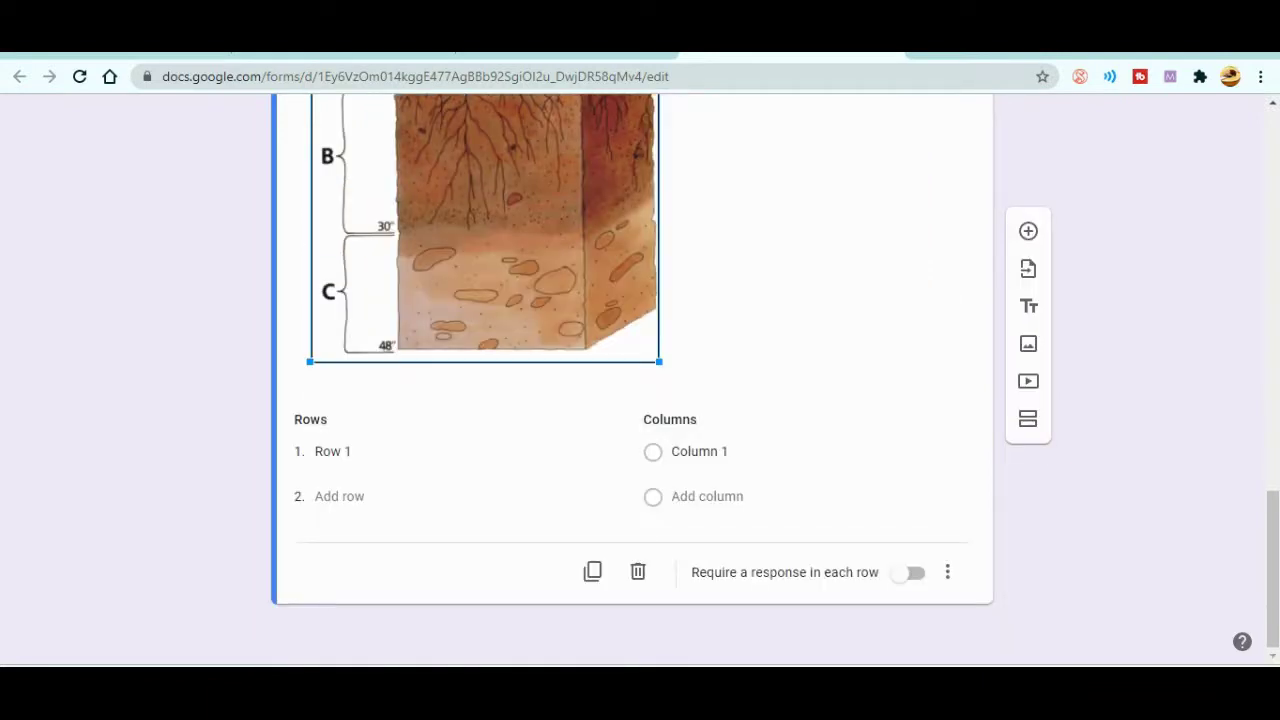
scroll(640, 380, "up", 3)
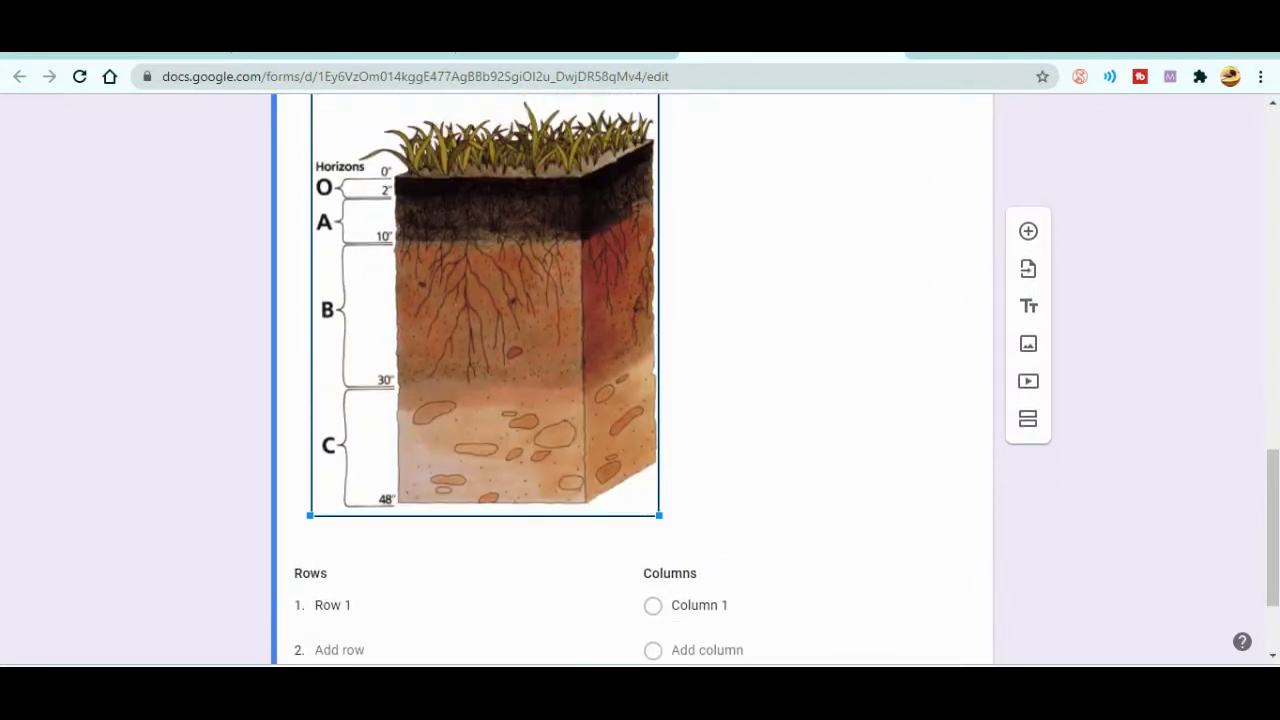
left_click_drag(659, 515, 527, 362)
scroll(640, 380, "up", 1)
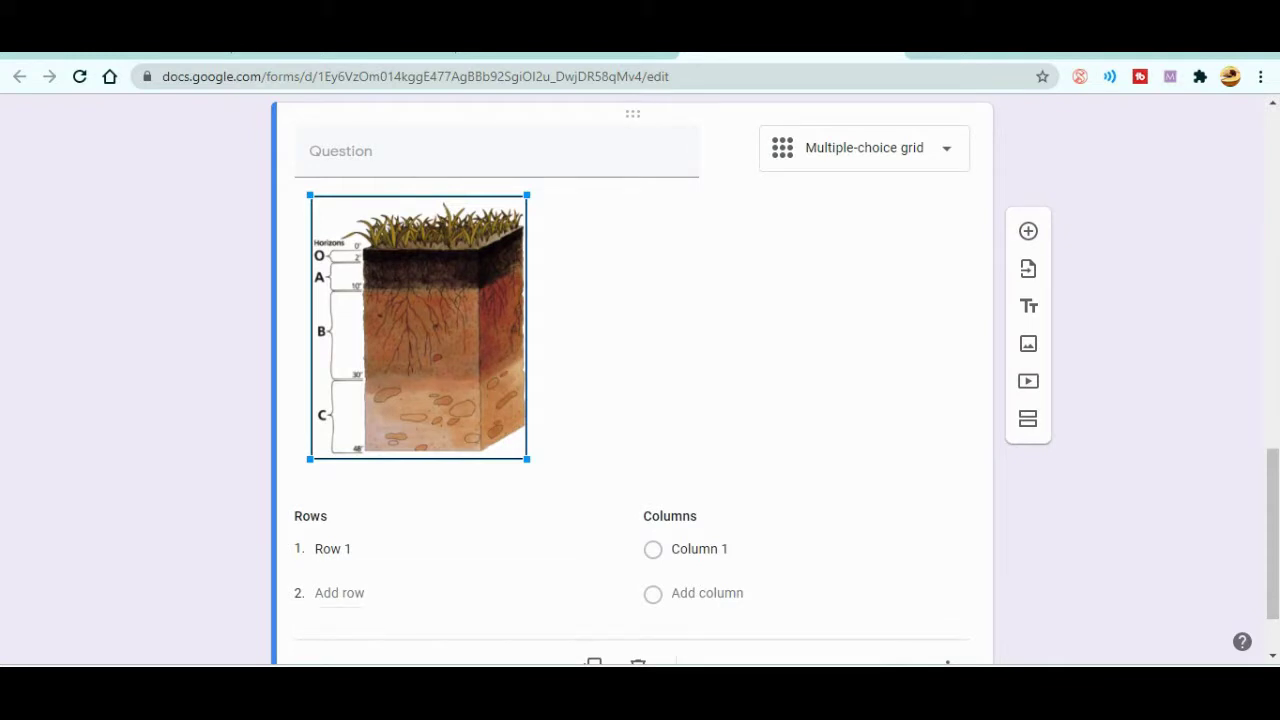
Enter A, B and C as the rows of the soil picture's multiple-choice grid
left_click(351, 549)
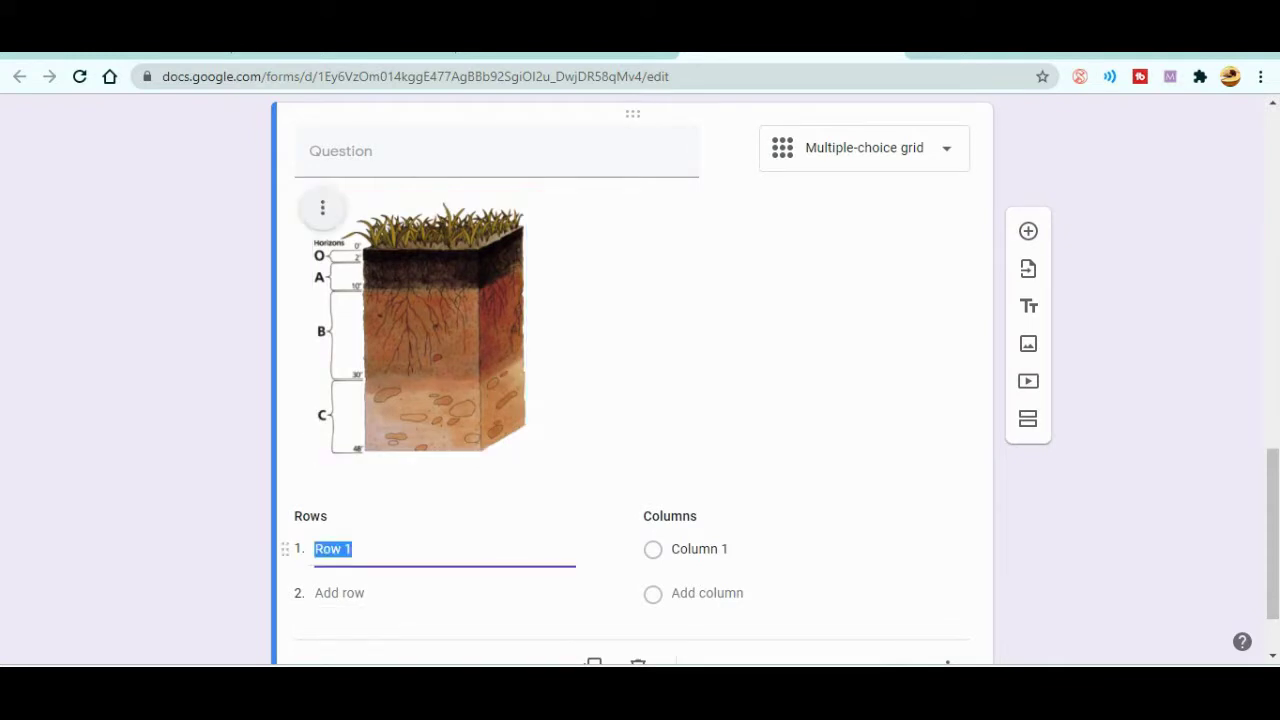
type("A")
key("Return")
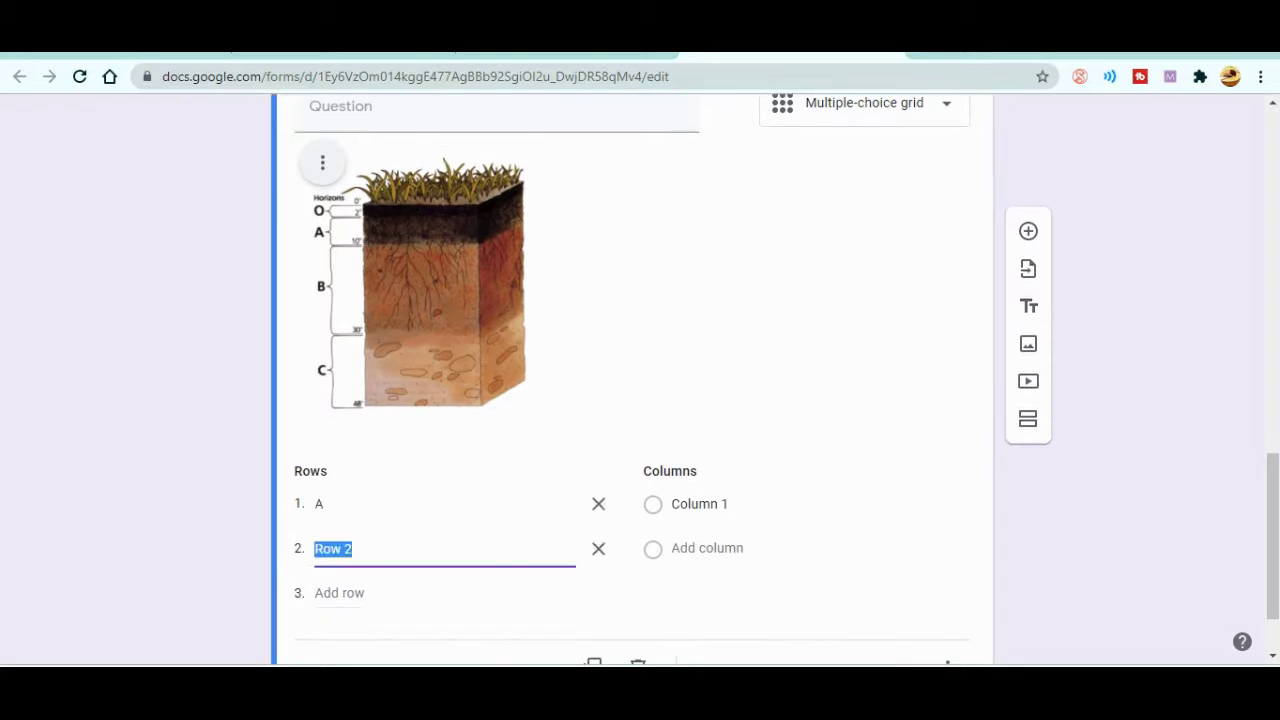
type("B")
left_click(339, 593)
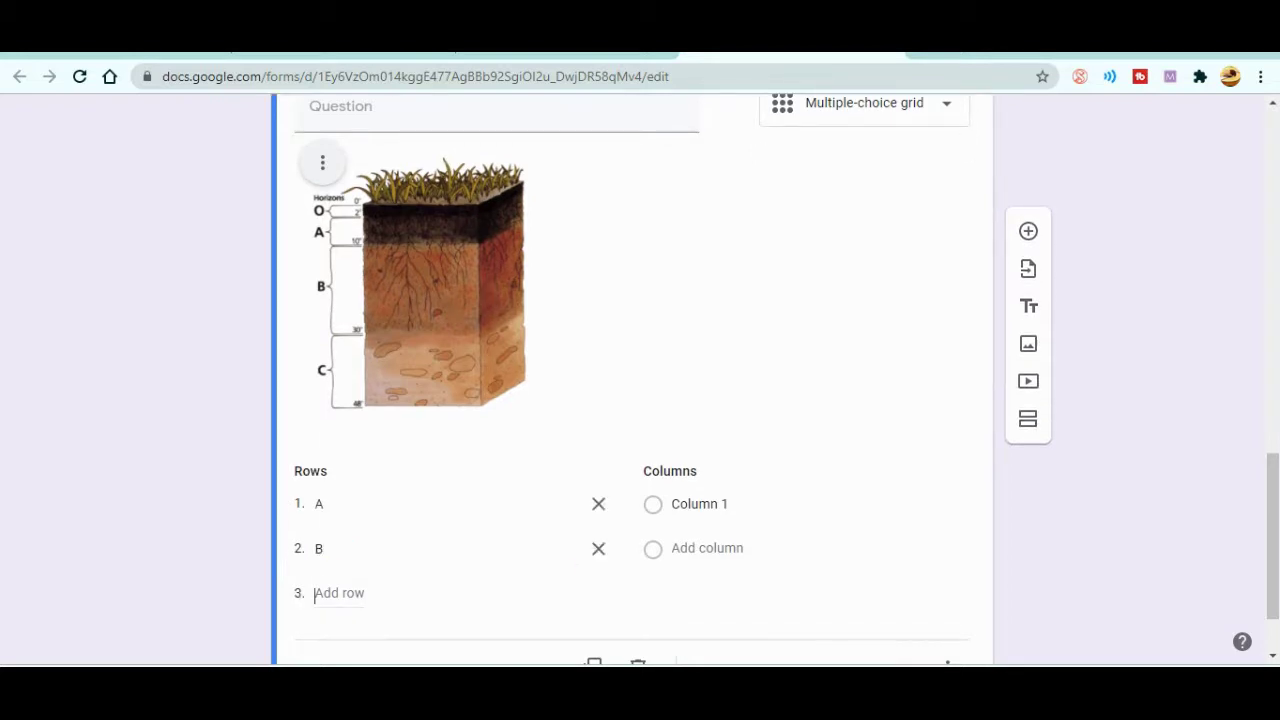
type("C")
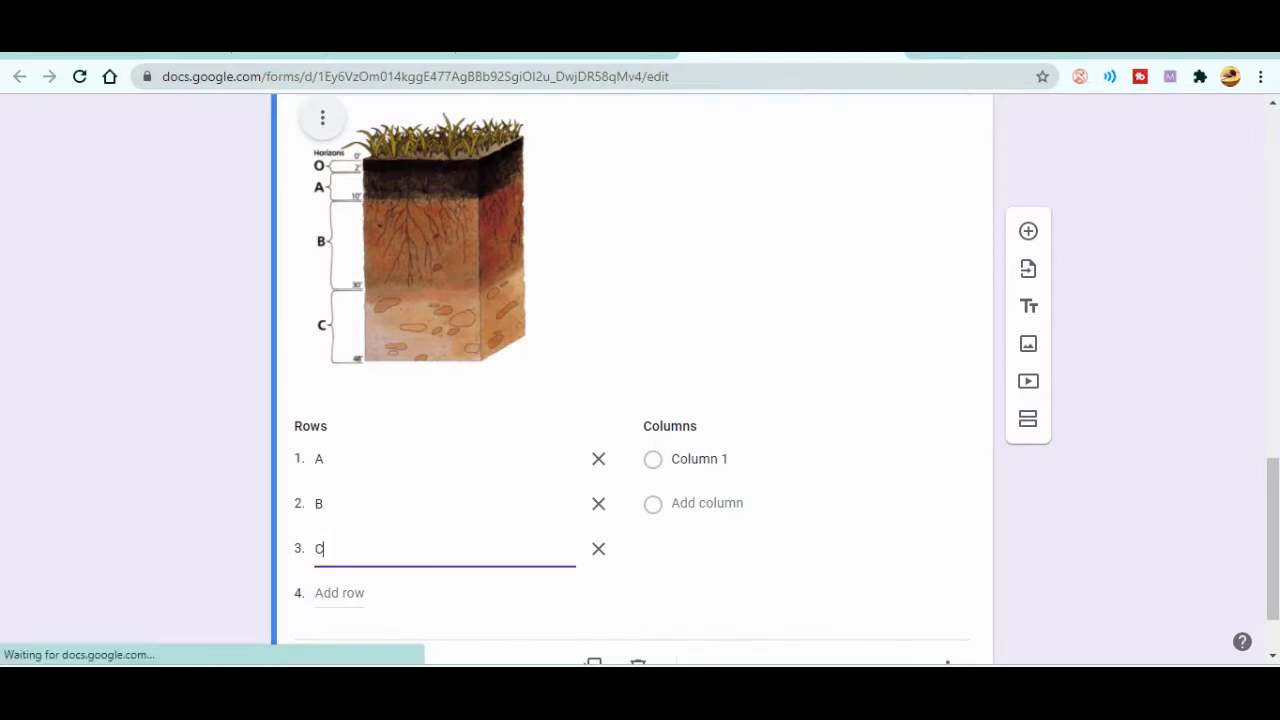
Enter Bed rock, Top soil and Subsoil as the columns of the soil picture's multiple-choice grid
left_click(798, 459)
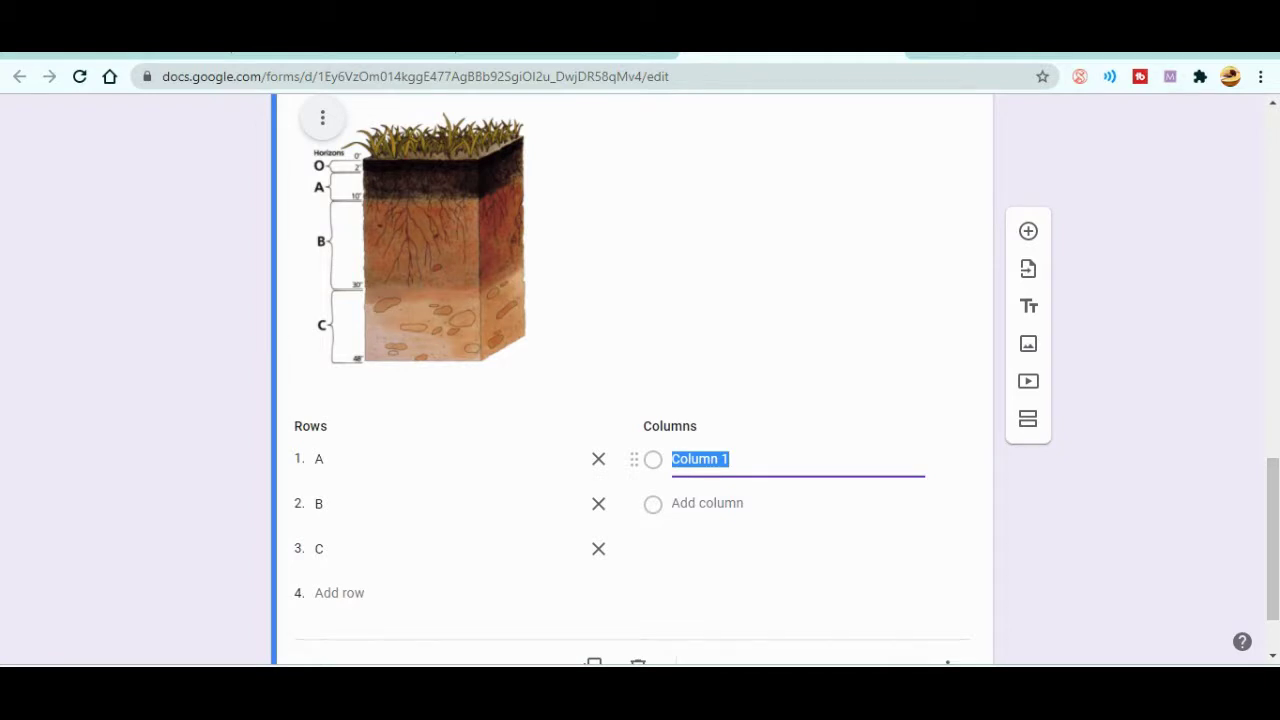
type("Bed")
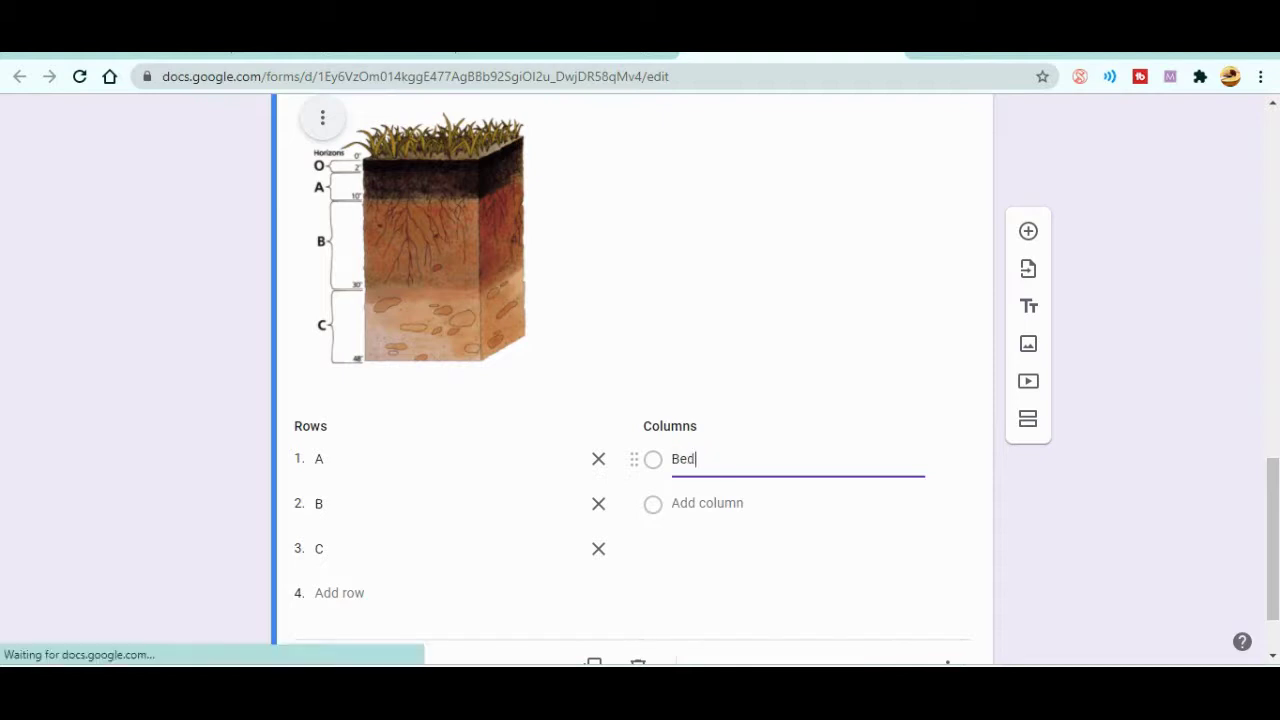
type(" rock")
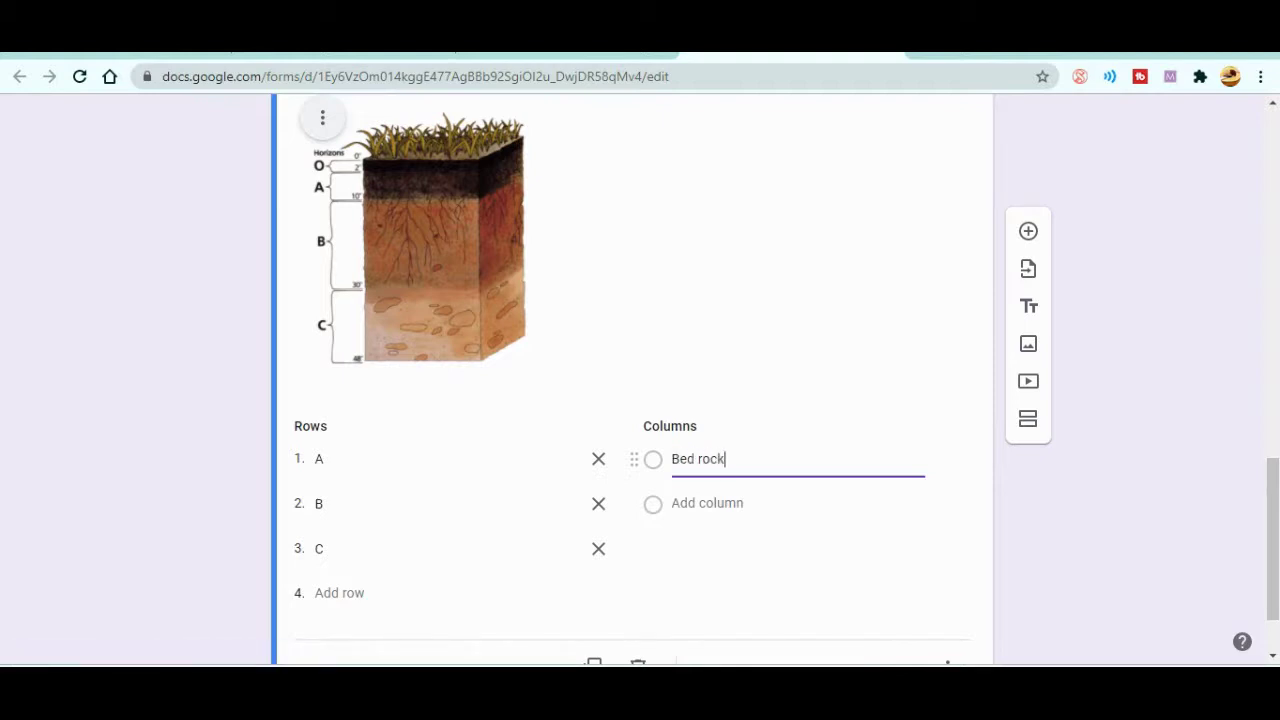
left_click(705, 504)
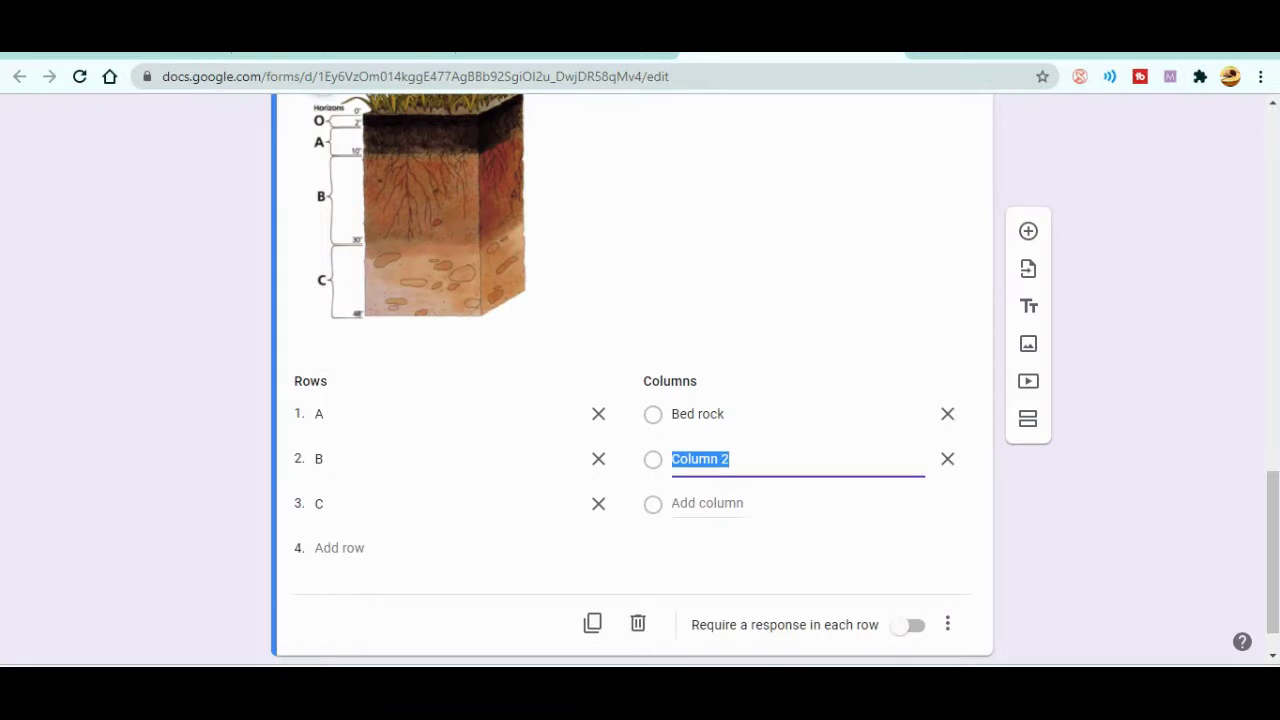
type("Top soil")
key("Return")
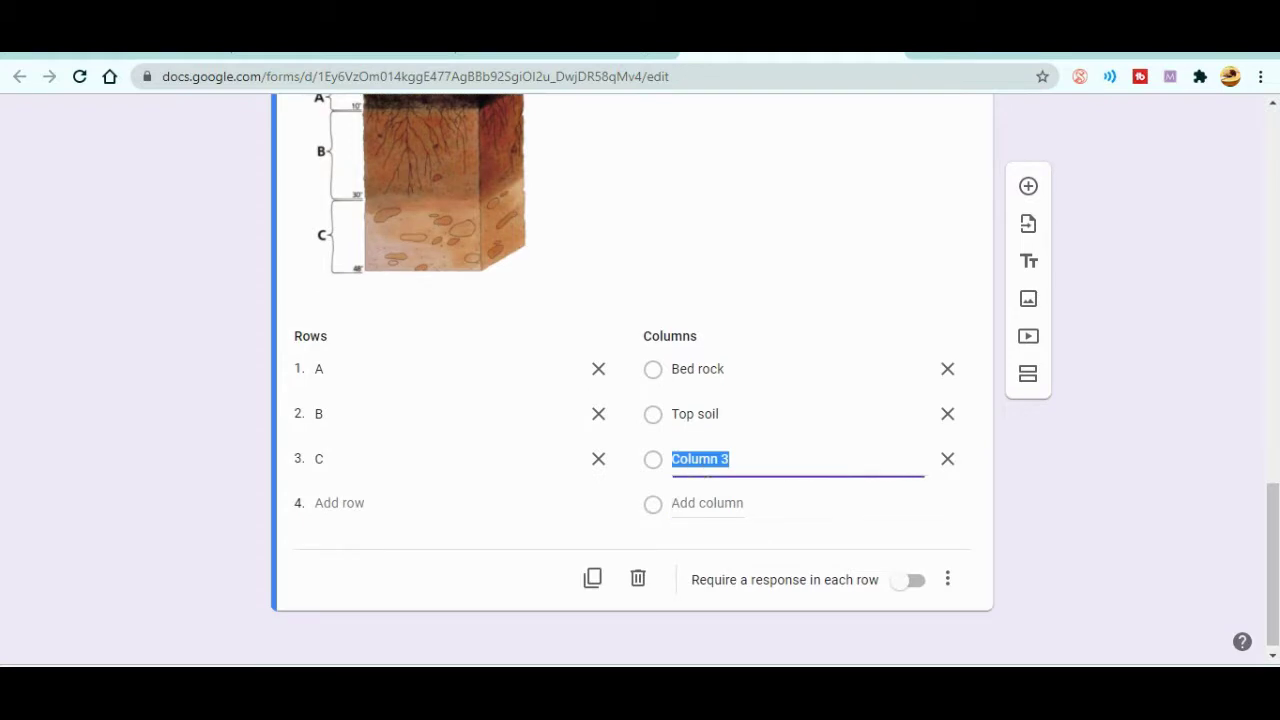
type("Subsoil")
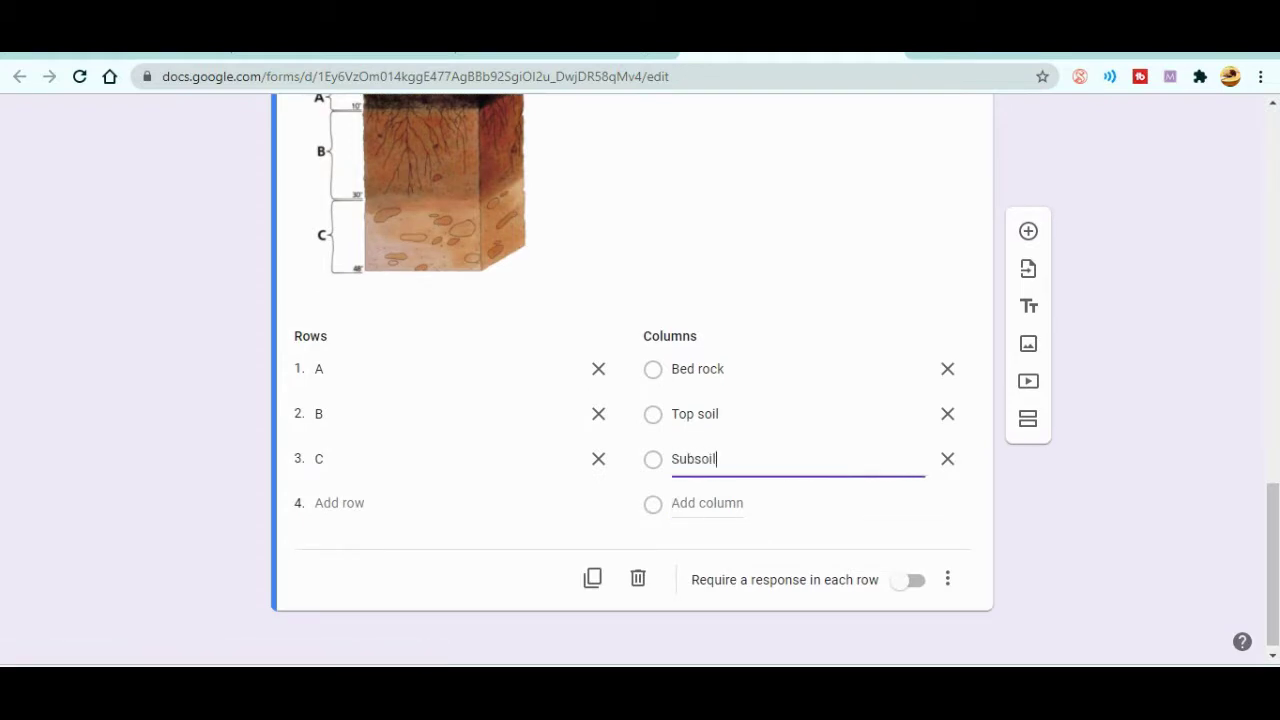
left_click(339, 503)
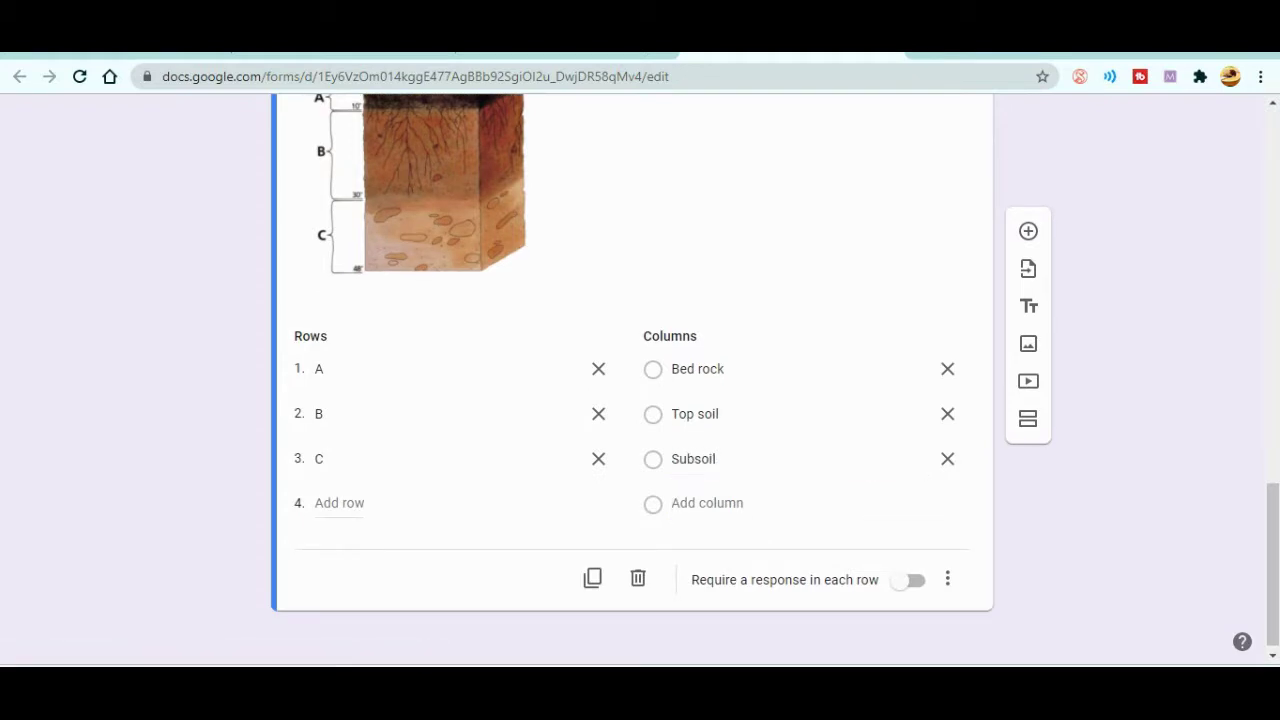
Review the soil picture grid, the food tick box grid with its available question types, and the rest of the form
scroll(632, 380, "up", 2)
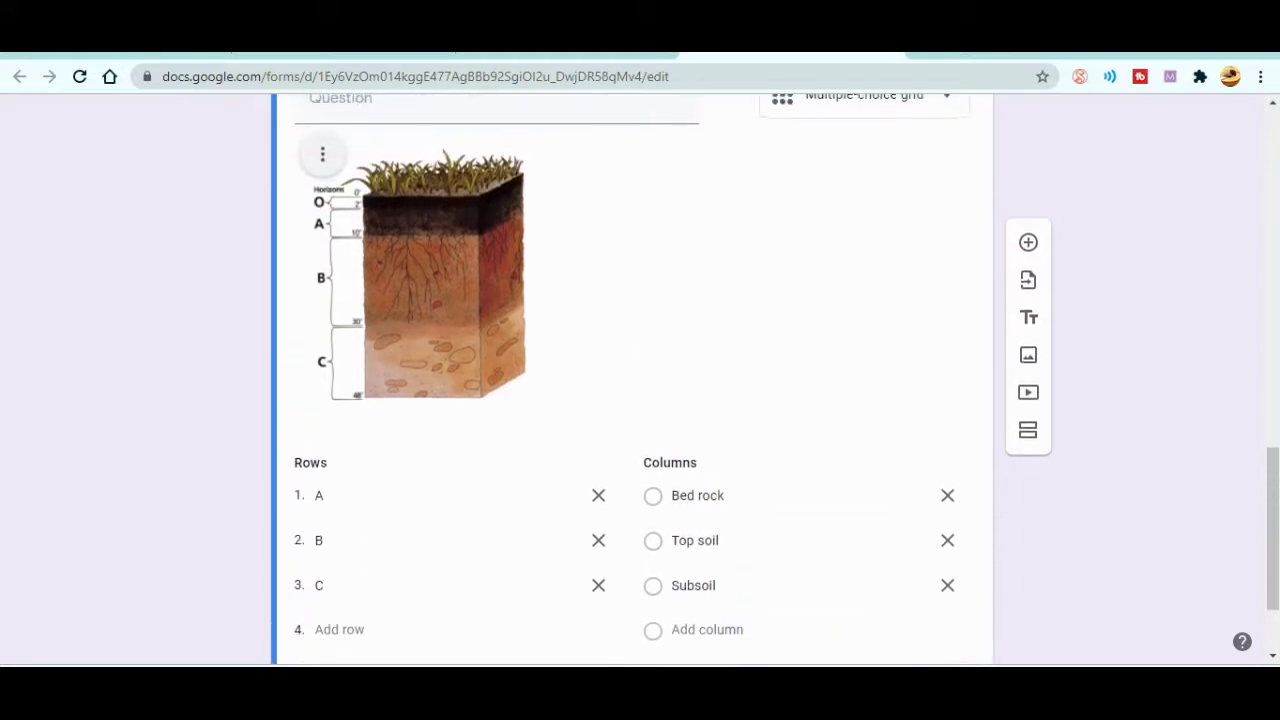
scroll(632, 380, "up", 1)
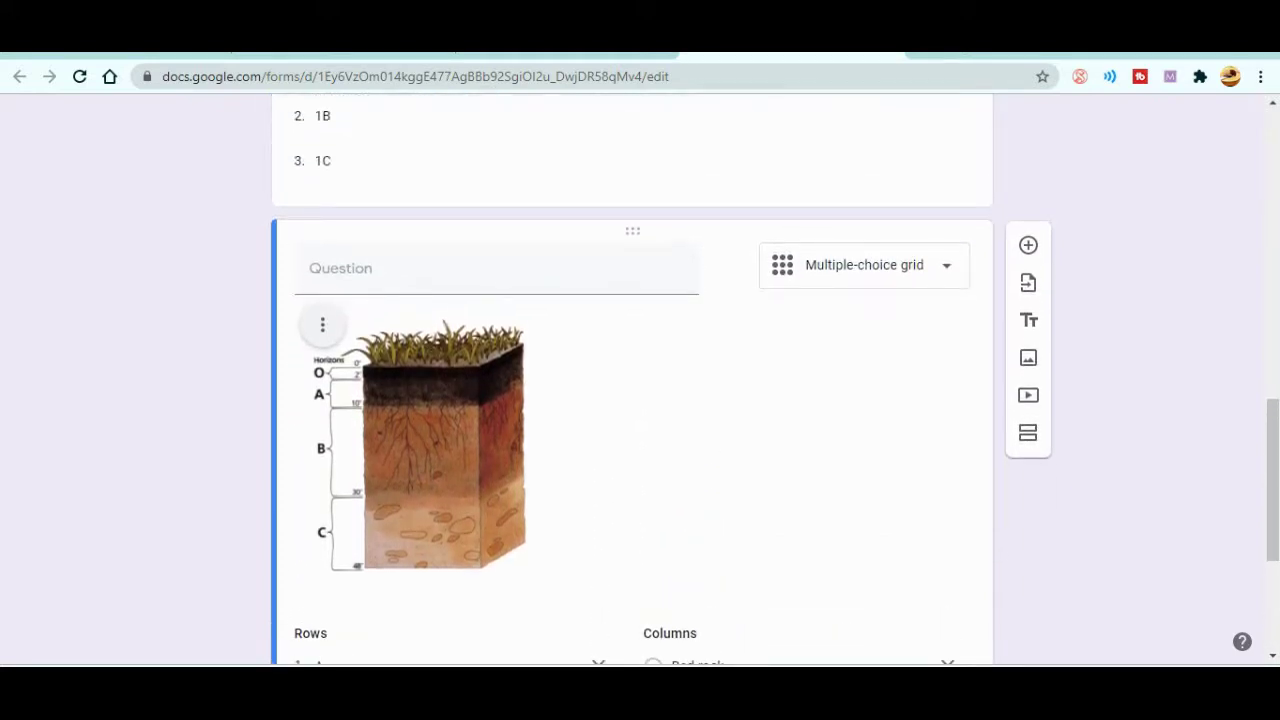
scroll(632, 380, "down", 1)
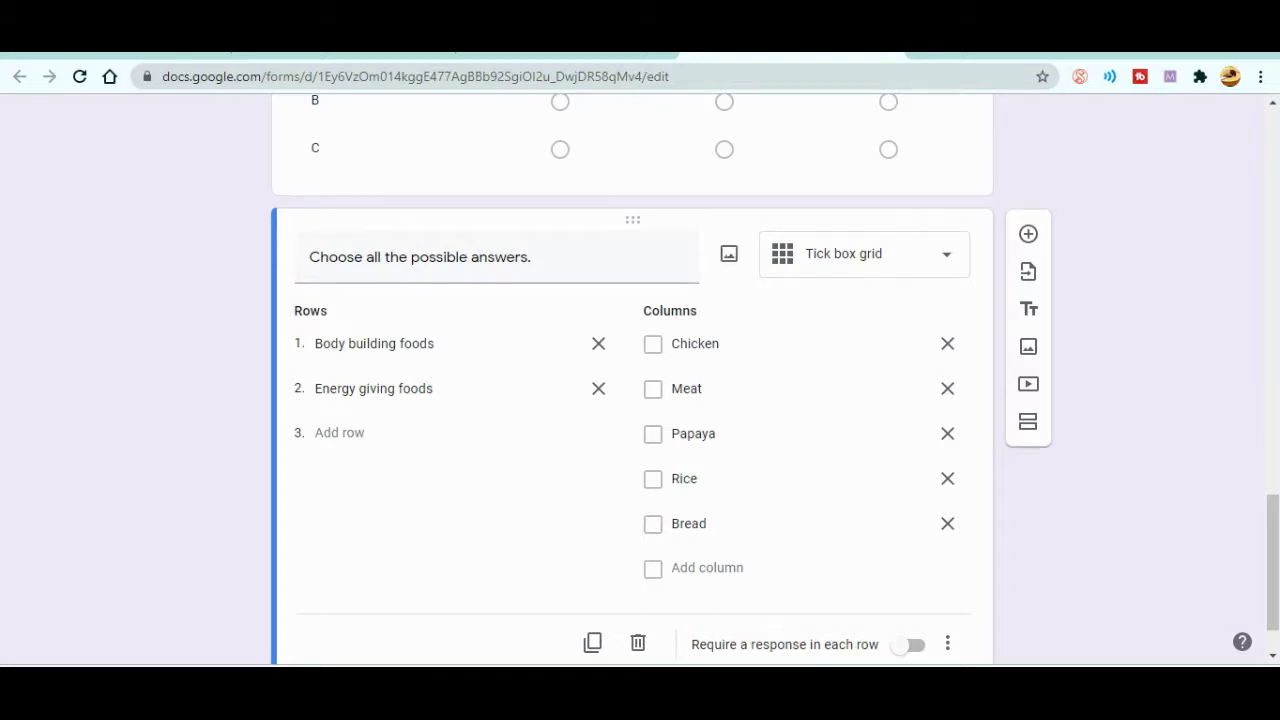
left_click(863, 254)
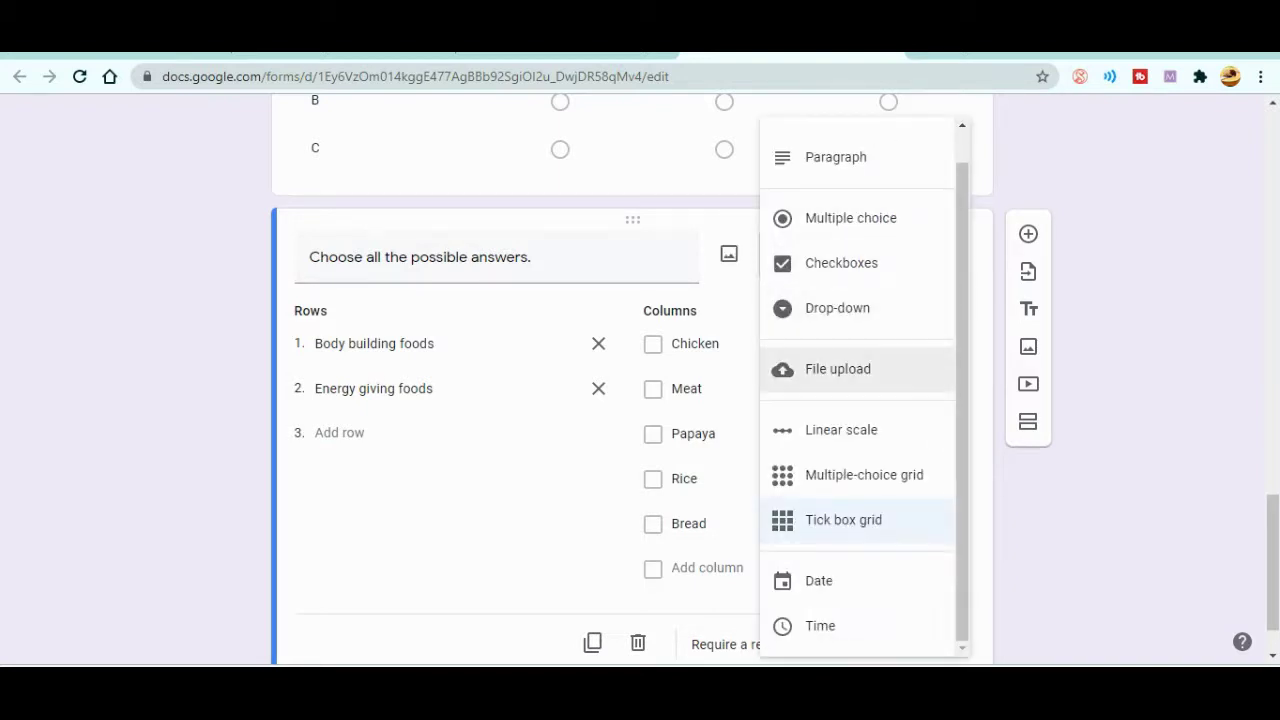
scroll(857, 369, "down", 1)
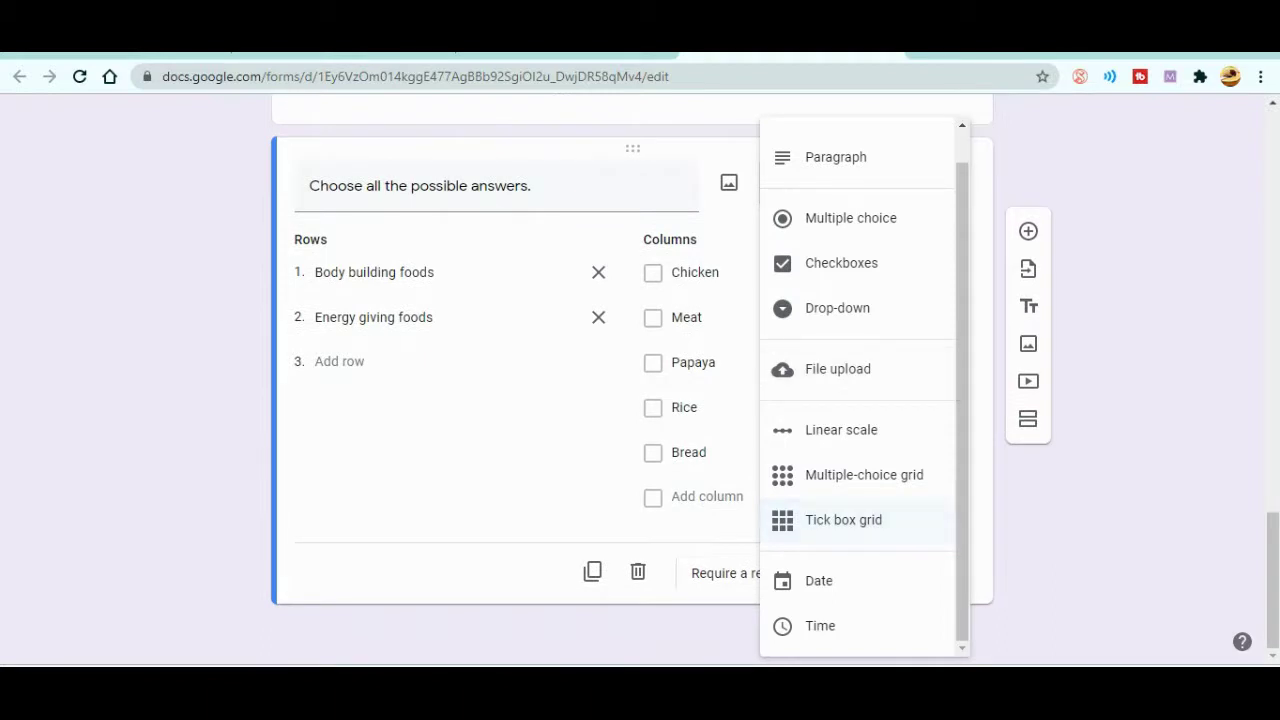
key("Escape")
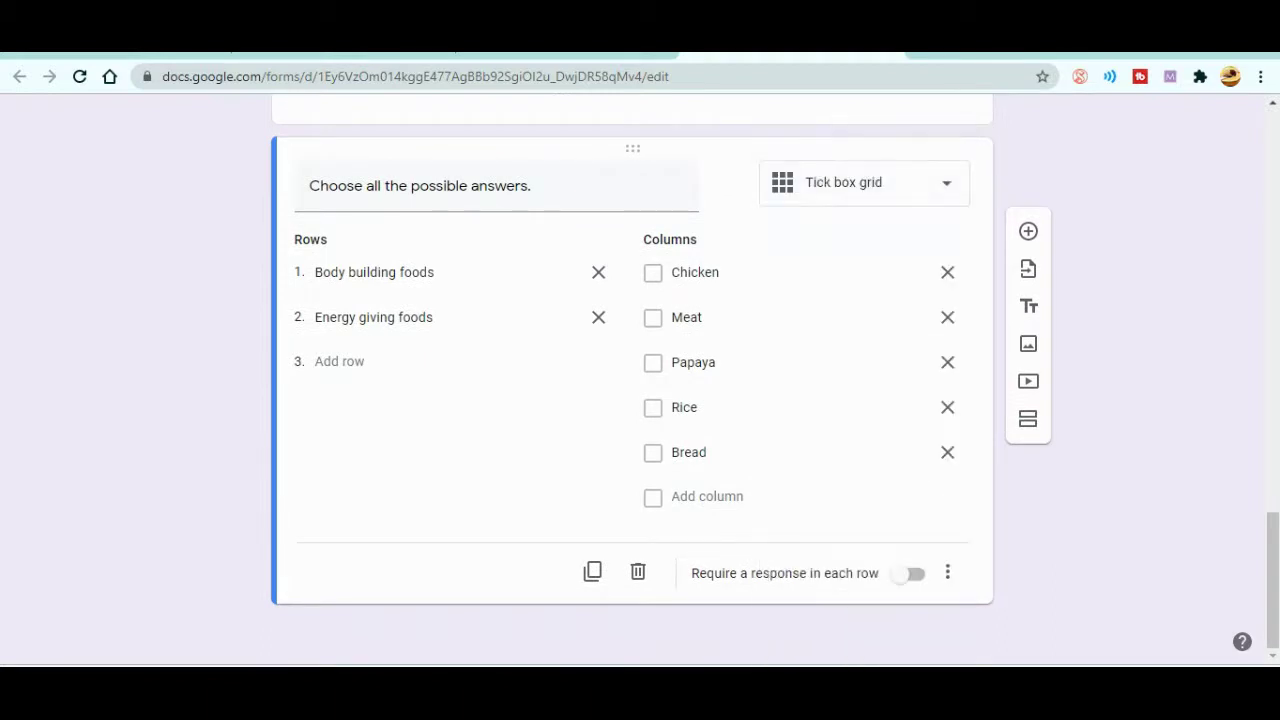
scroll(340, 368, "up", 1)
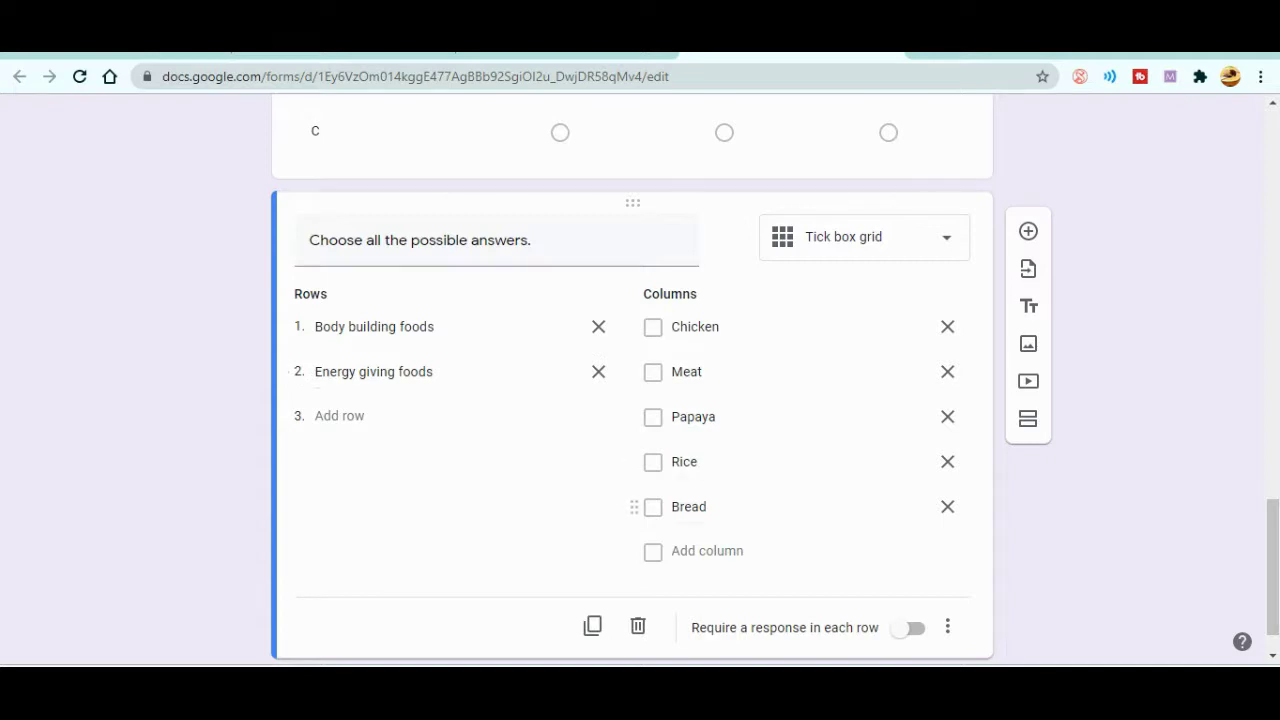
scroll(1028, 500, "up", 2)
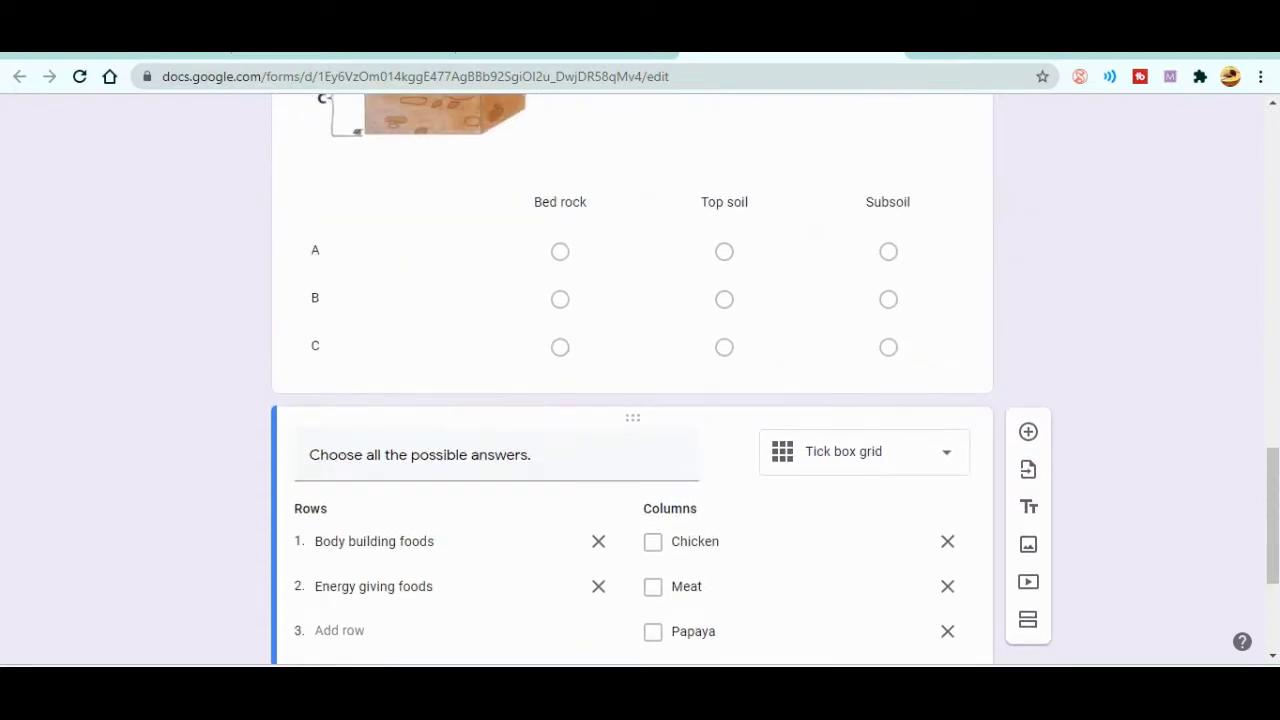
scroll(1028, 469, "up", 8)
scroll(1028, 469, "up", 5)
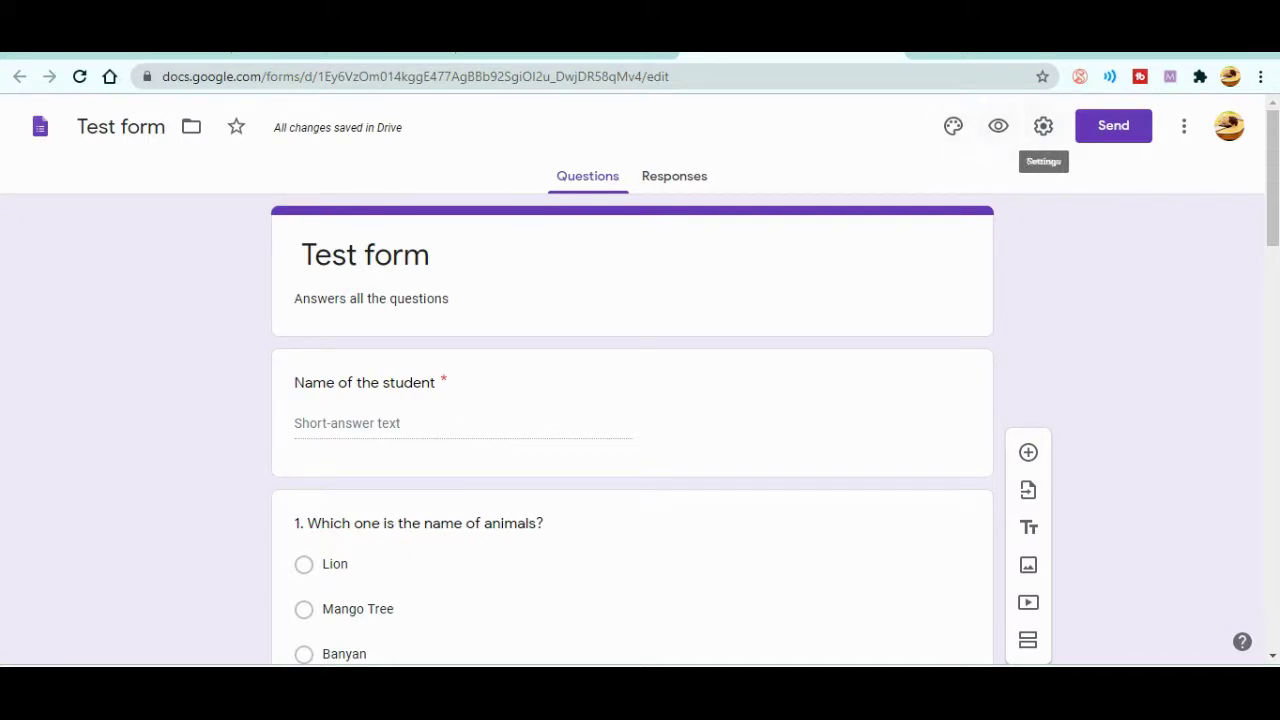
Limit the form to 1 response in its general settings, with Collect email addresses and Edit after submit switched off
left_click(1043, 126)
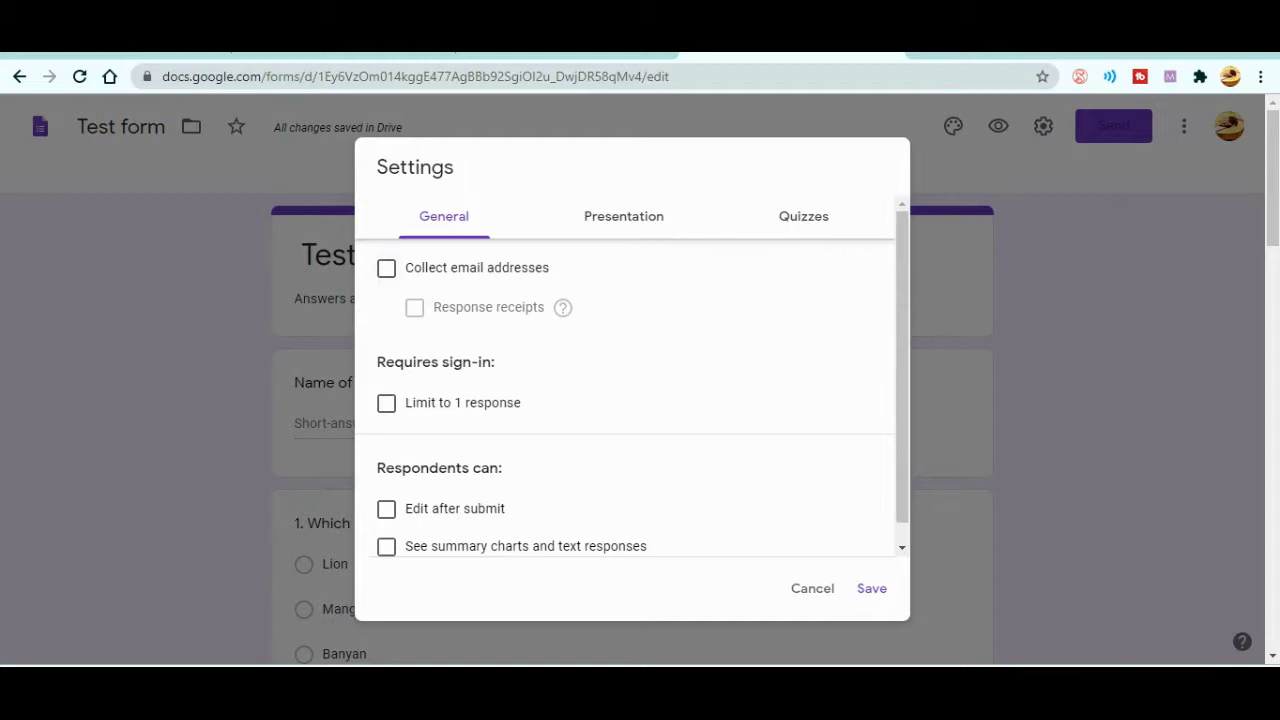
left_click(386, 268)
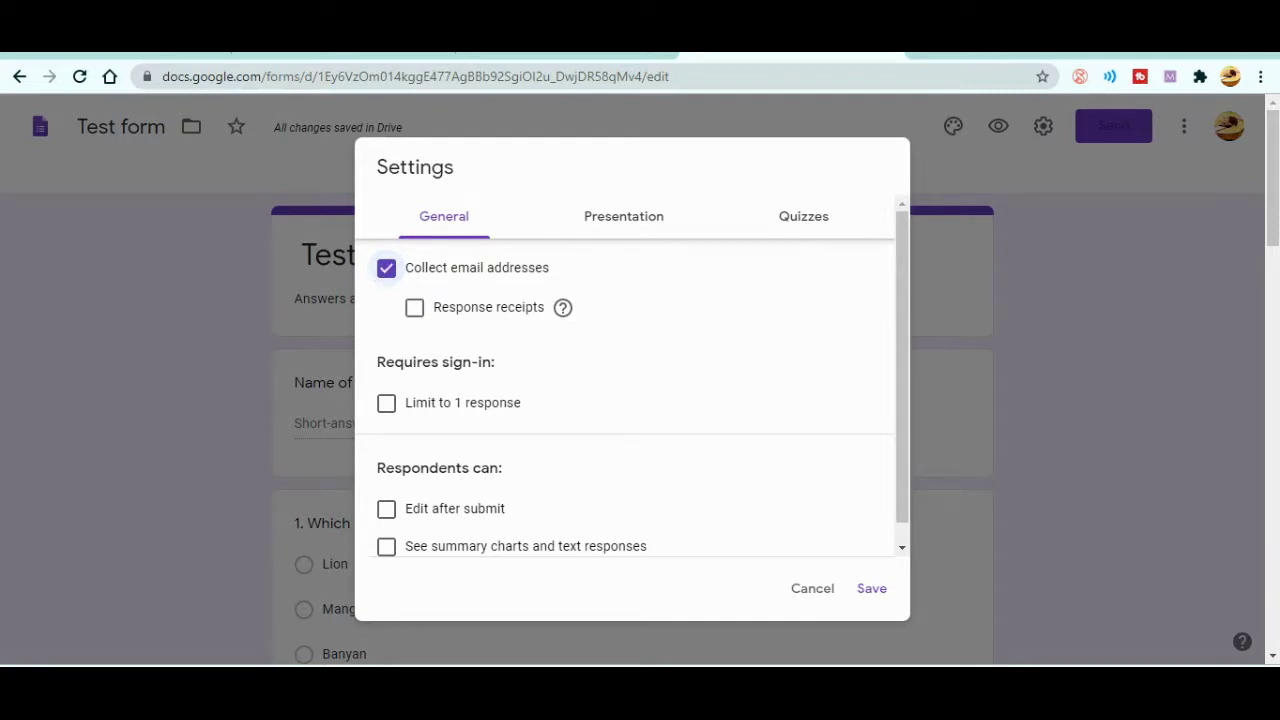
left_click(386, 268)
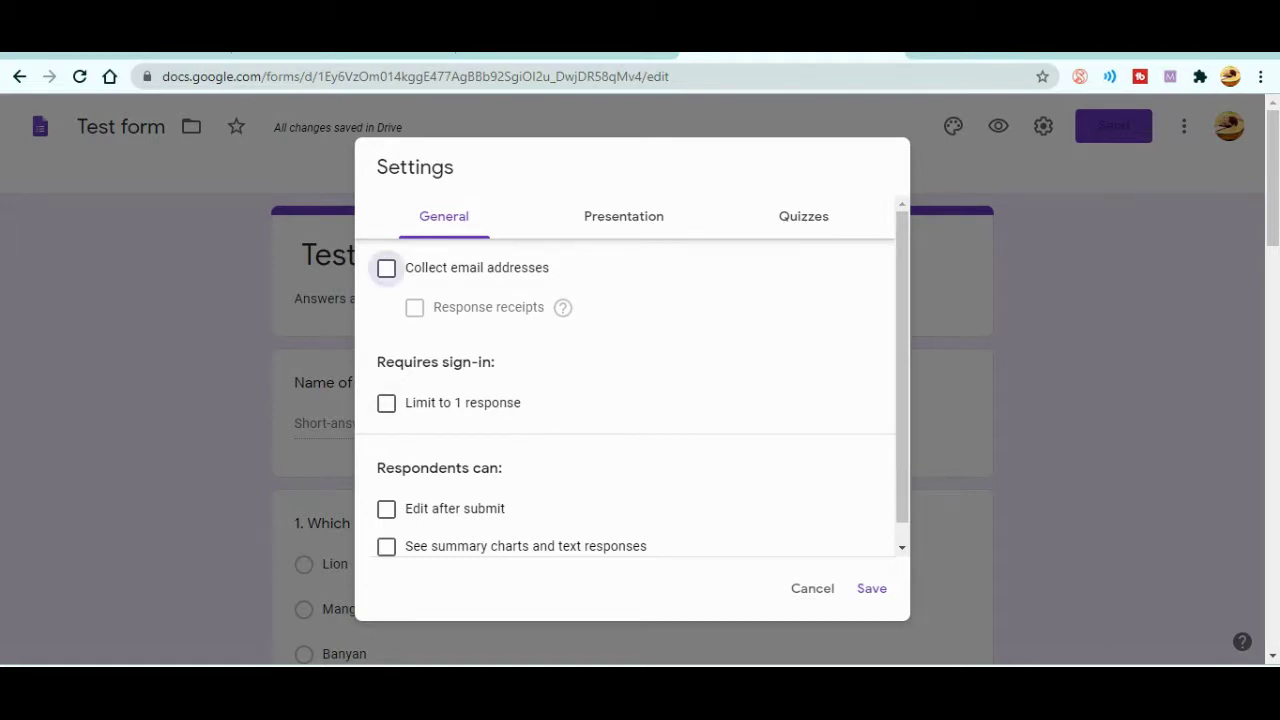
left_click(386, 402)
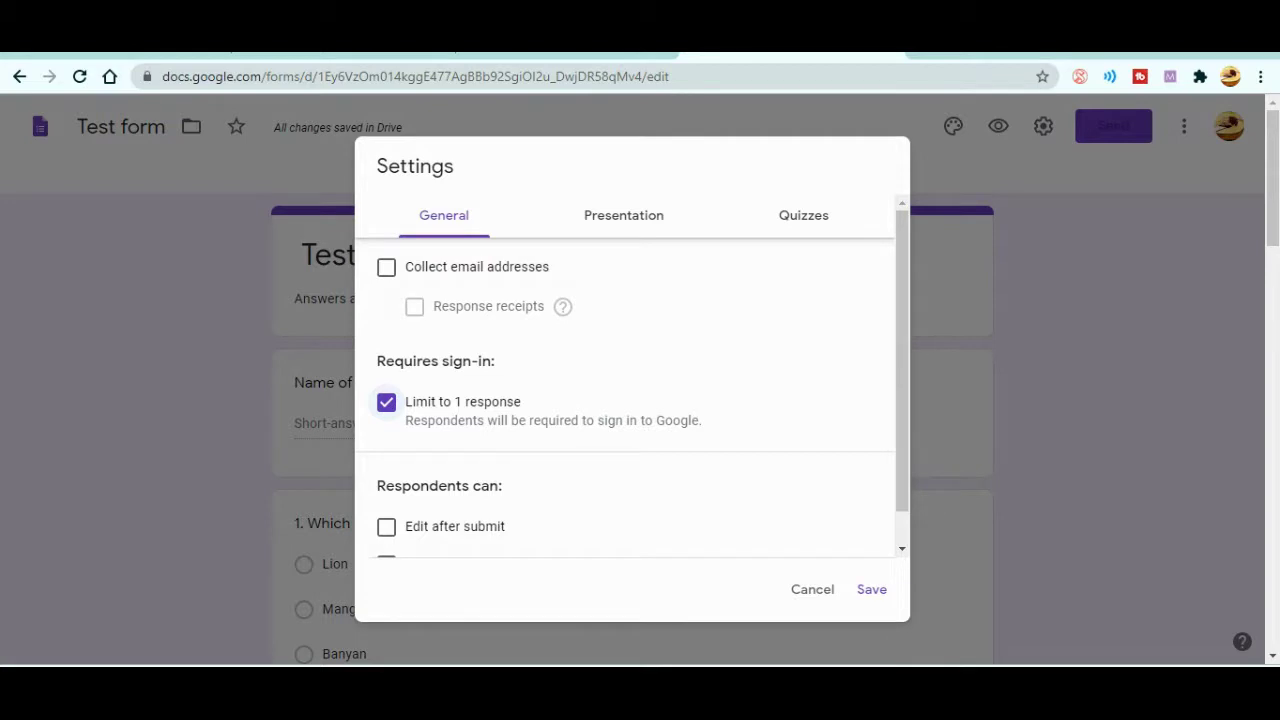
scroll(631, 375, "down", 1)
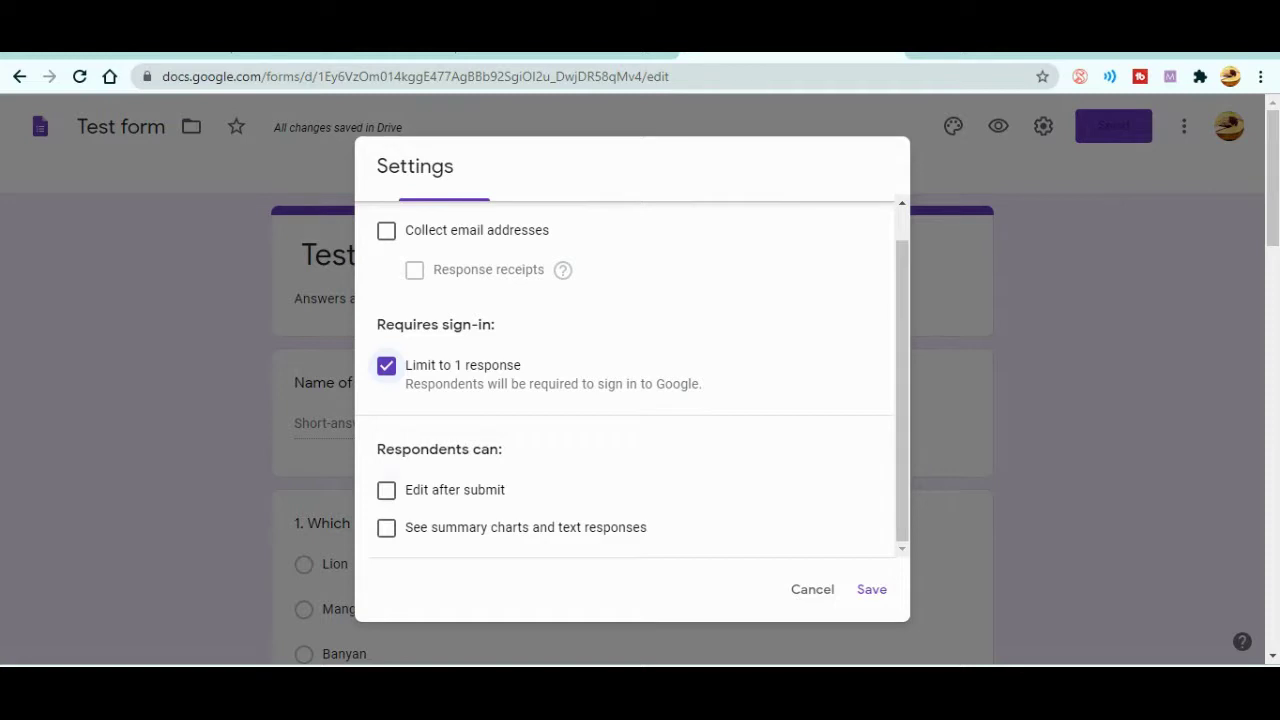
left_click(386, 490)
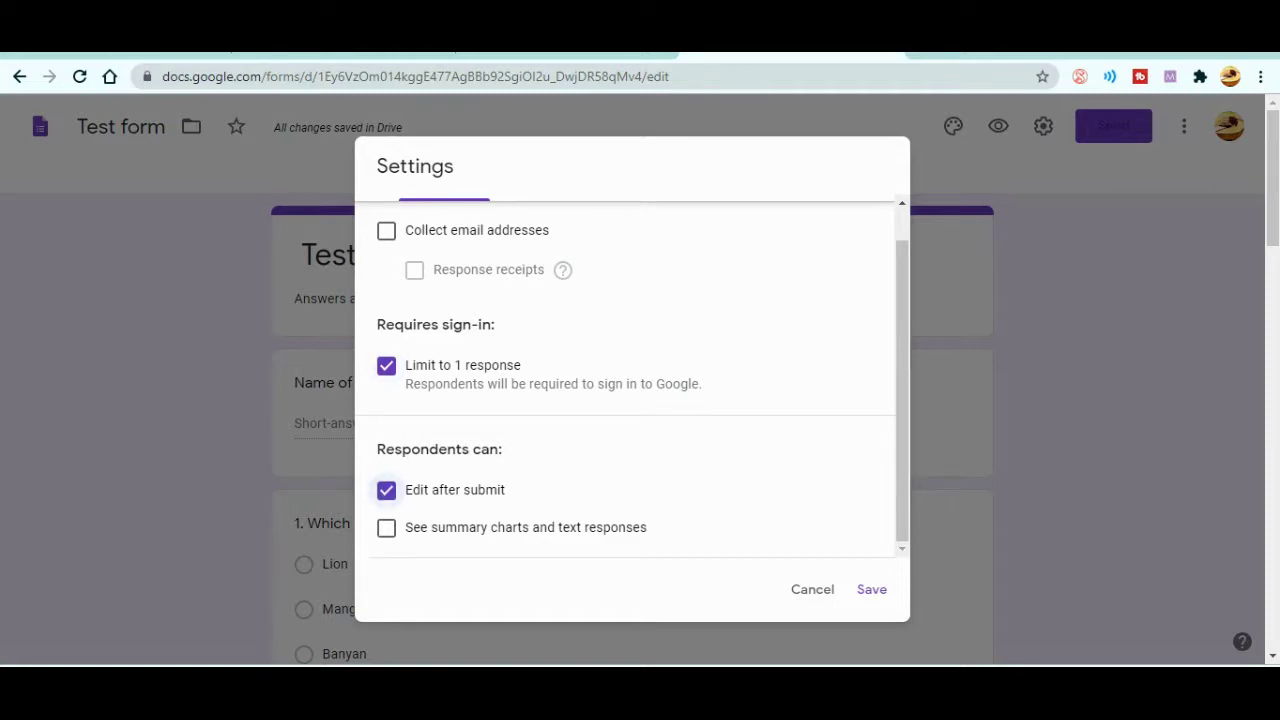
left_click(386, 490)
scroll(630, 380, "up", 1)
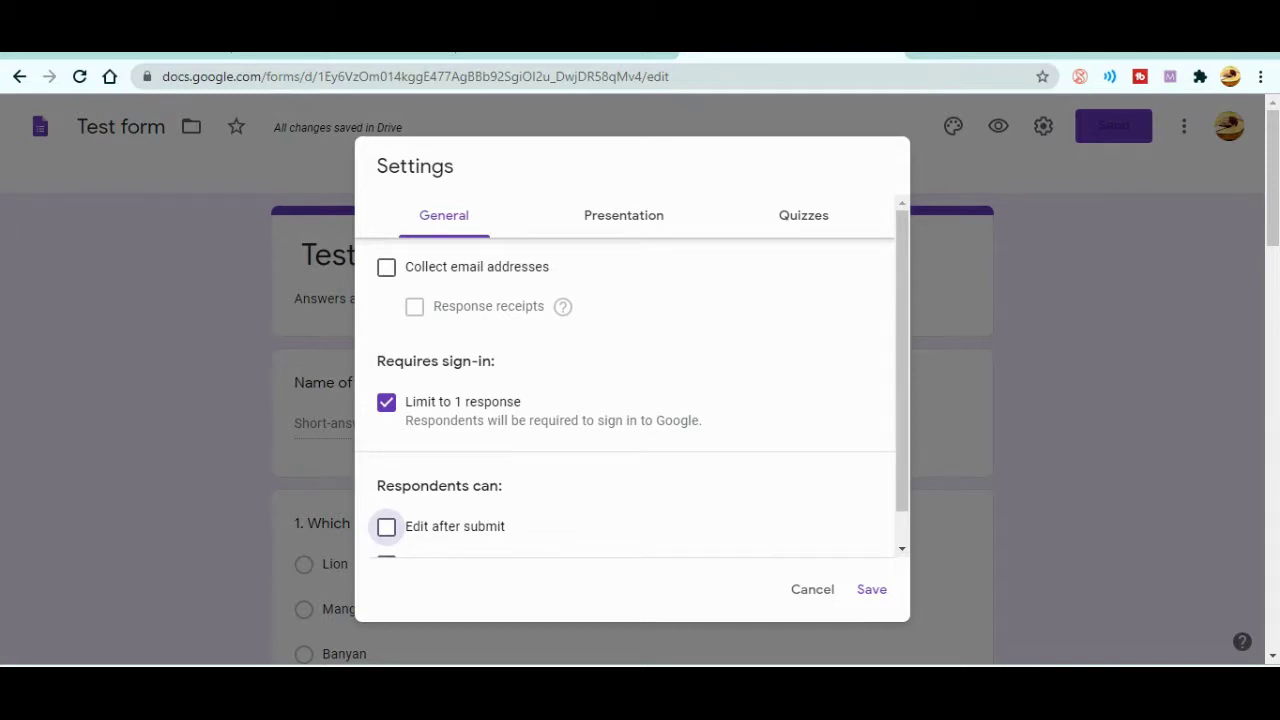
Make the form a quiz that releases marks immediately after each submission, and save the settings
left_click(623, 215)
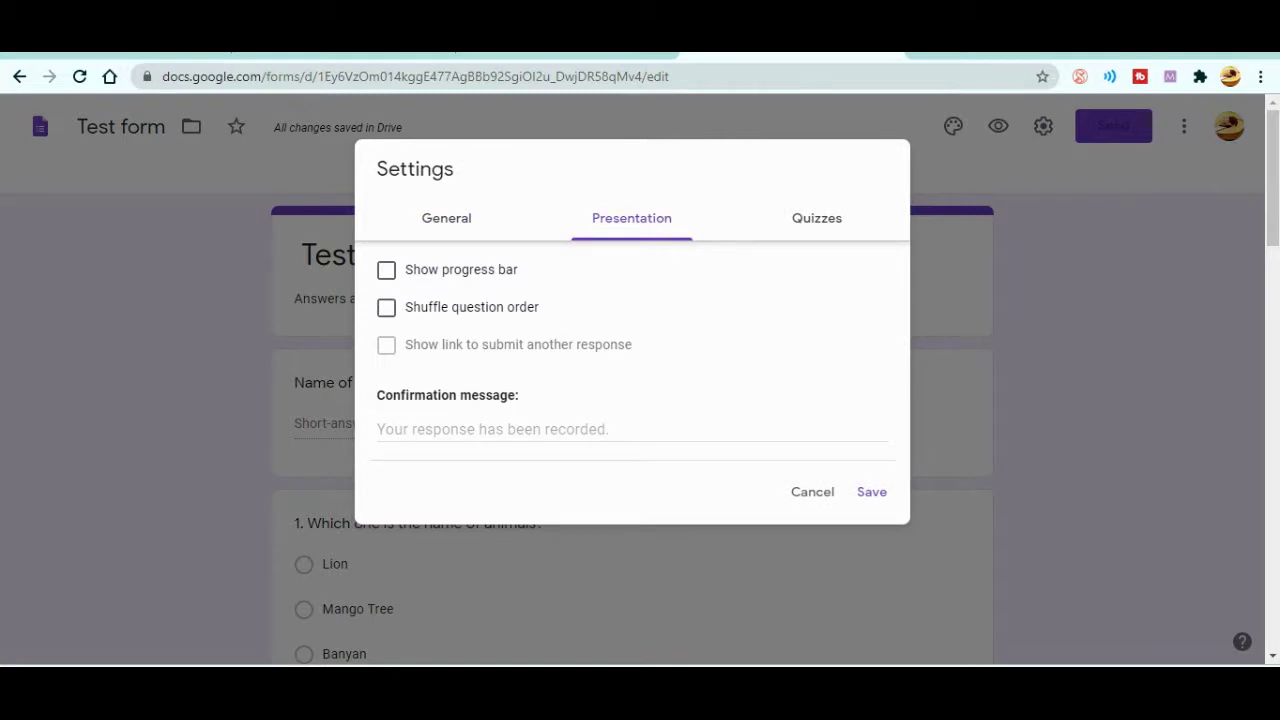
left_click(816, 218)
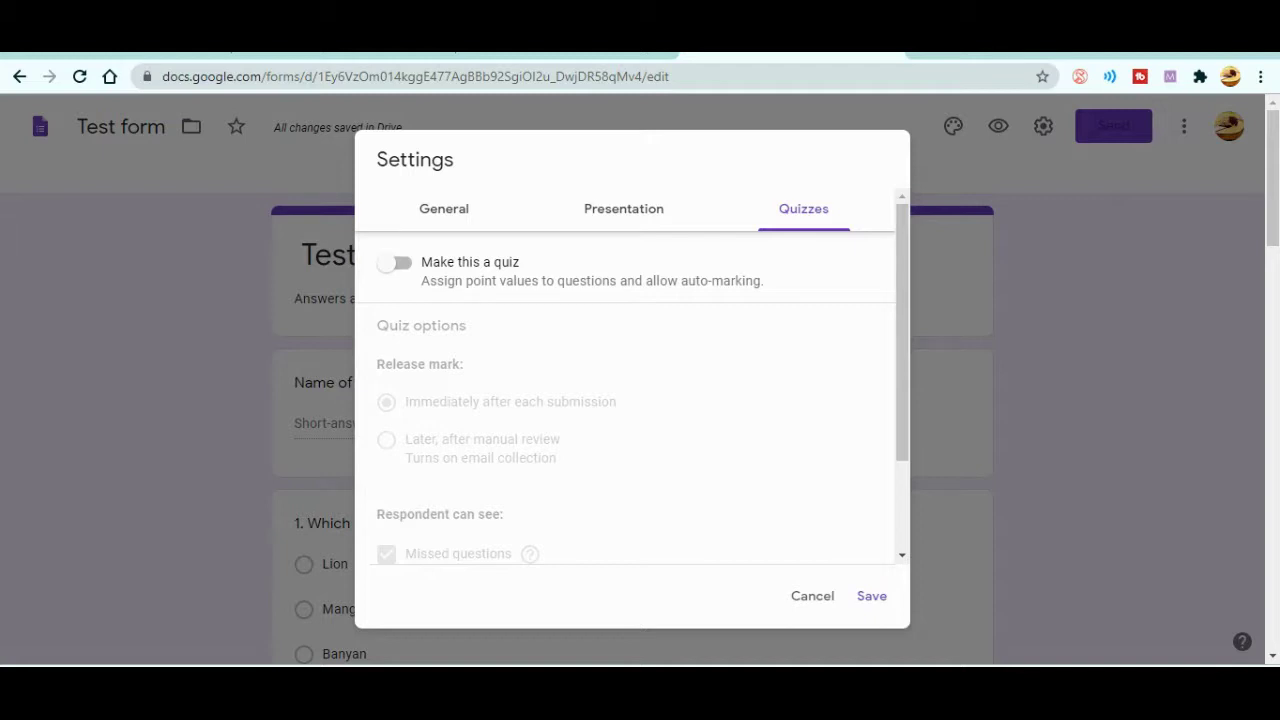
left_click(394, 262)
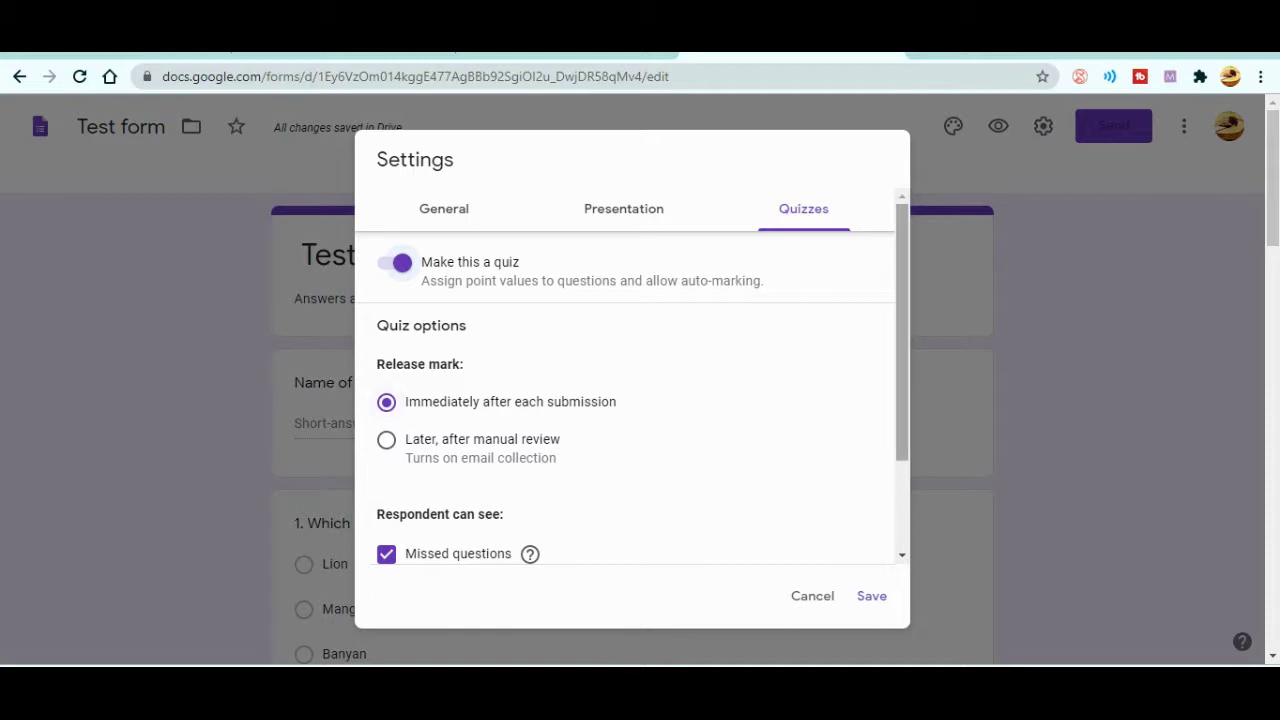
scroll(632, 380, "down", 1)
scroll(632, 380, "down", 1)
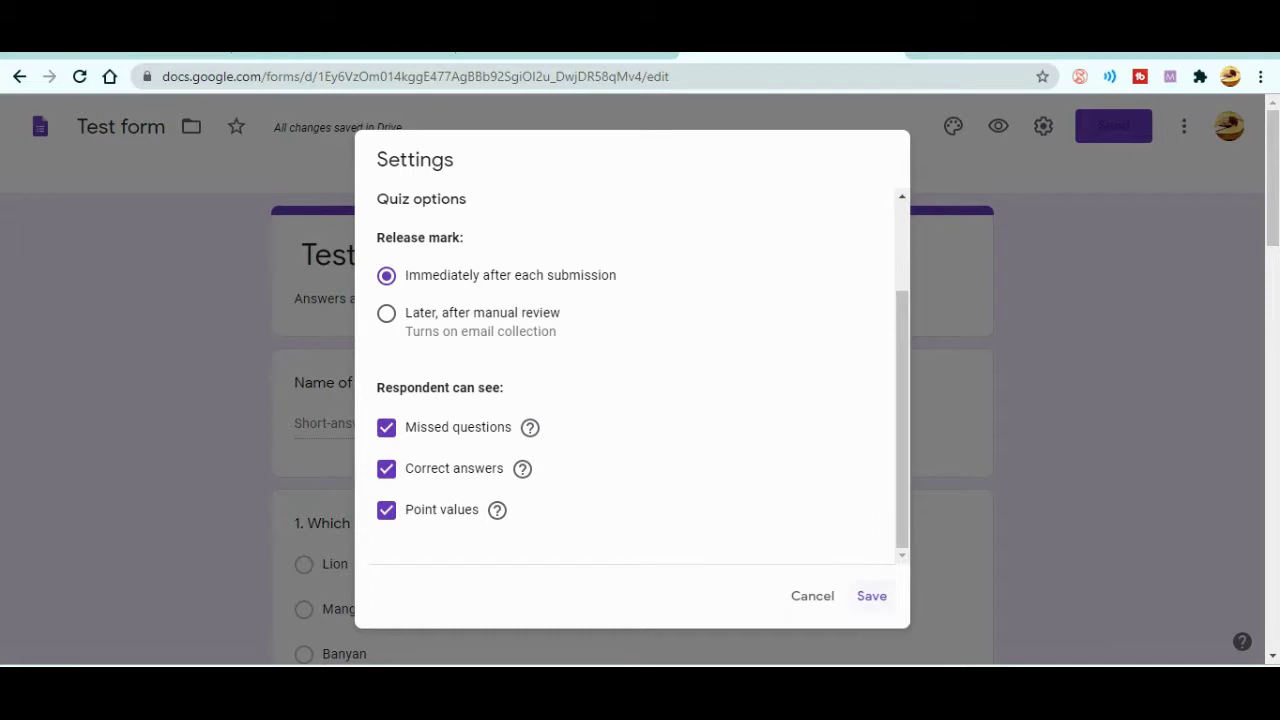
left_click(870, 595)
Set Lion as the correct answer to question 1 in its answer key, worth 1 point
scroll(873, 398, "down", 2)
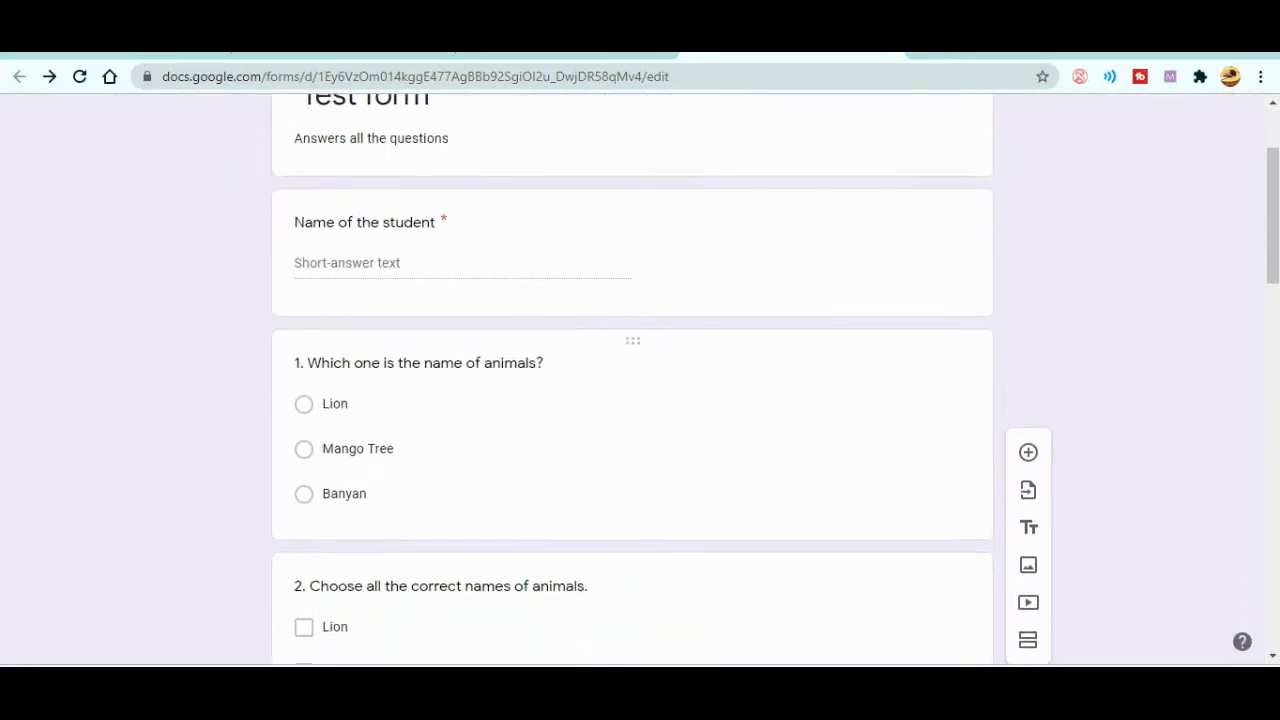
left_click(357, 448)
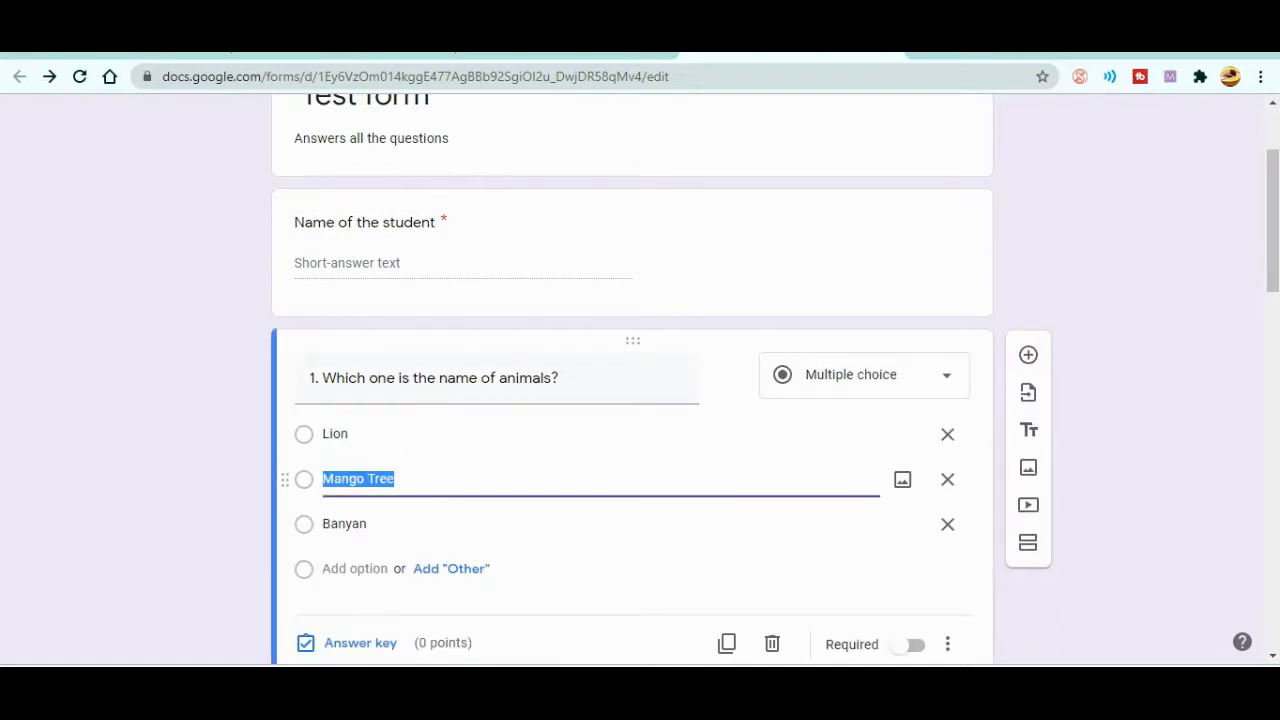
scroll(632, 398, "down", 1)
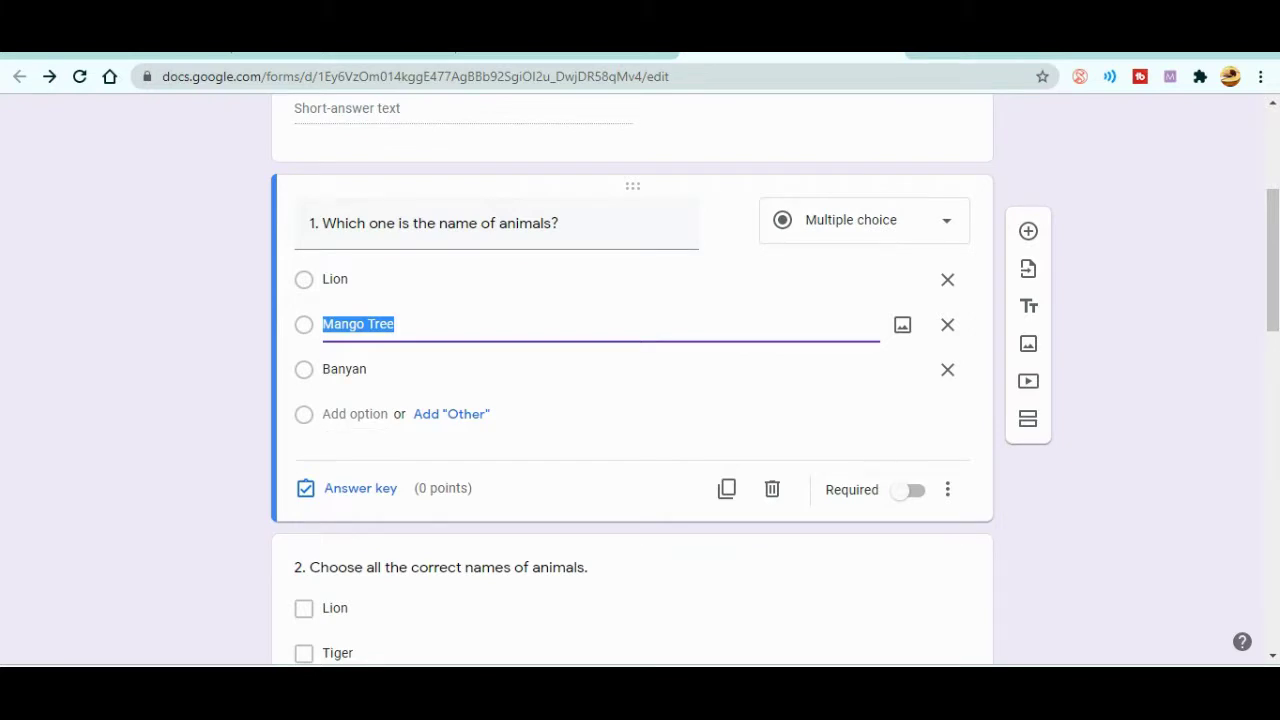
left_click(355, 488)
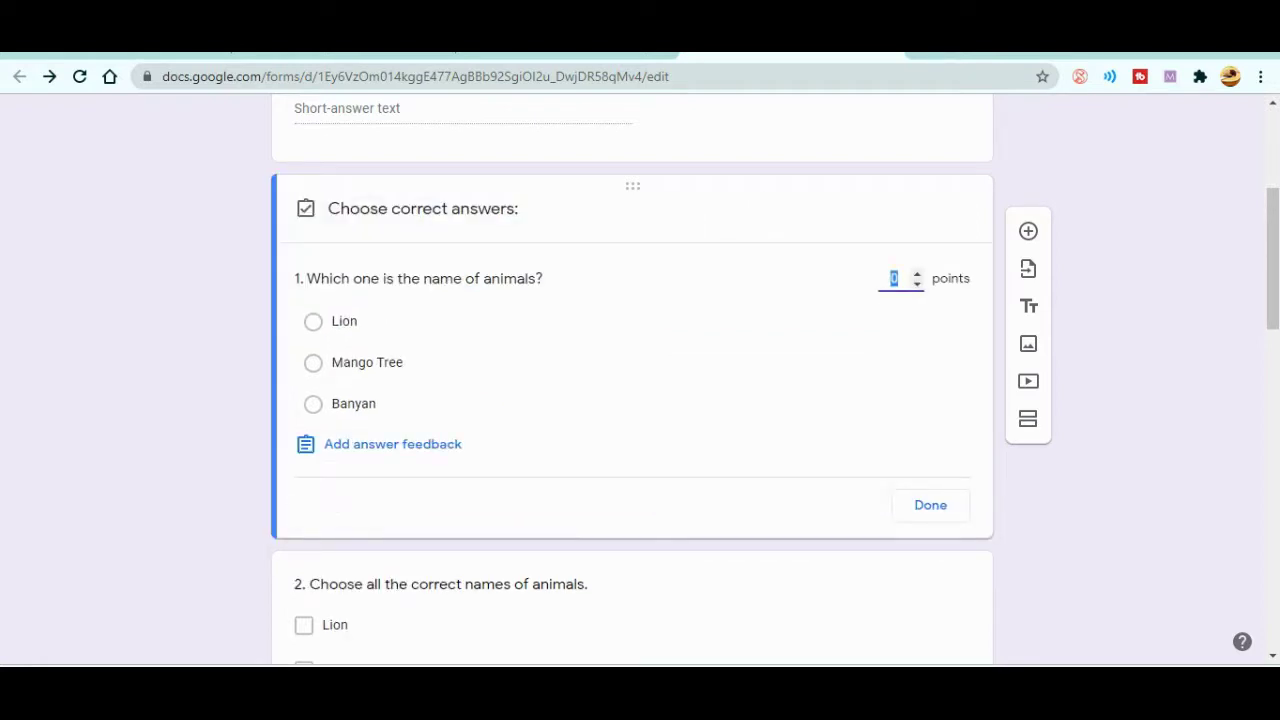
left_click(313, 321)
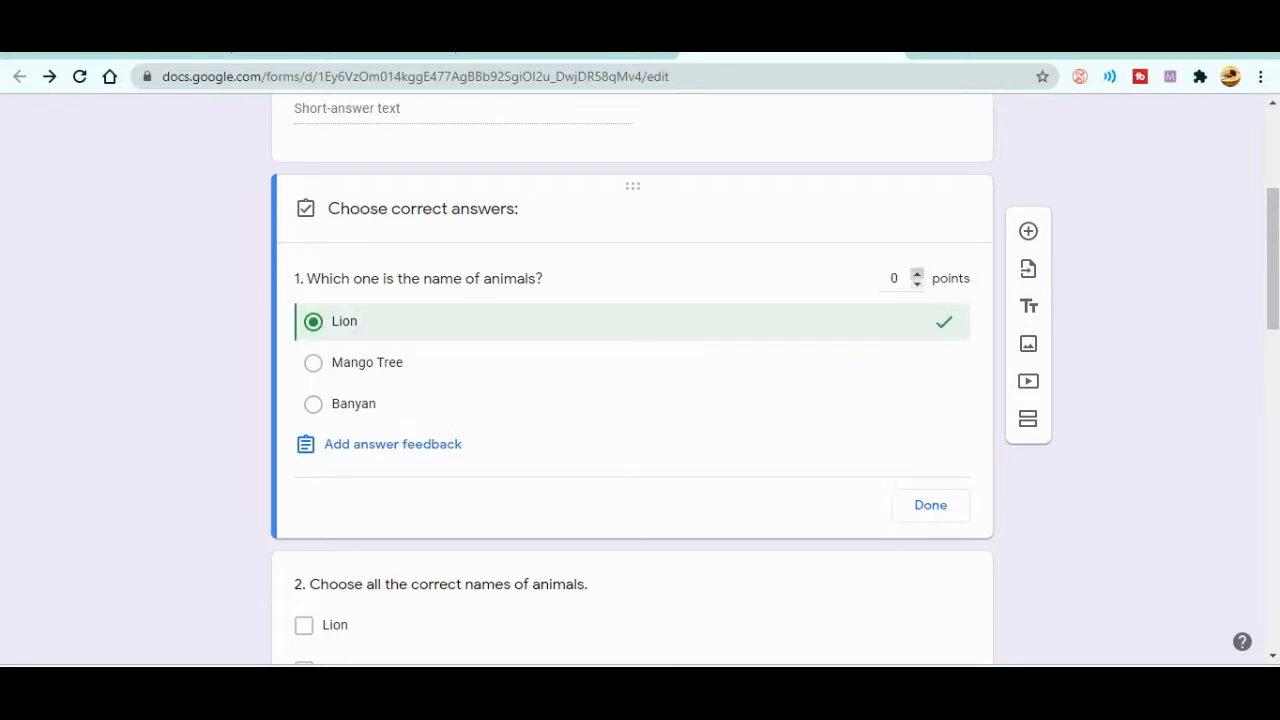
left_click(917, 273)
left_click(930, 505)
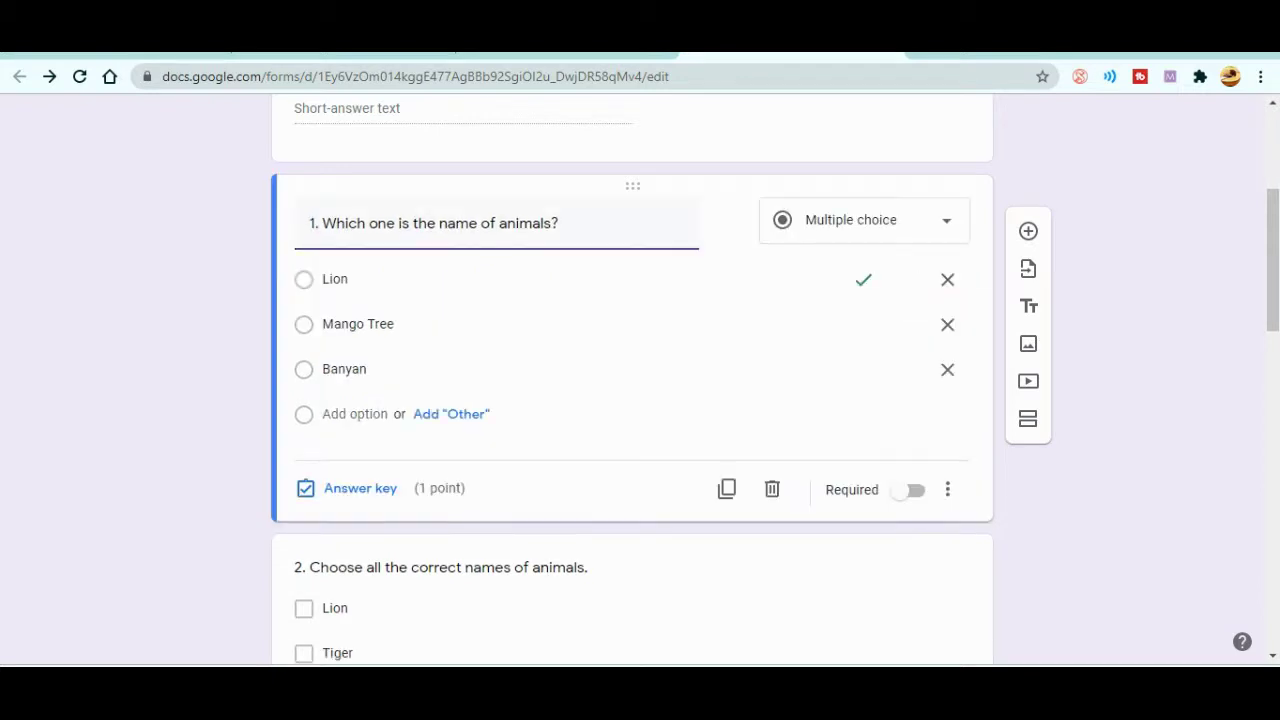
Set Lion and Tiger as the correct answers to checkbox question 2, worth 2 points
scroll(640, 380, "down", 3)
scroll(640, 380, "down", 2)
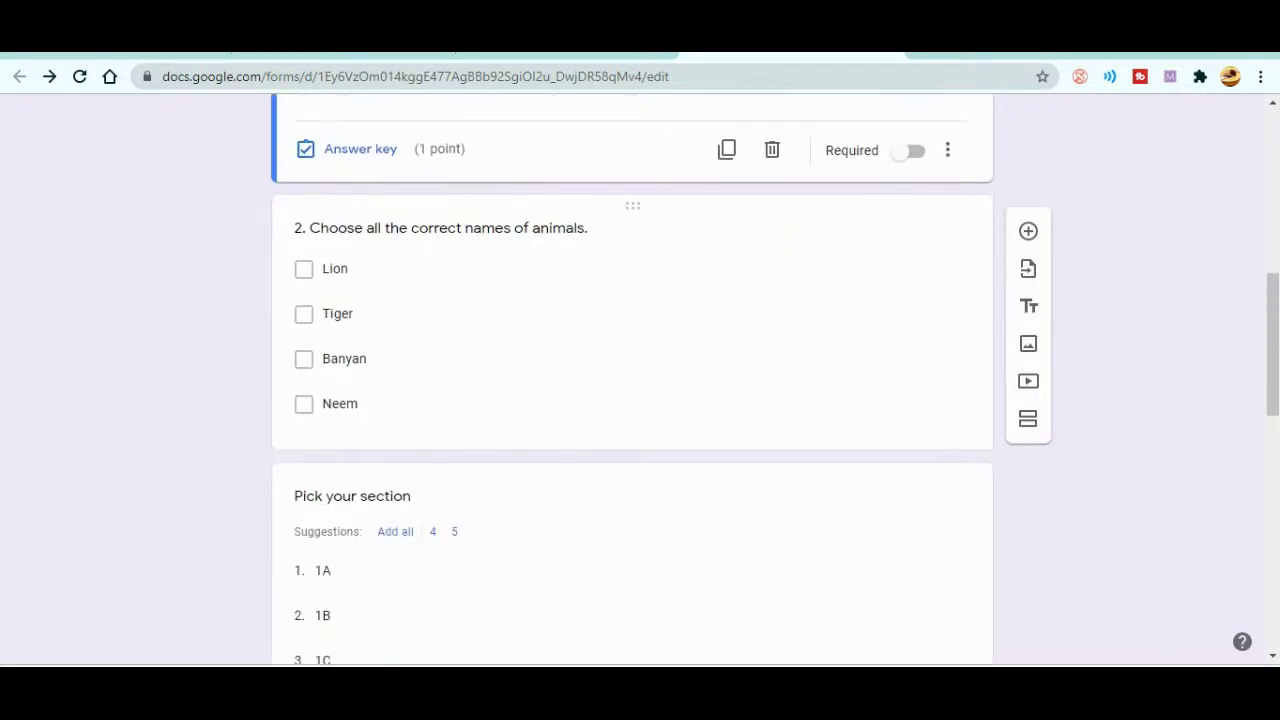
left_click(337, 313)
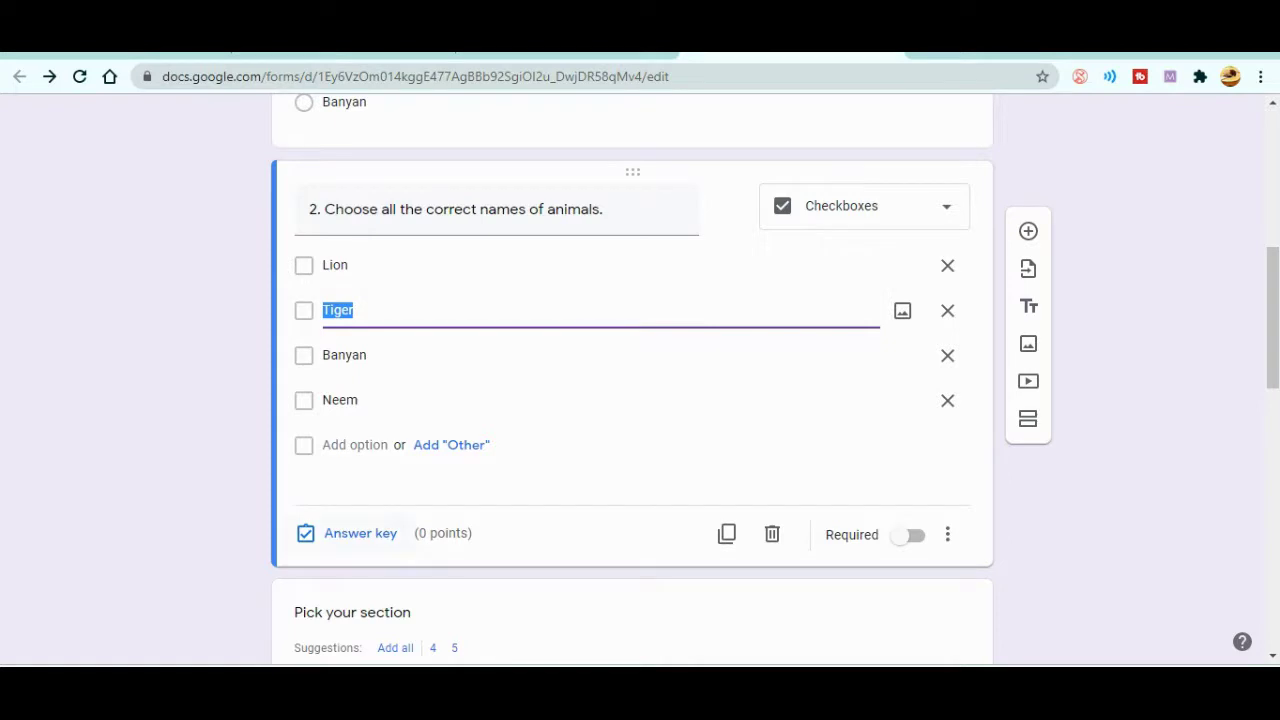
left_click(350, 533)
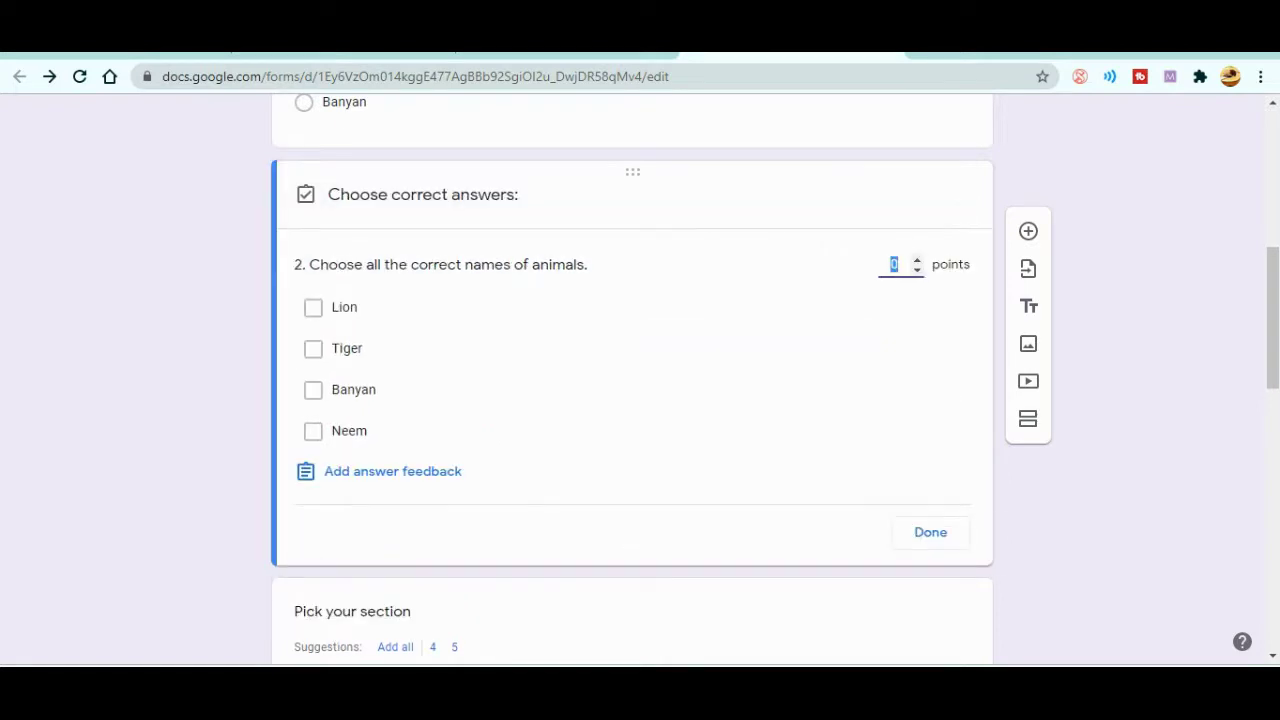
left_click(313, 307)
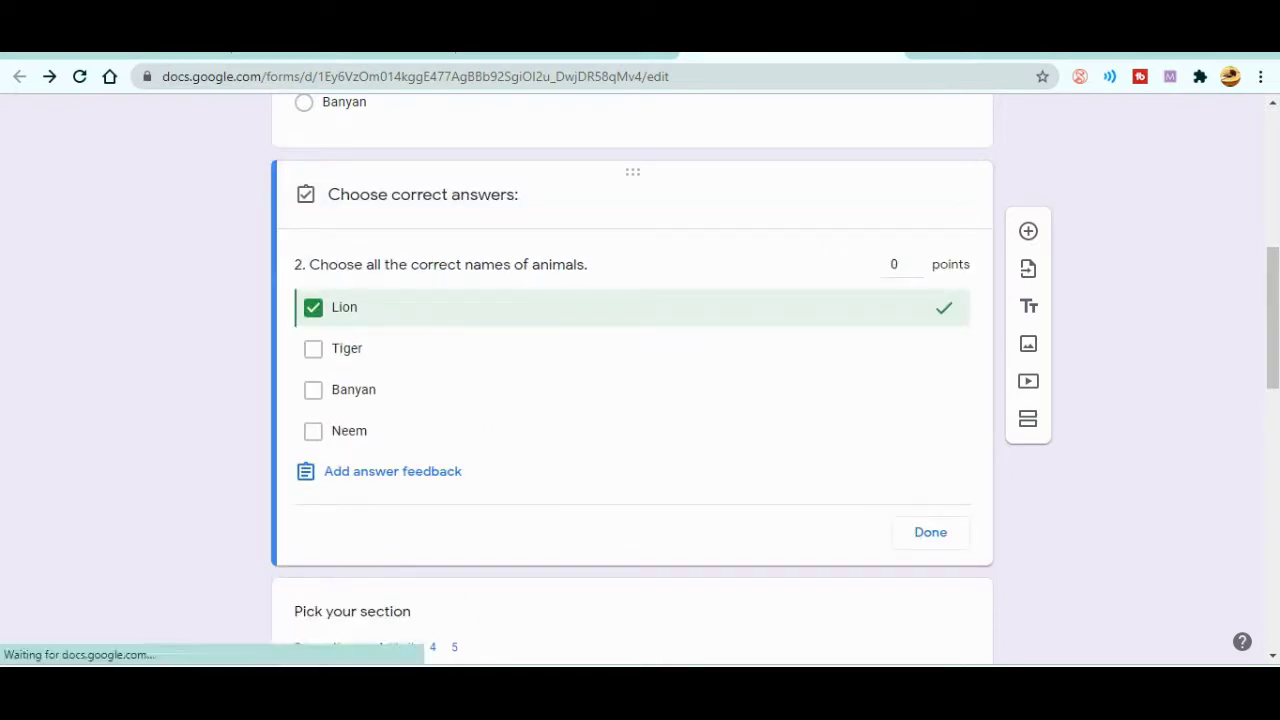
left_click(313, 349)
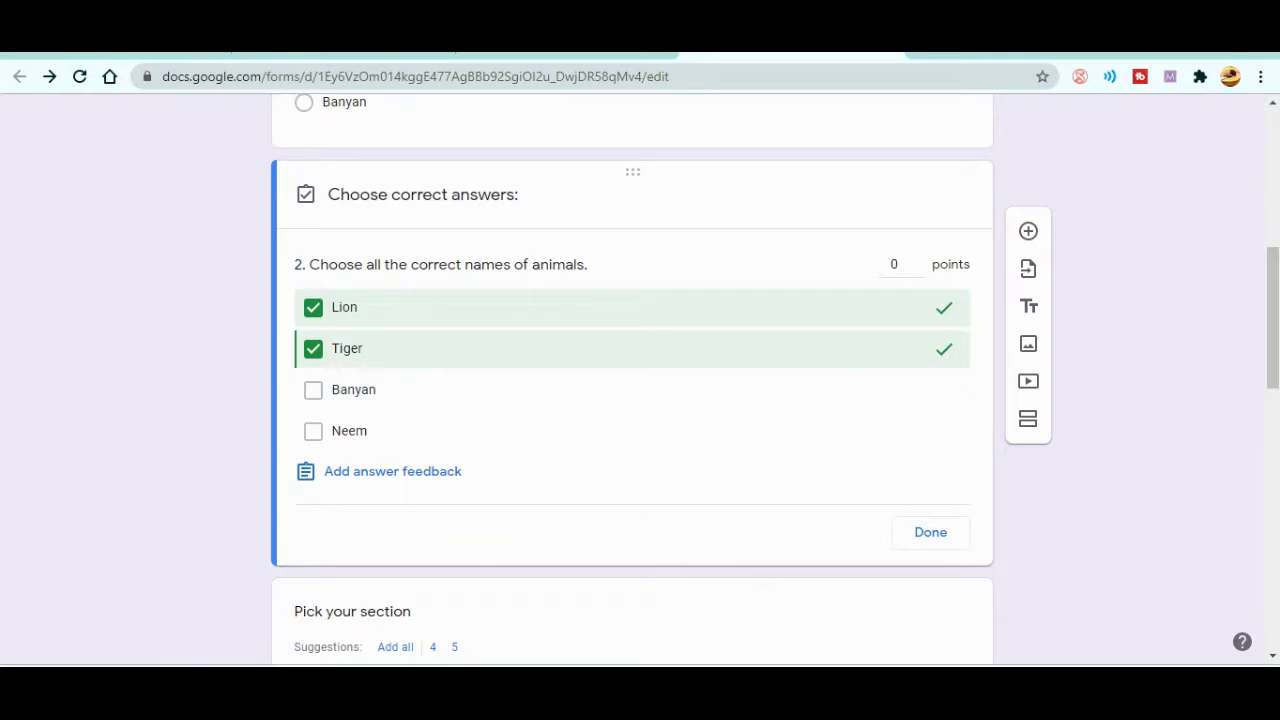
left_click(916, 259)
left_click(916, 259)
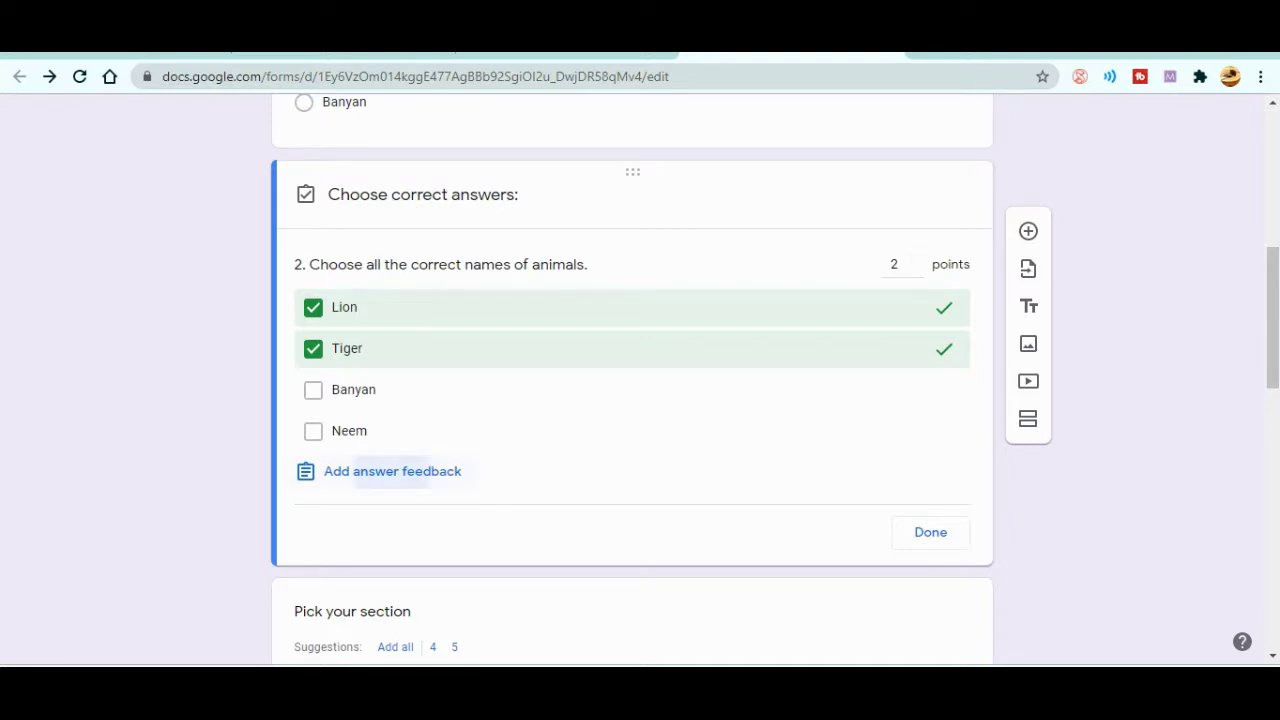
Add the feedback "Lion and Tiger are animals but Bnayan and Neem are plants." for incorrect answers to question 2 and save it
left_click(392, 471)
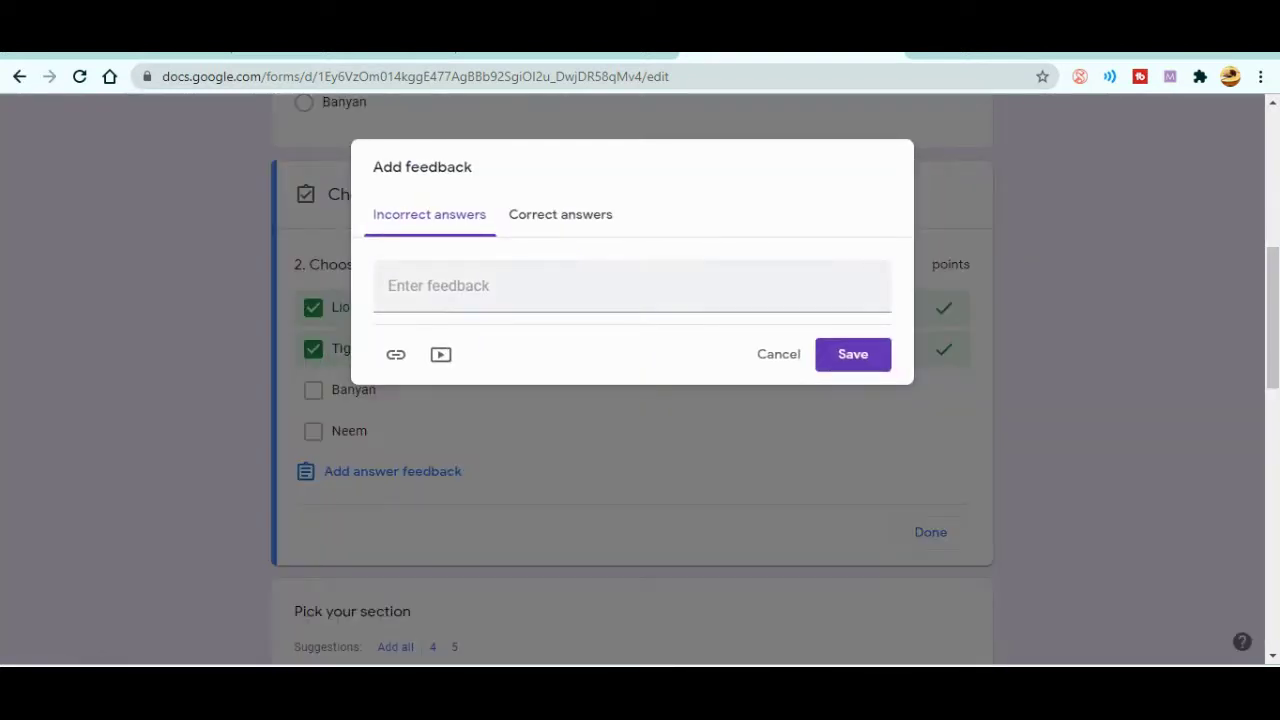
left_click(632, 286)
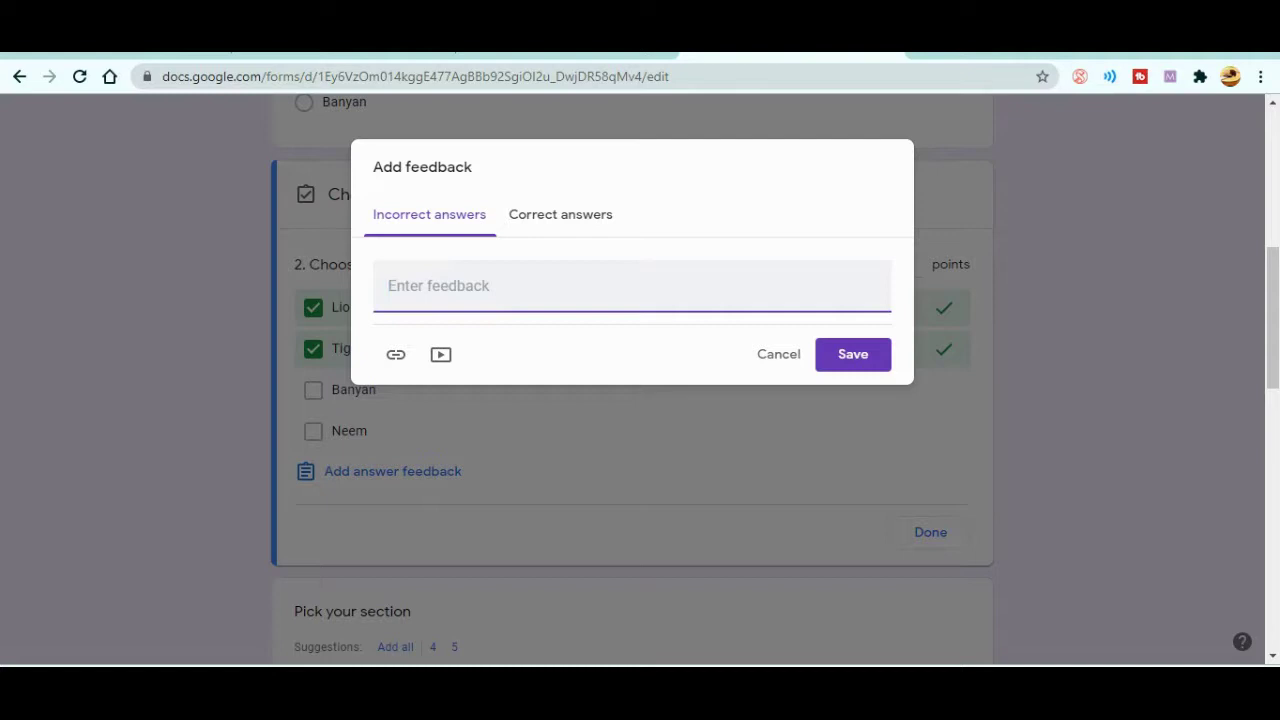
type("Lion and Tiger are animals but Bnayan and Neem ar e plants")
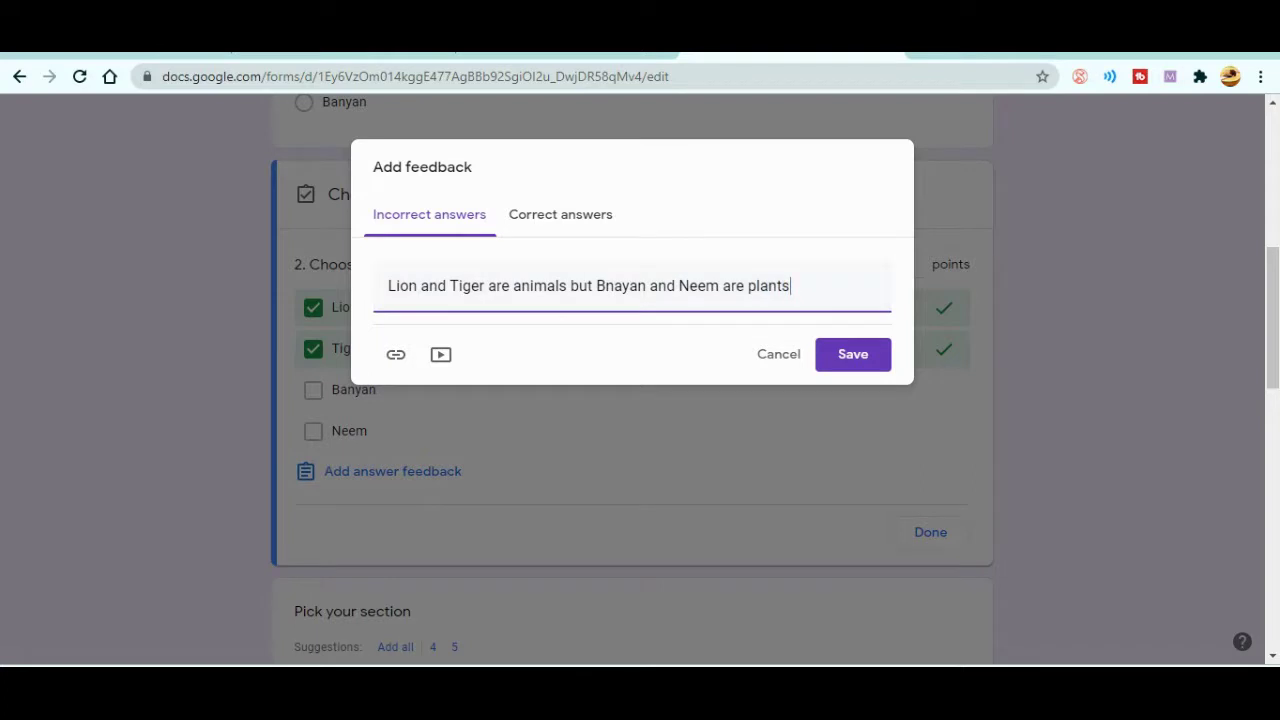
type(".")
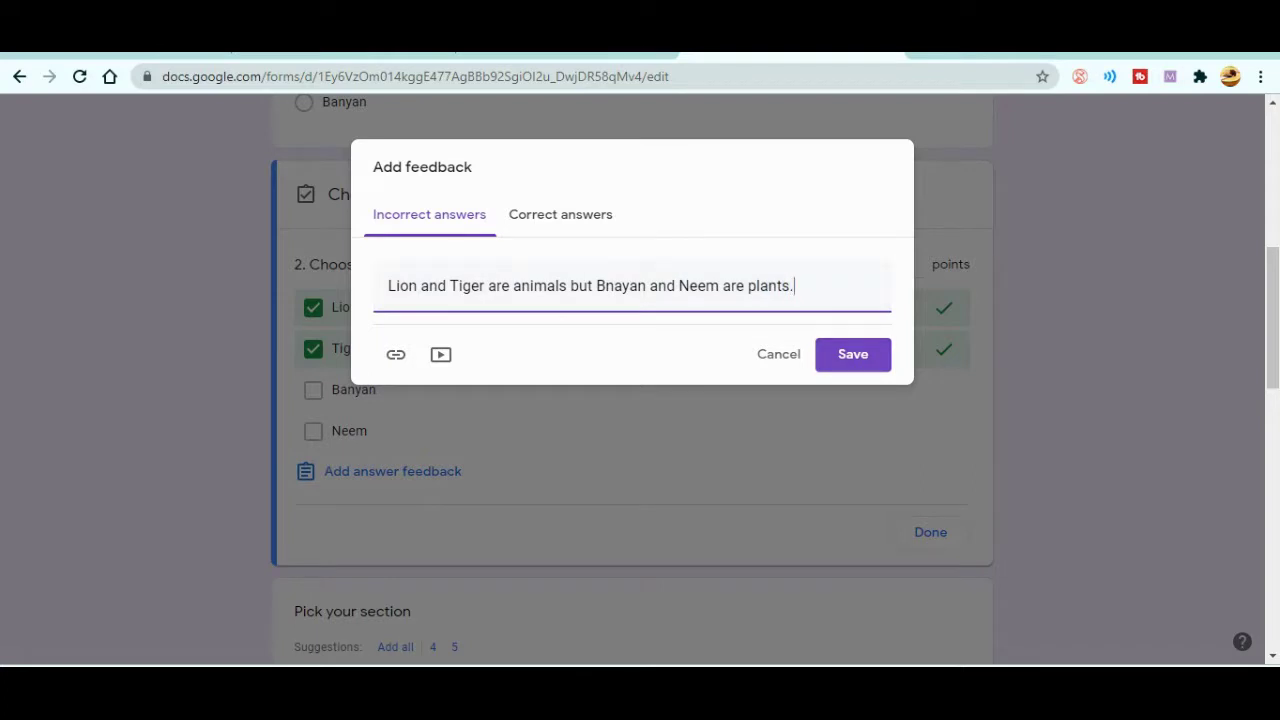
left_click(852, 354)
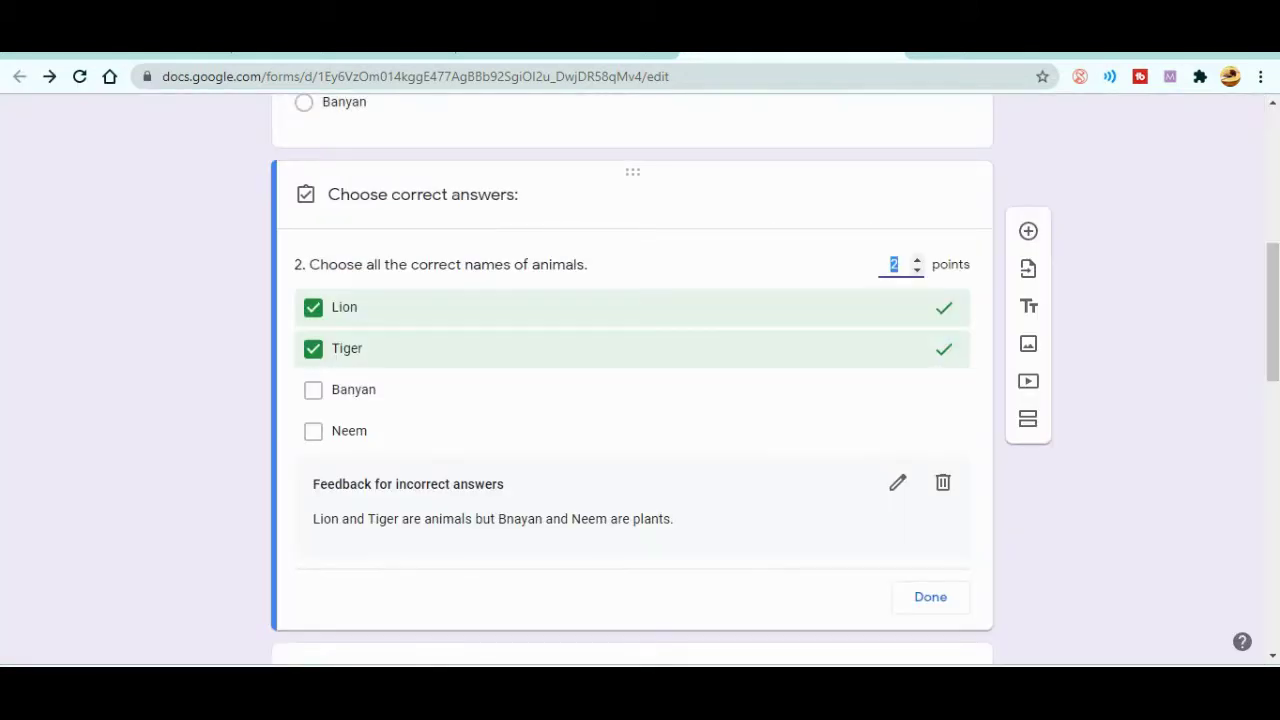
Finish the answer key of question 2 and make the question required
scroll(632, 400, "down", 1)
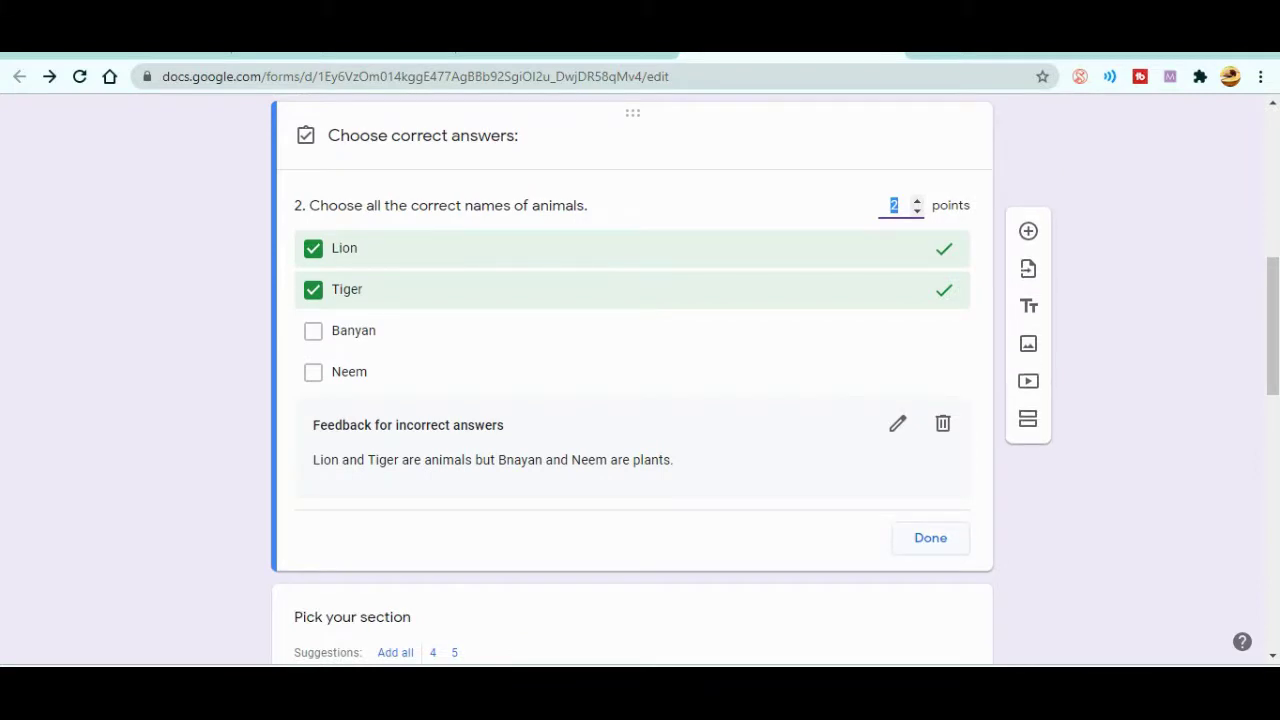
left_click(930, 537)
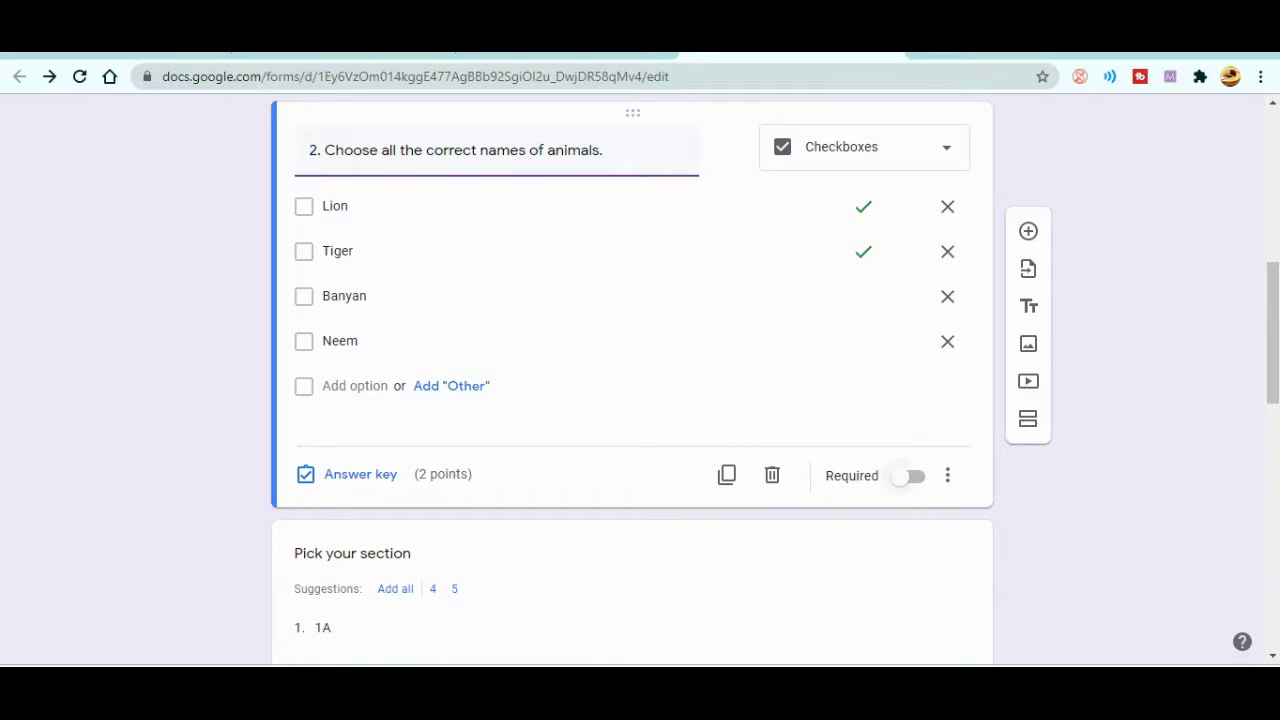
left_click(903, 476)
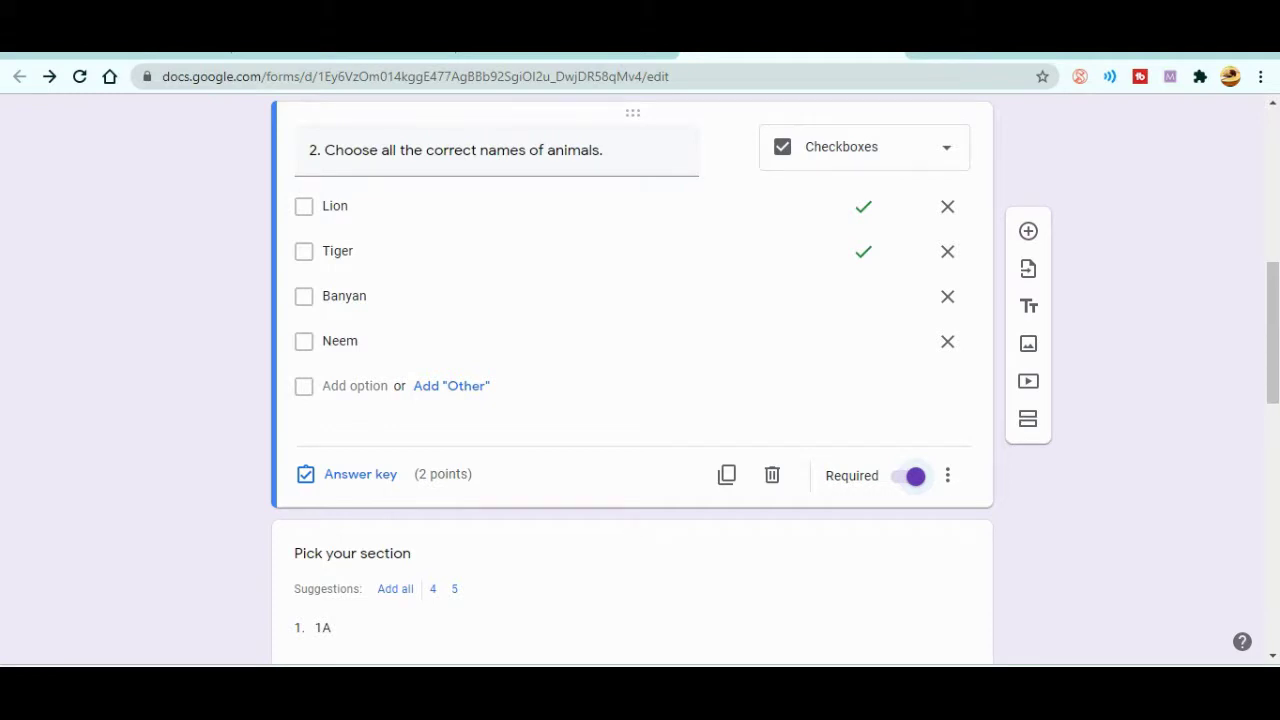
Mark Bed rock as the correct answer for row C of the "Label the given diagram" grid and finish its answer key
scroll(632, 400, "down", 2)
scroll(632, 400, "down", 3)
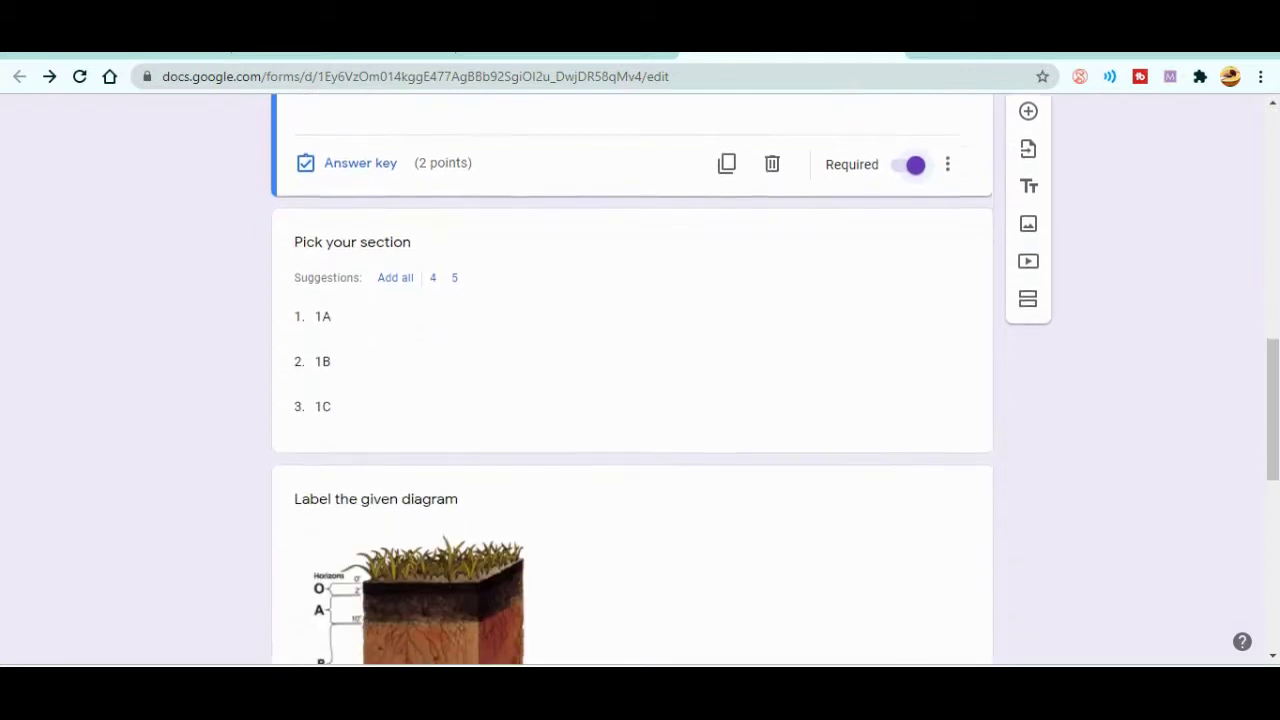
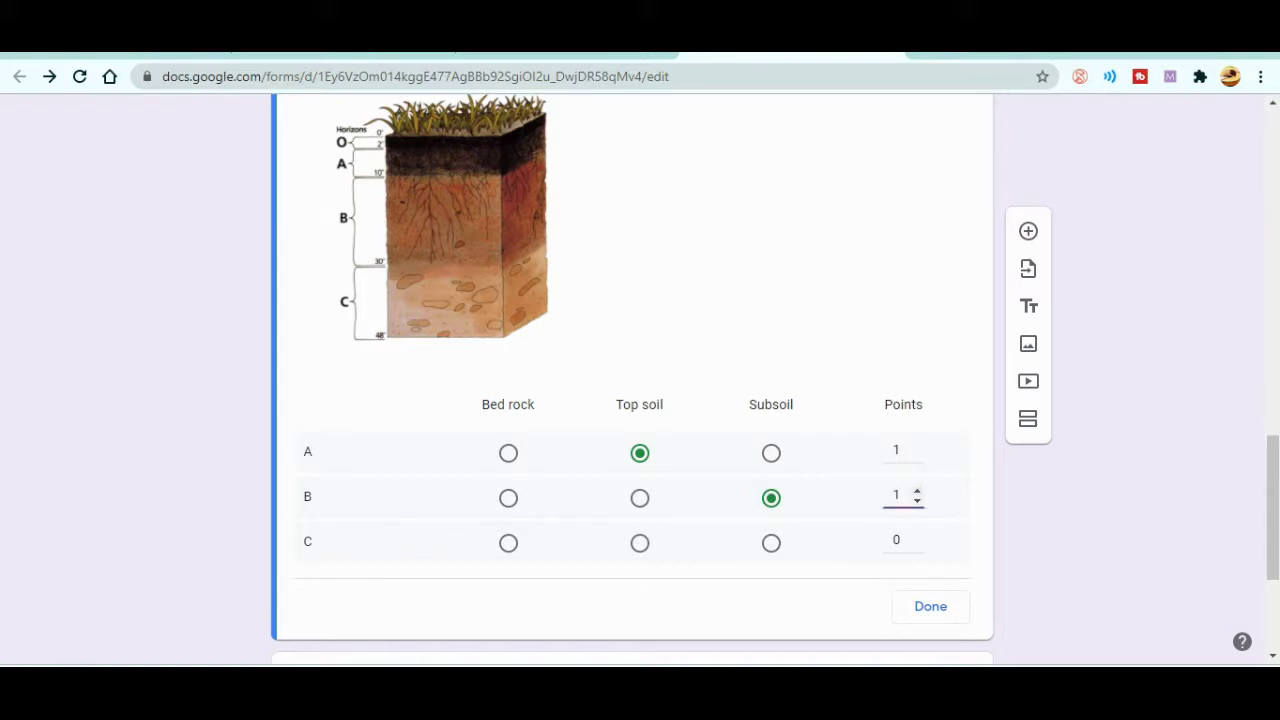
left_click(508, 543)
scroll(632, 378, "down", 2)
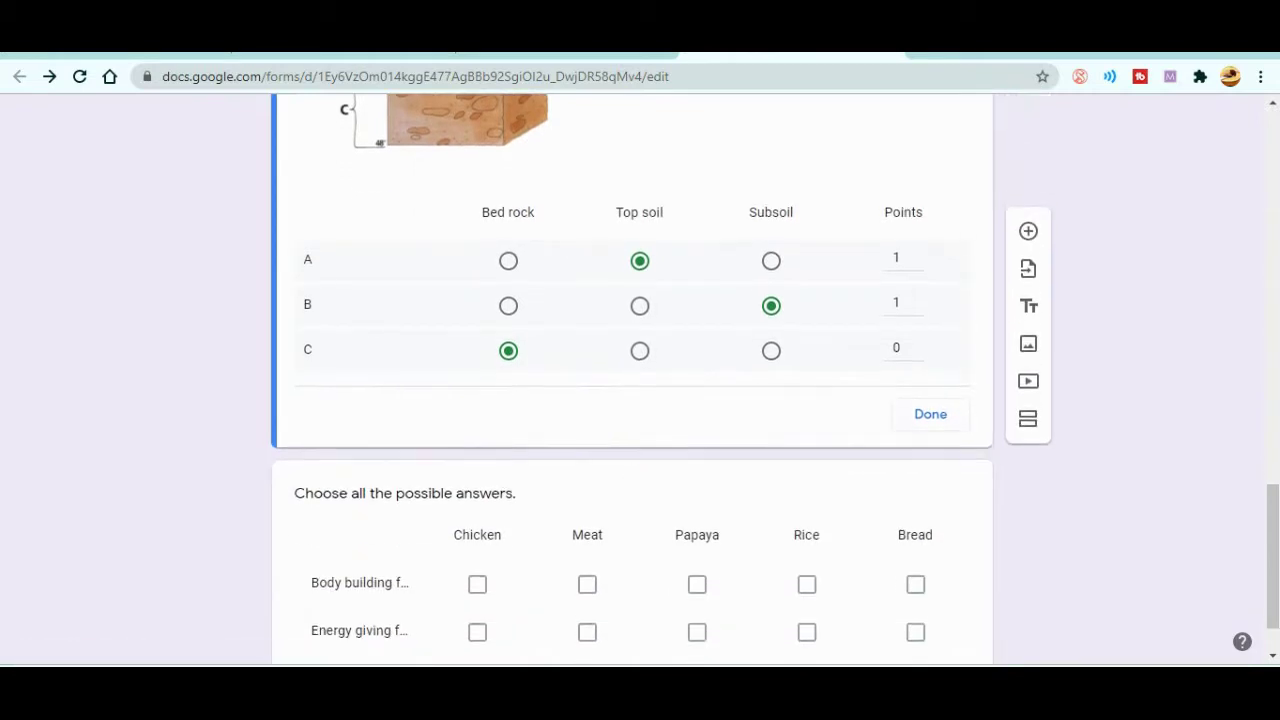
left_click(930, 414)
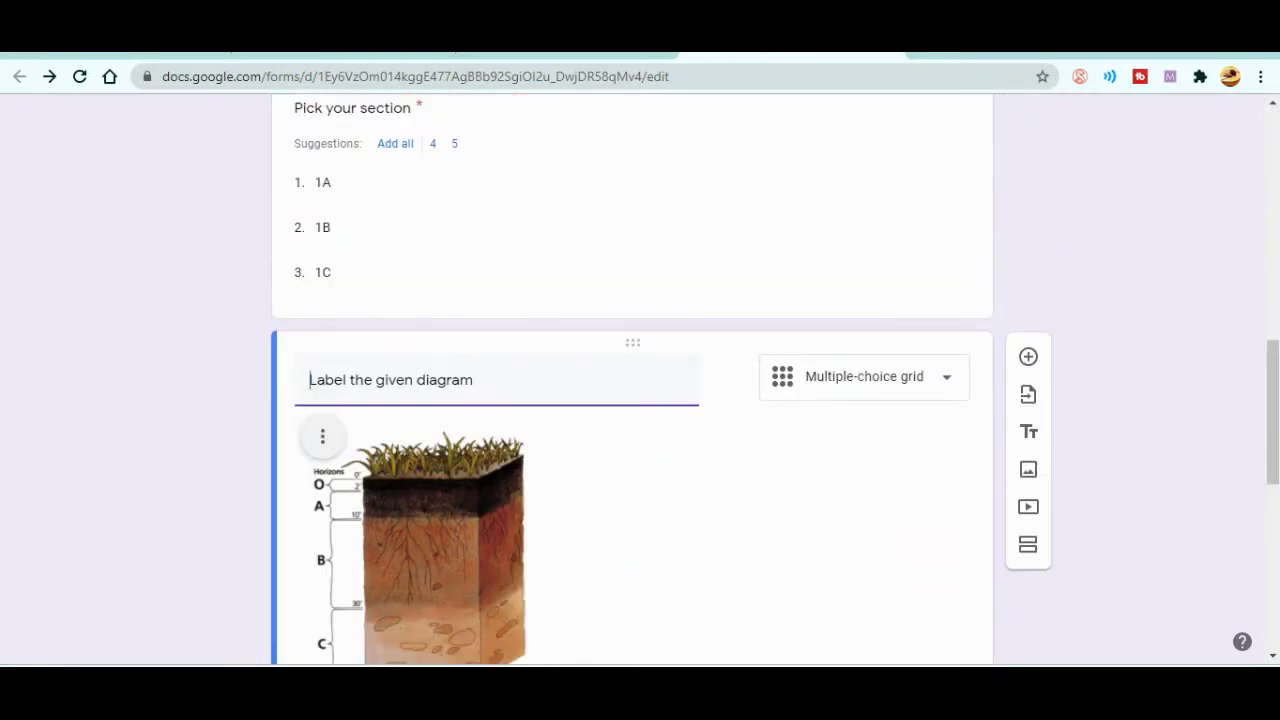
In the answer key of "Choose all the possible answers.", mark Chicken and Meat as correct for Body building foods, worth 2 points
scroll(632, 540, "down", 6)
scroll(632, 400, "down", 2)
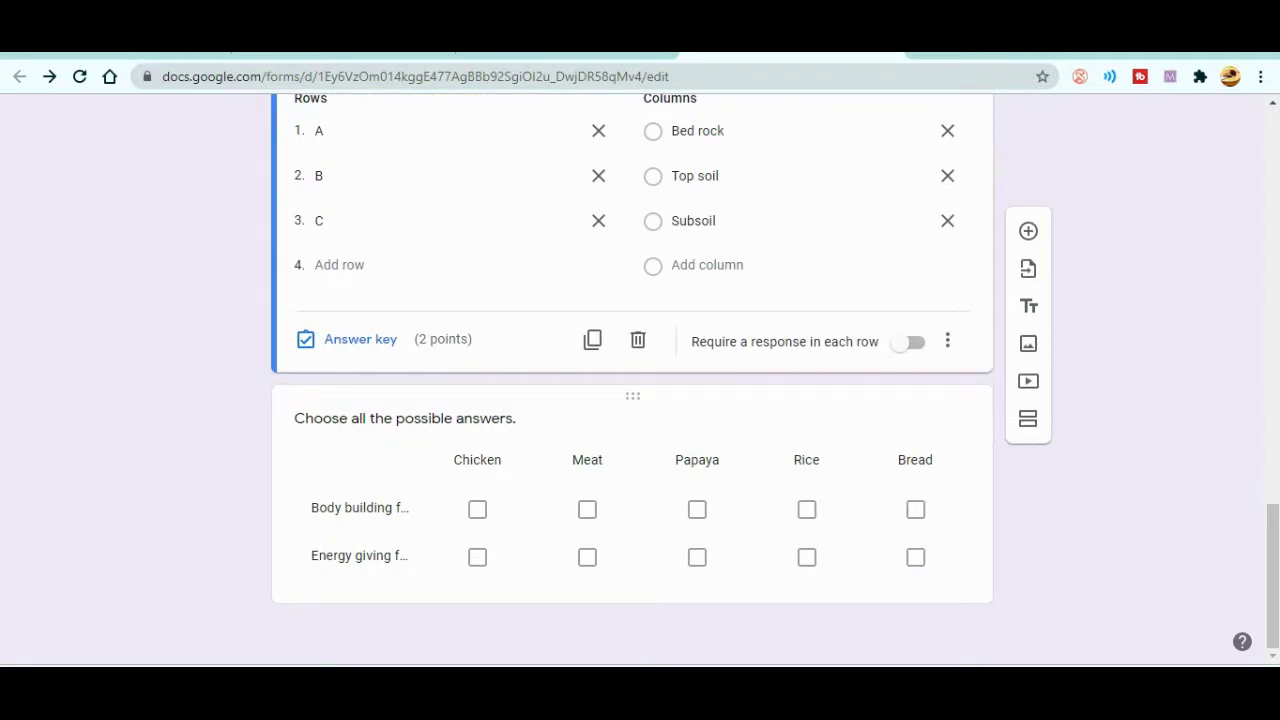
left_click(760, 456)
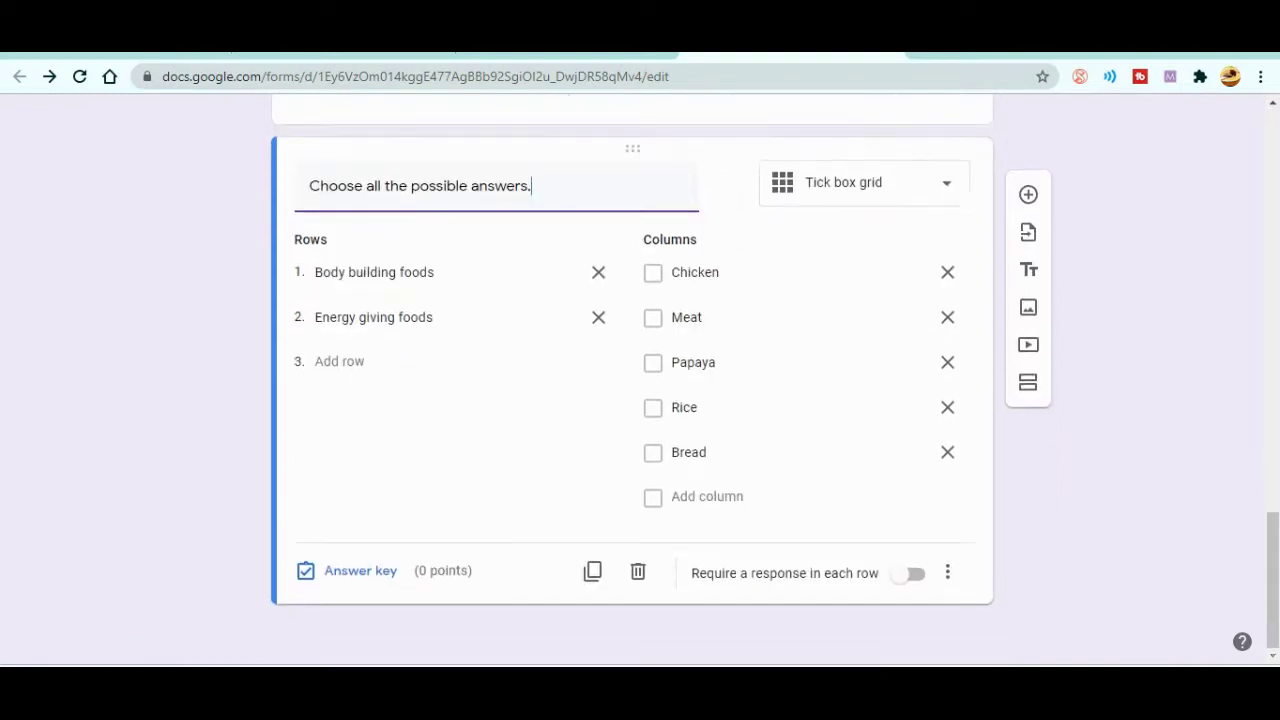
left_click(350, 571)
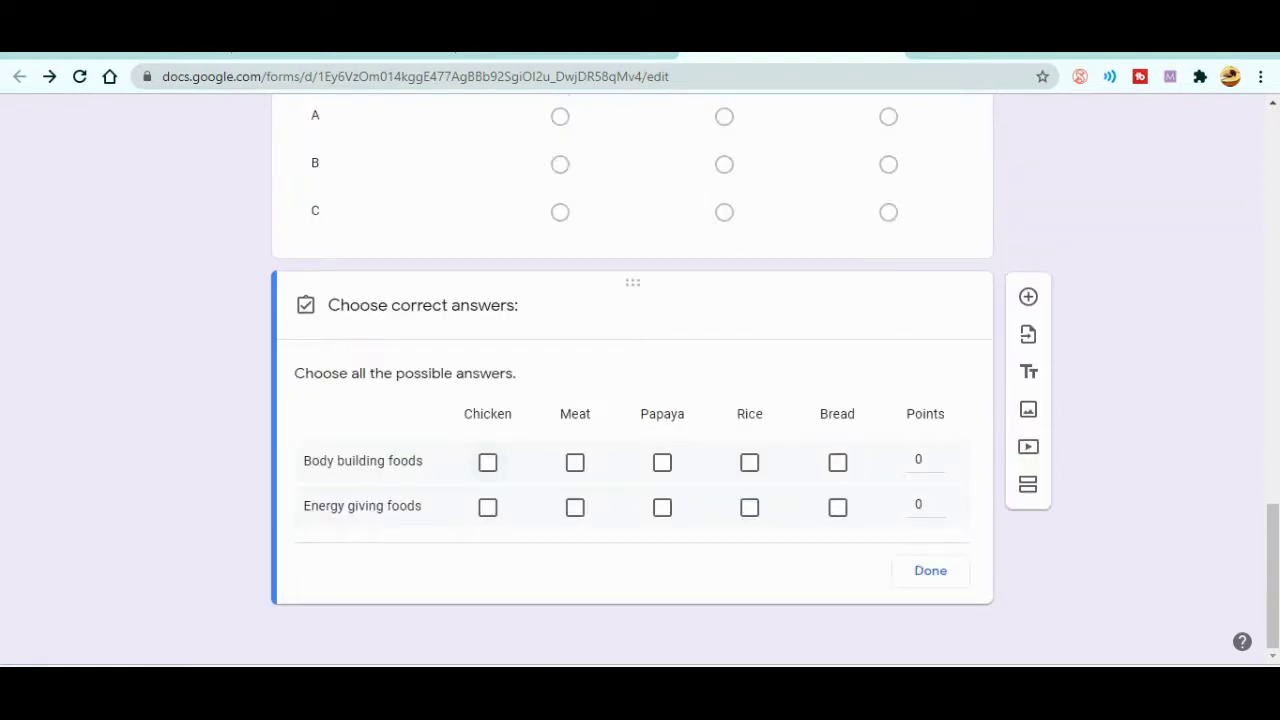
left_click(487, 462)
left_click(575, 462)
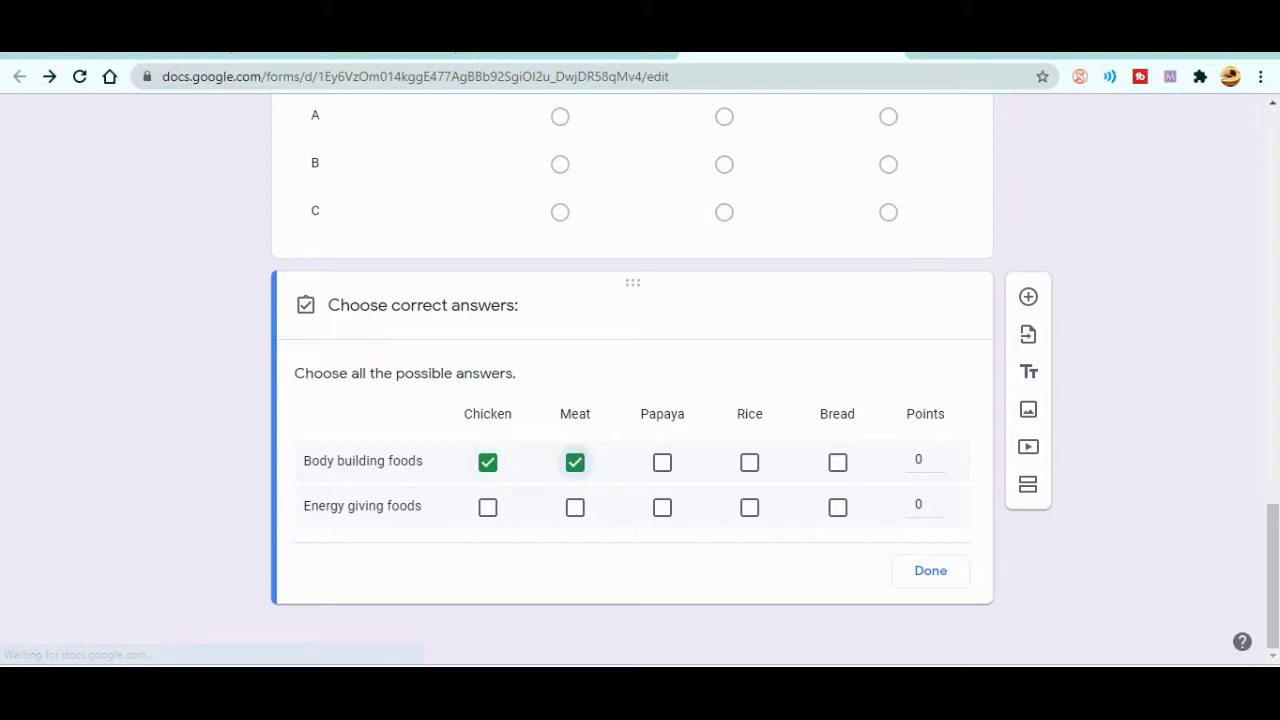
left_click(938, 455)
left_click(938, 455)
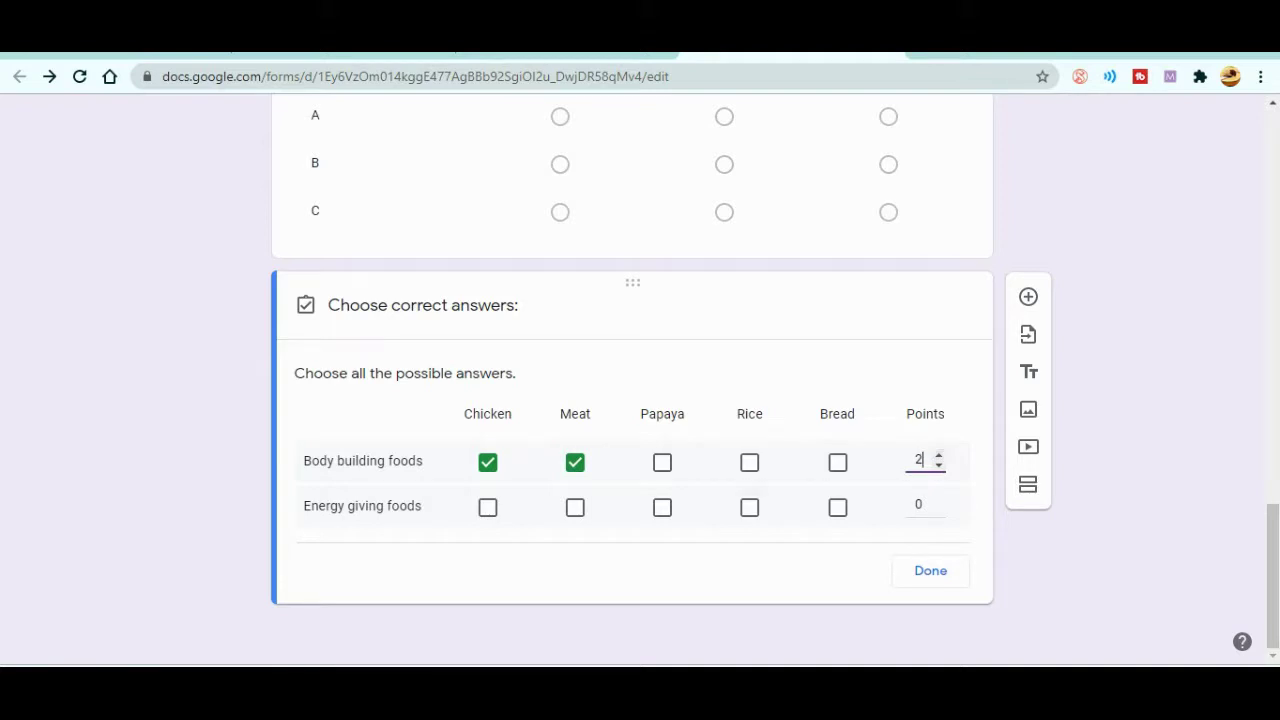
Mark Rice and Bread as correct for Energy giving foods, worth 2 points, and finish the answer key
left_click(749, 507)
left_click(837, 507)
left_click(938, 499)
left_click(938, 499)
left_click(930, 570)
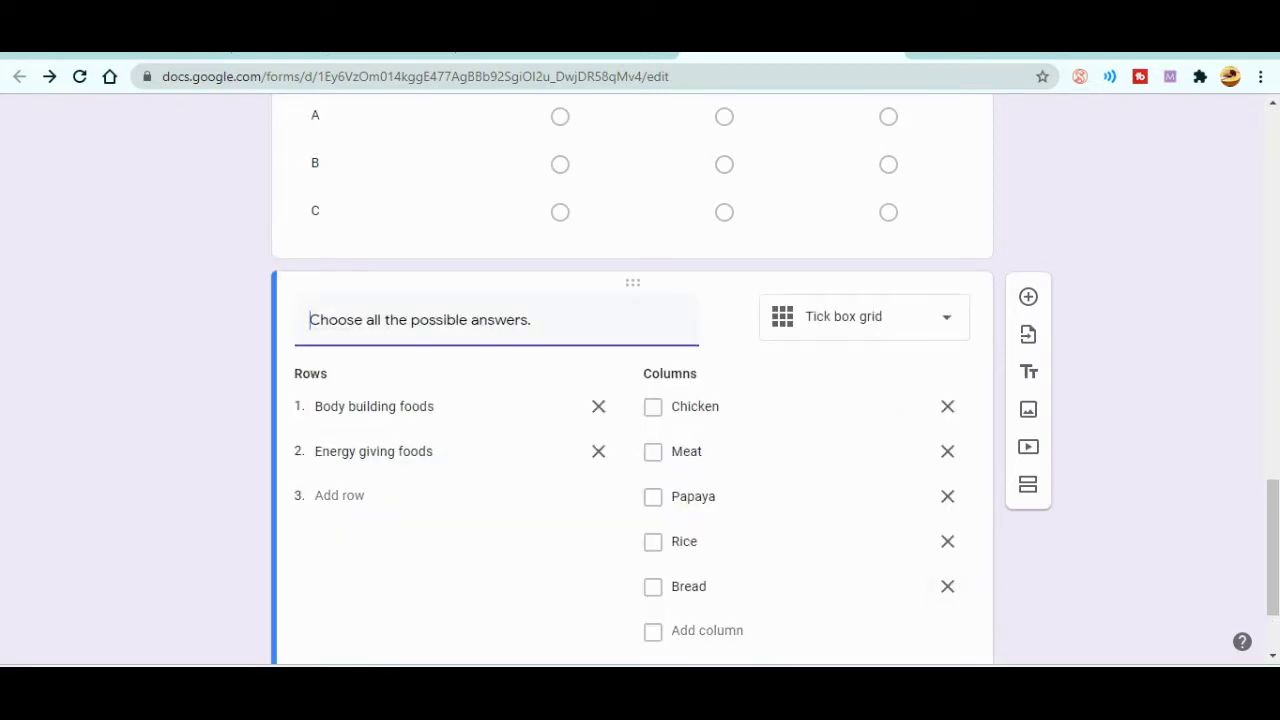
Review the whole form from the title to the last question, checking the questions, required marks and total points
left_click_drag(1272, 547, 1272, 177)
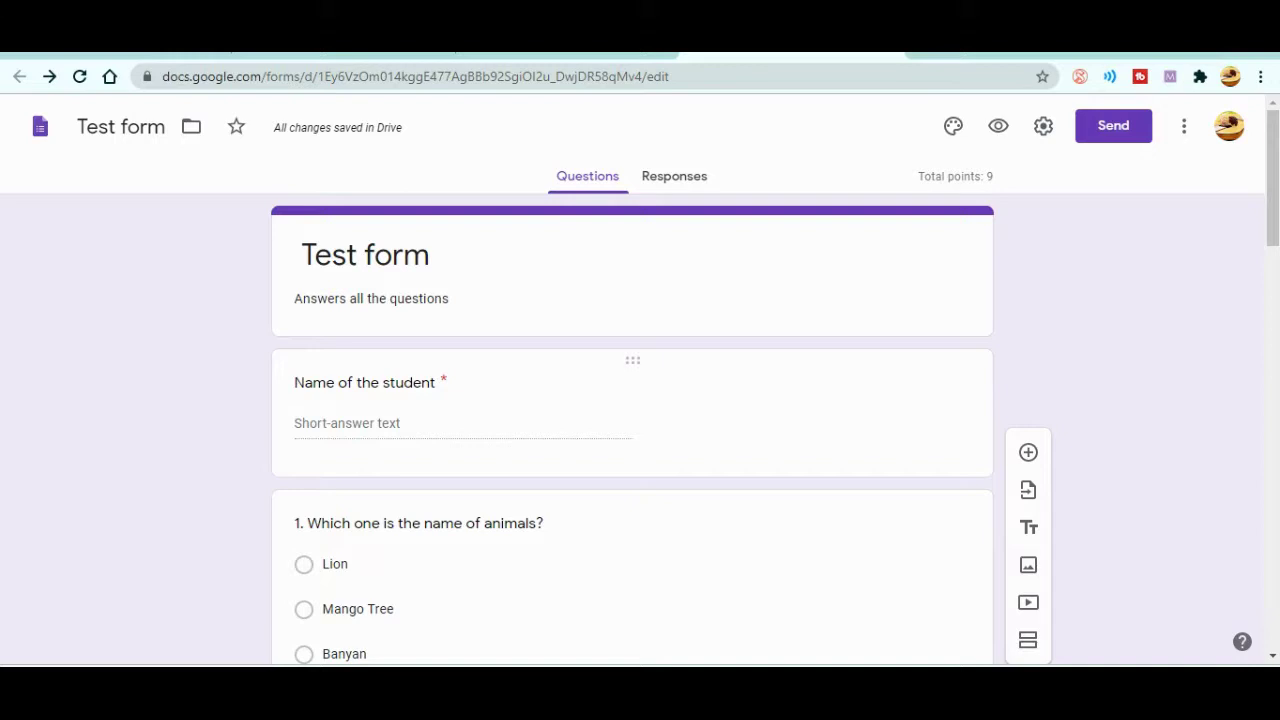
scroll(632, 410, "down", 1)
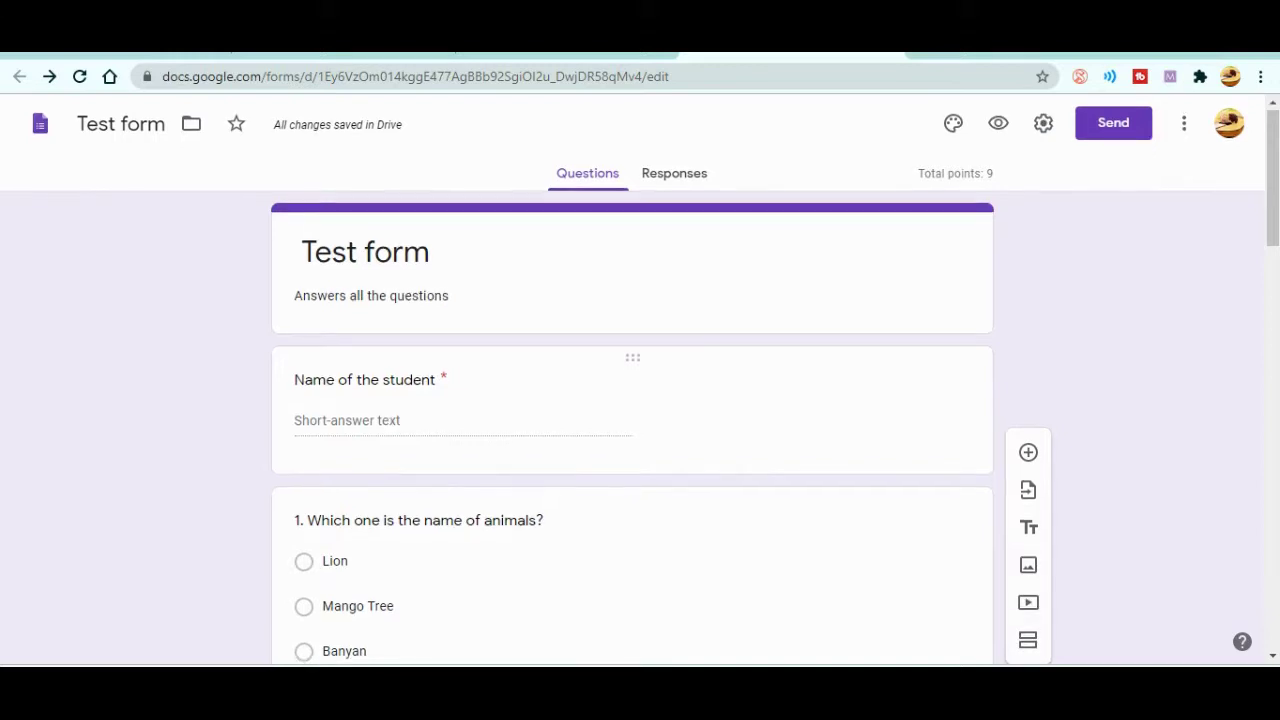
scroll(632, 400, "down", 3)
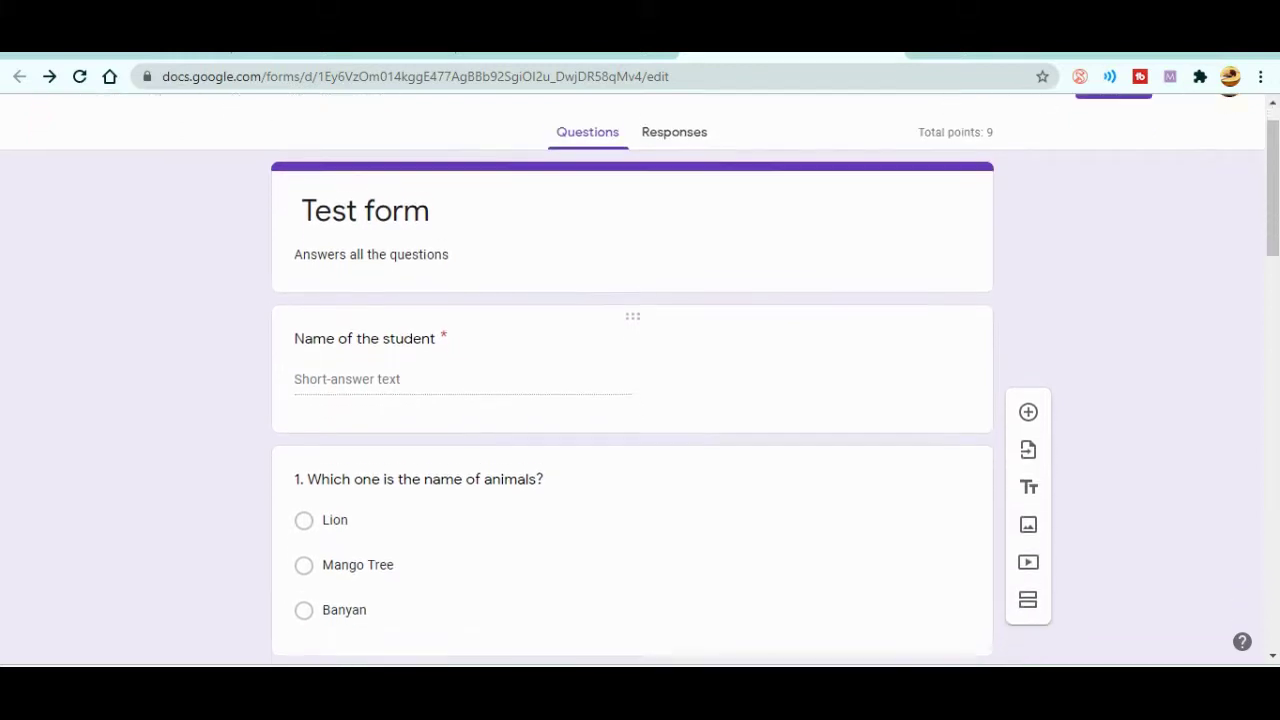
scroll(632, 380, "down", 4)
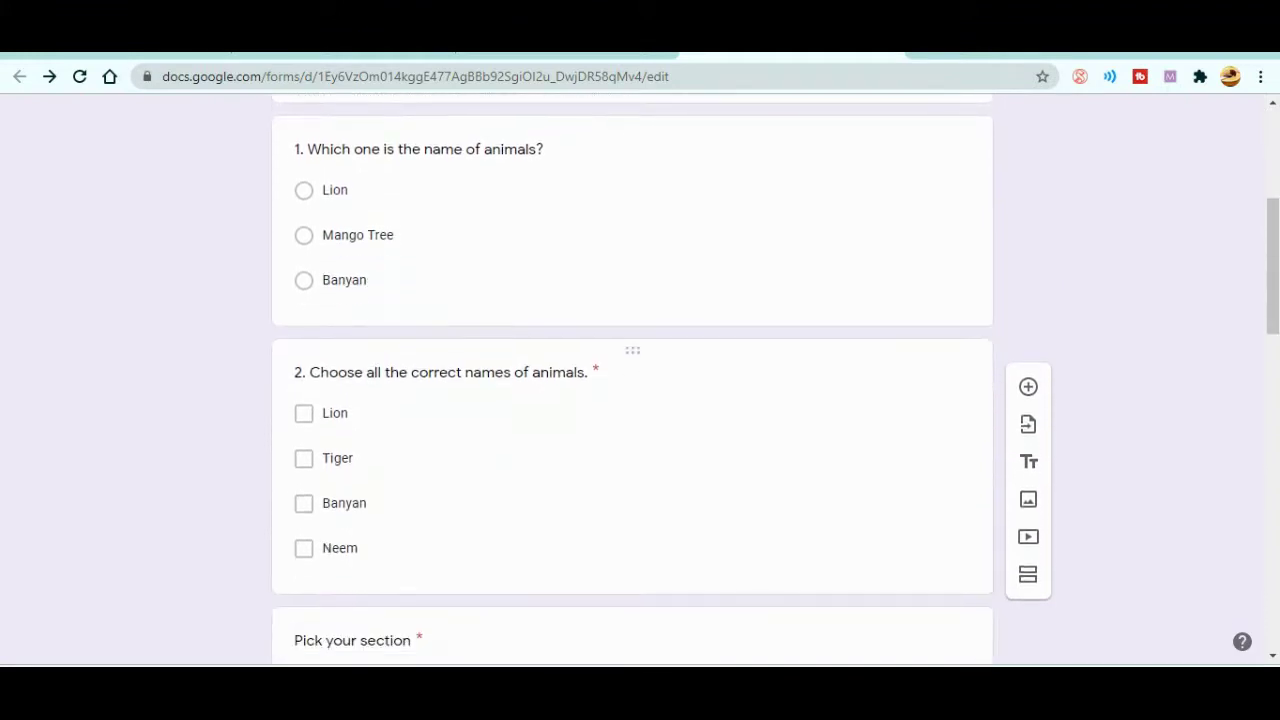
scroll(632, 400, "down", 4)
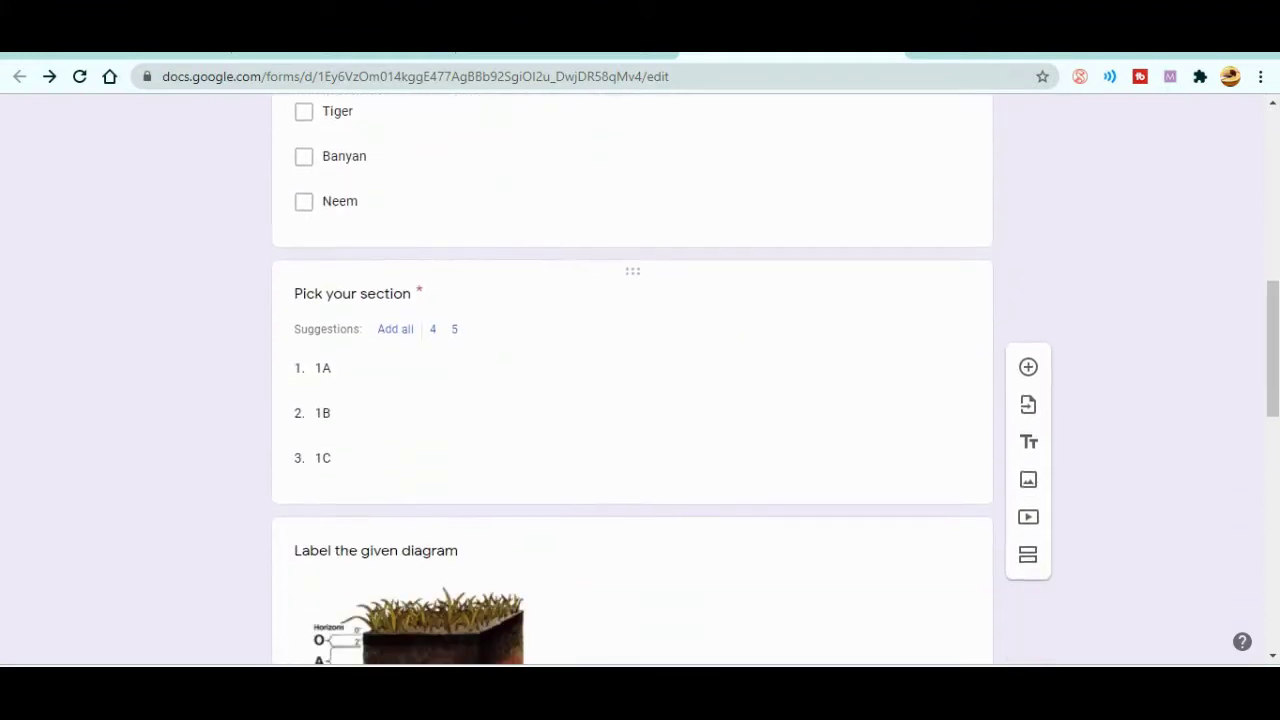
scroll(632, 400, "down", 5)
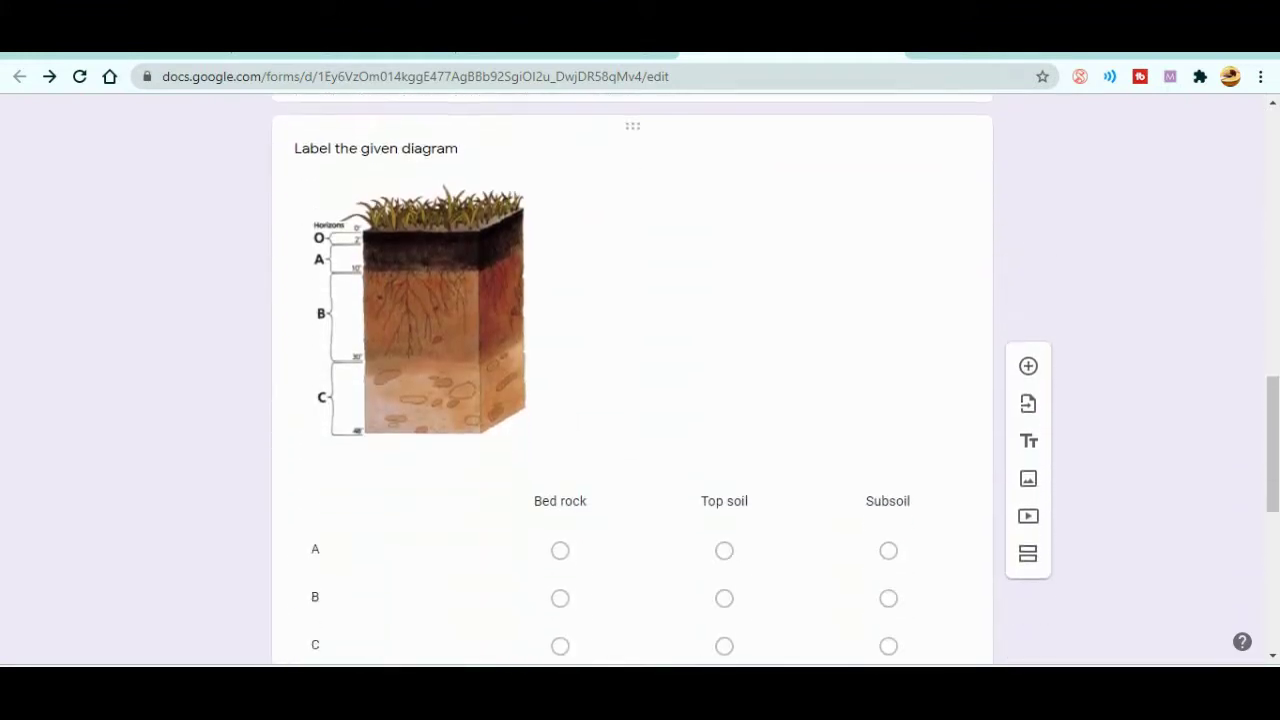
scroll(632, 380, "down", 4)
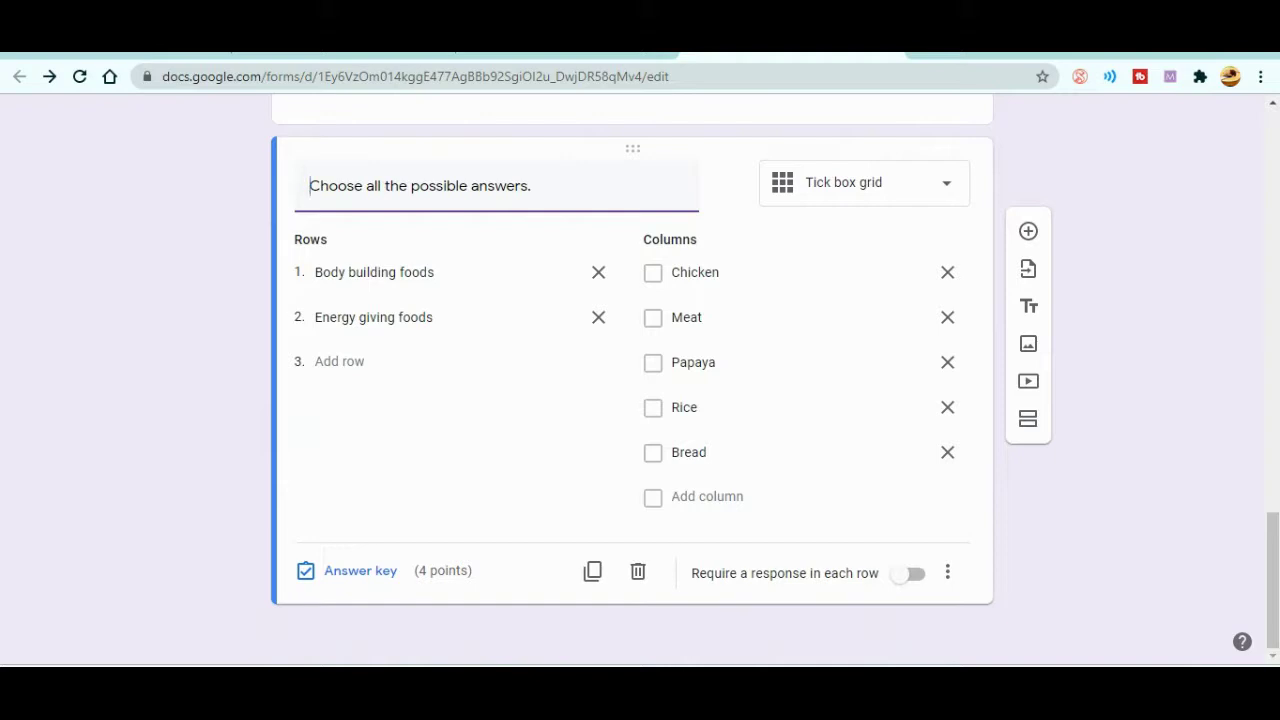
scroll(632, 400, "up", 15)
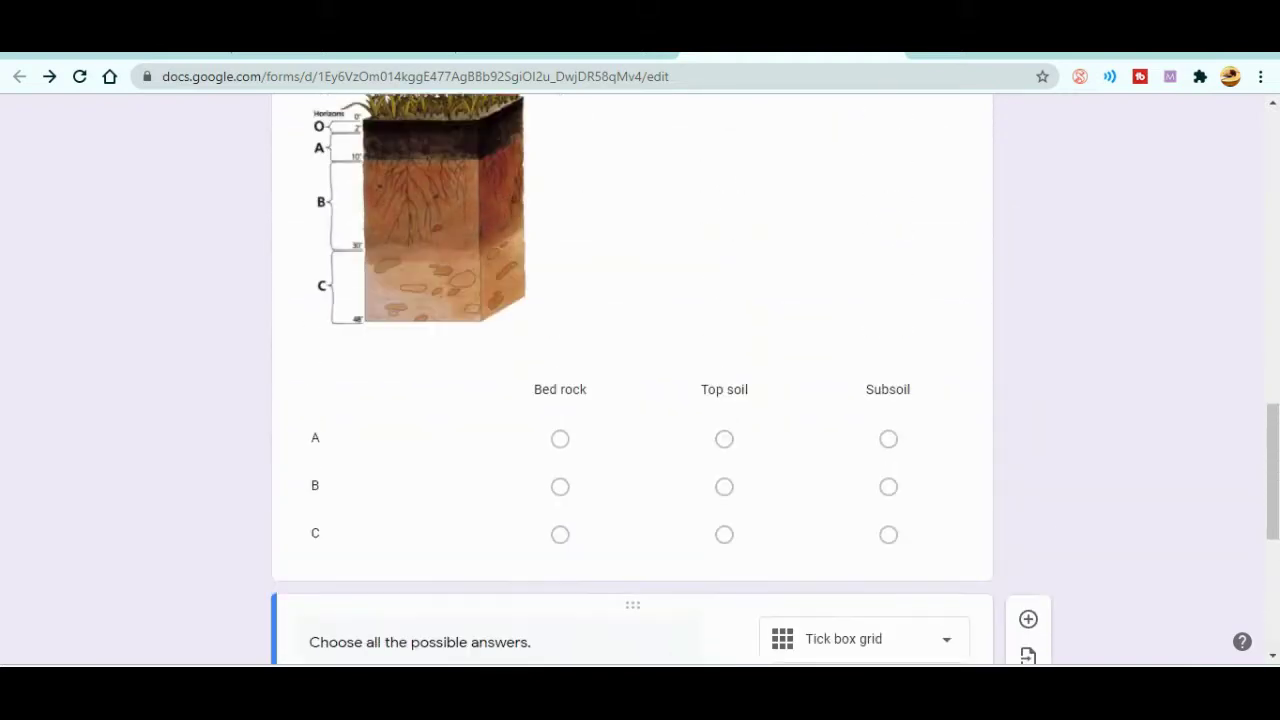
scroll(632, 400, "up", 6)
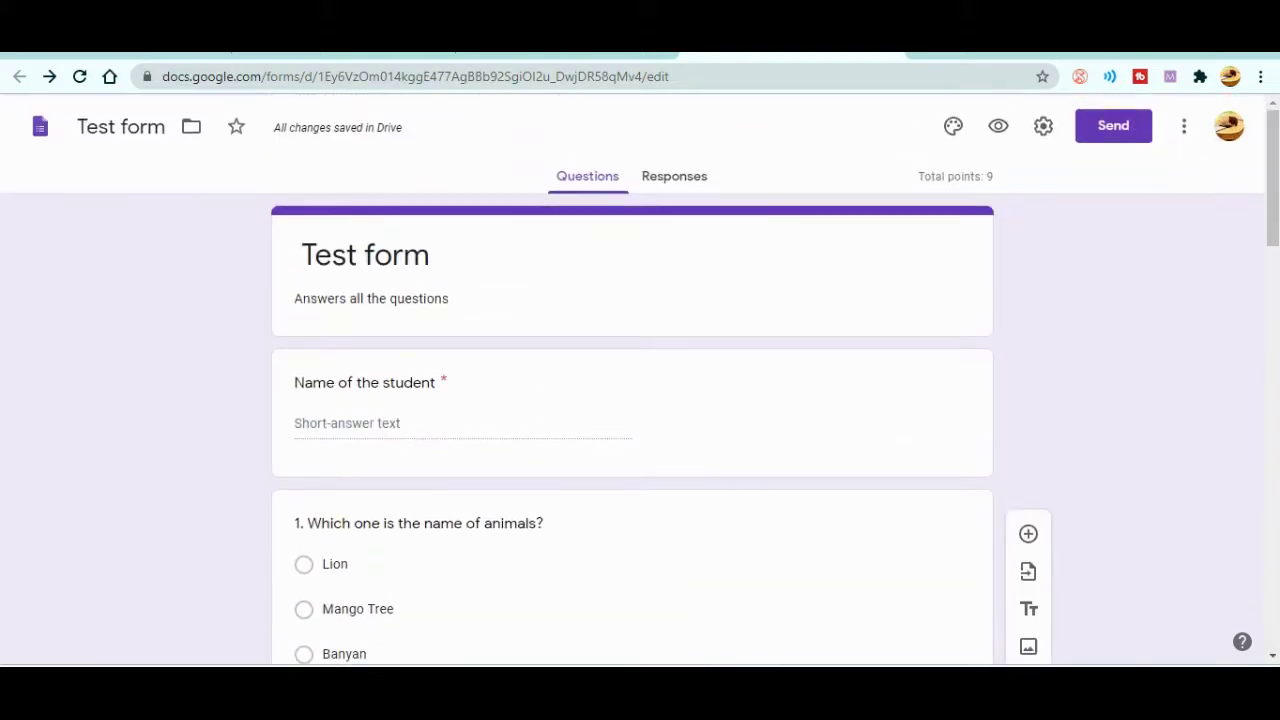
scroll(632, 400, "down", 1)
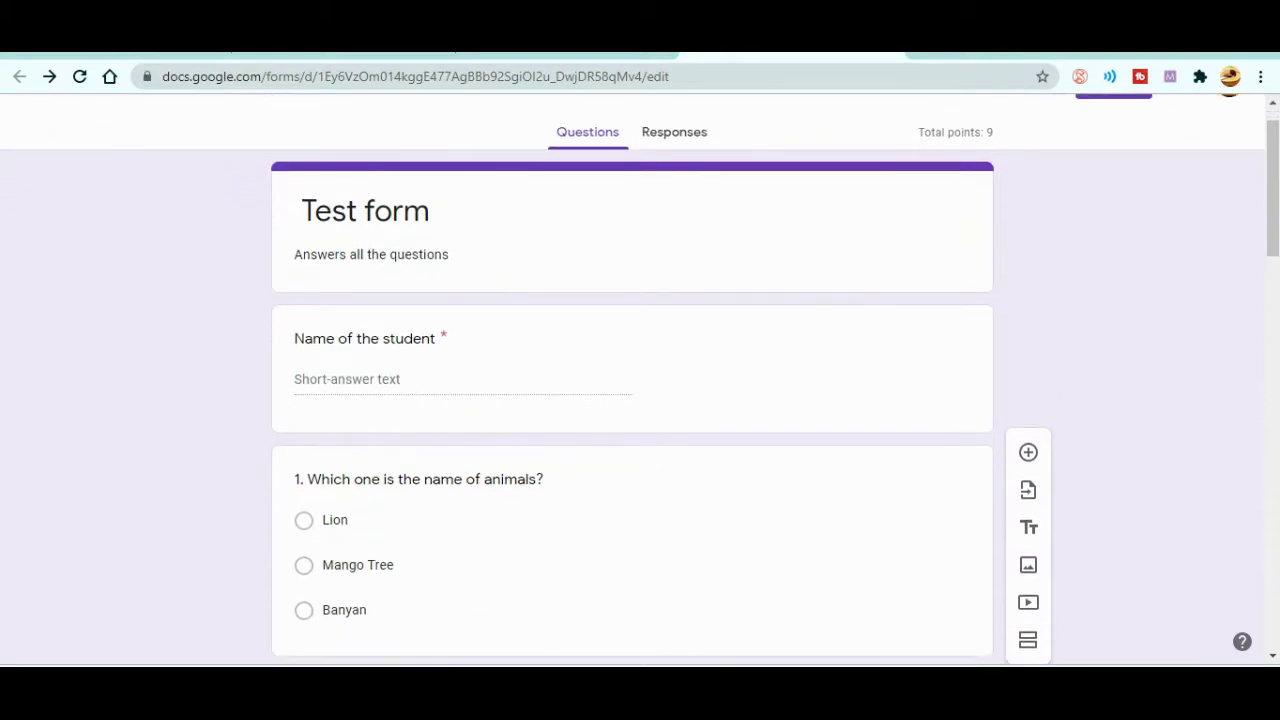
scroll(632, 400, "up", 1)
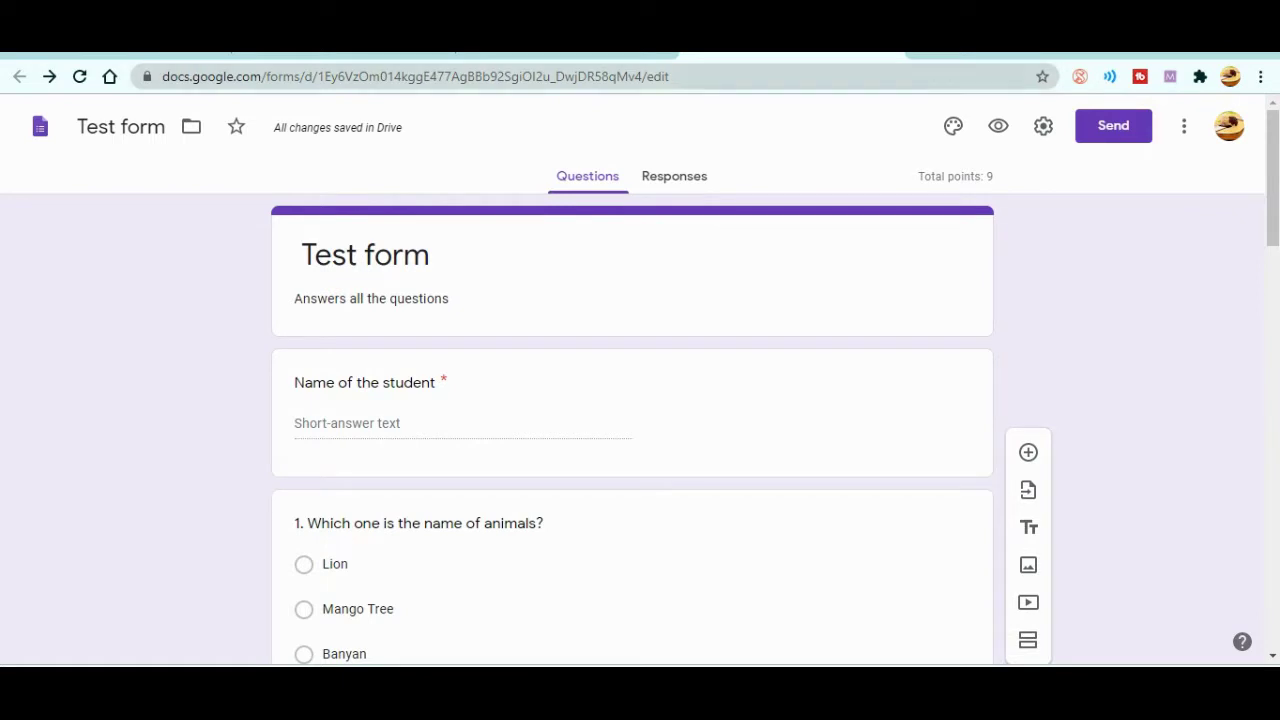
left_click(415, 76)
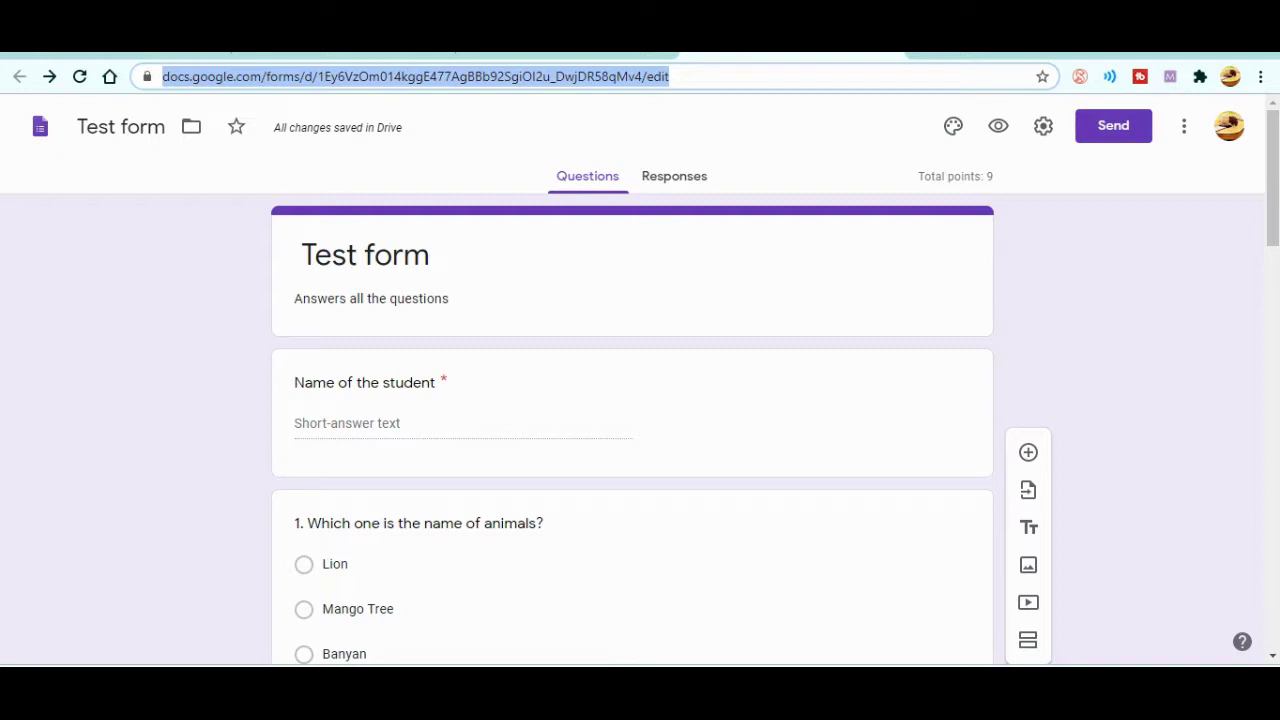
key("Escape")
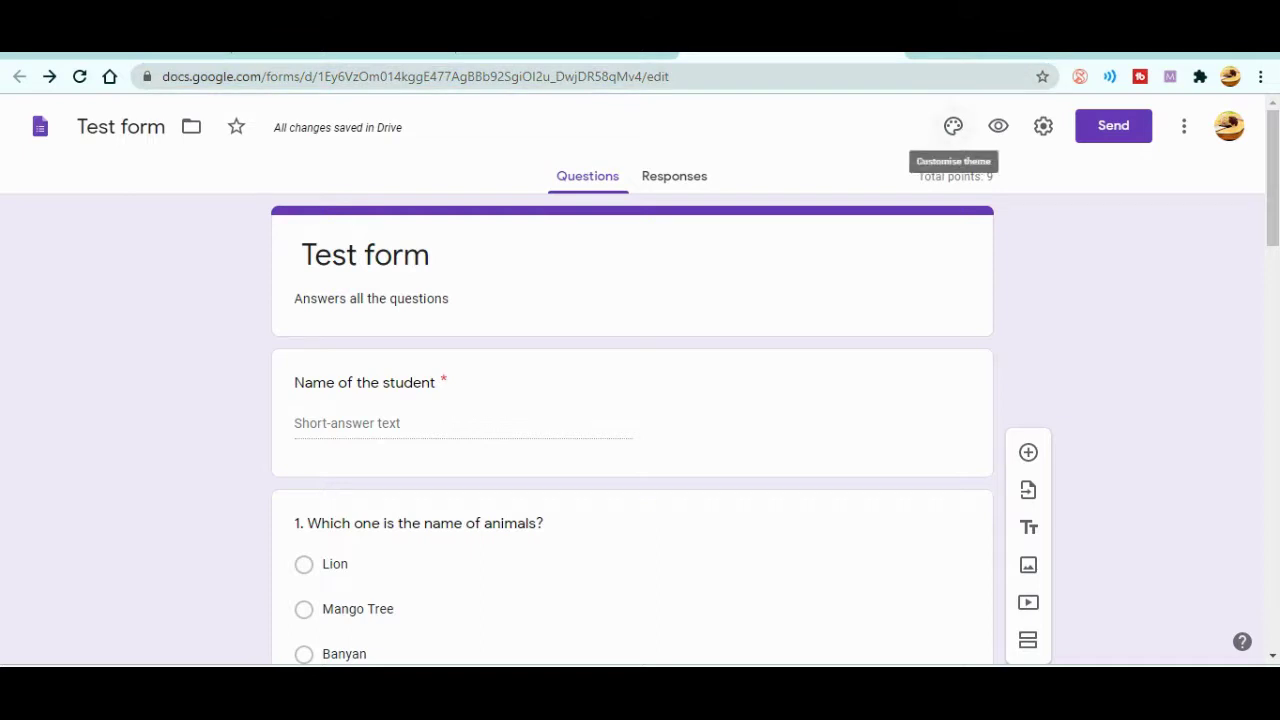
Change the form's theme colour to orange in the theme options
left_click(953, 126)
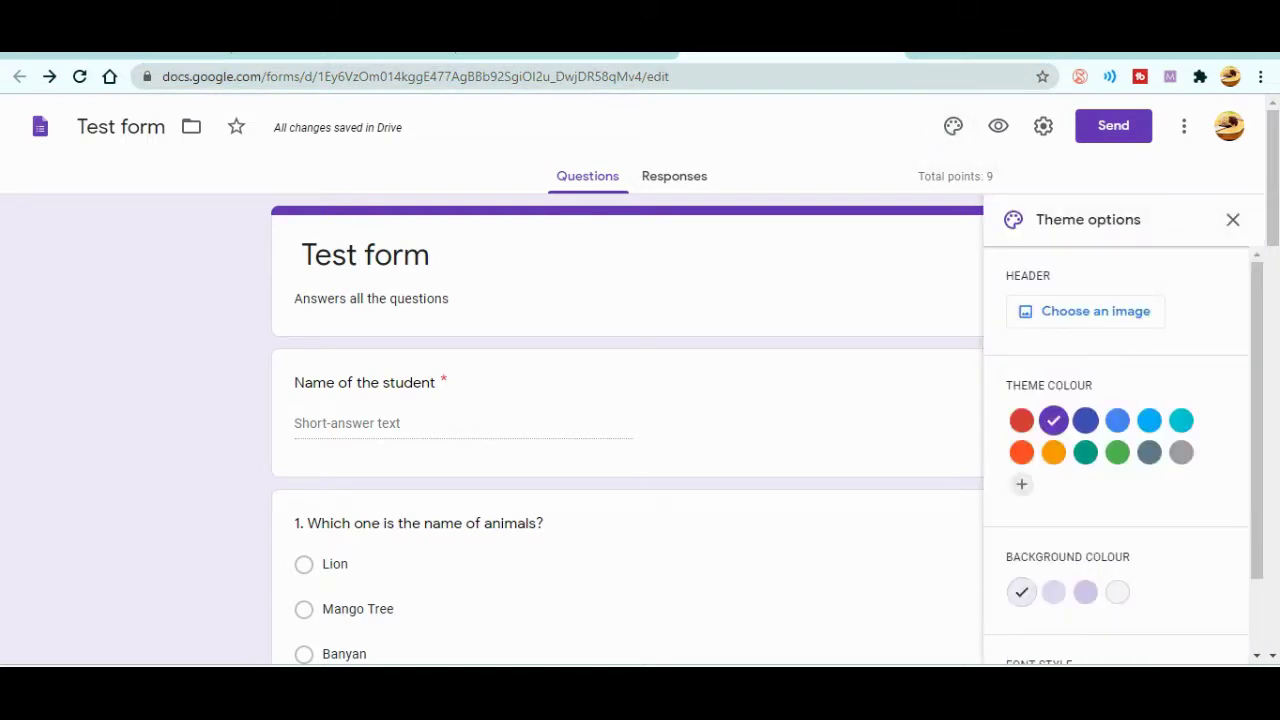
left_click(1085, 420)
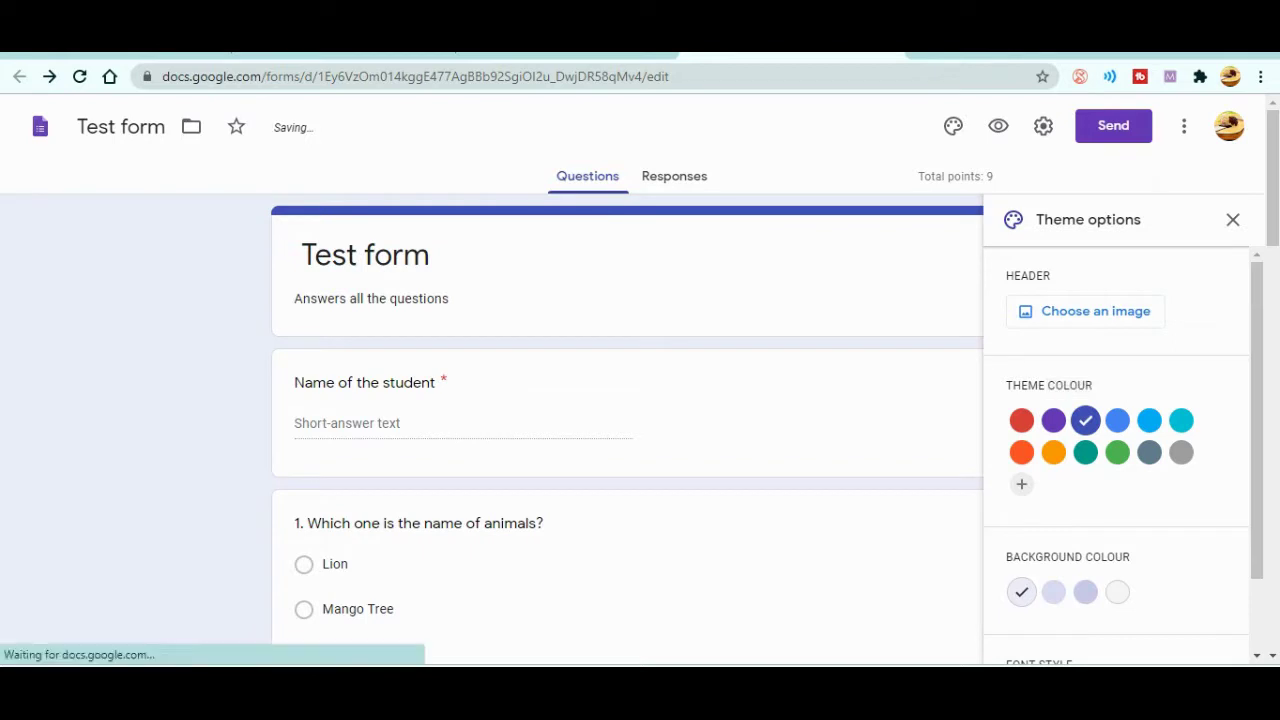
left_click(1053, 452)
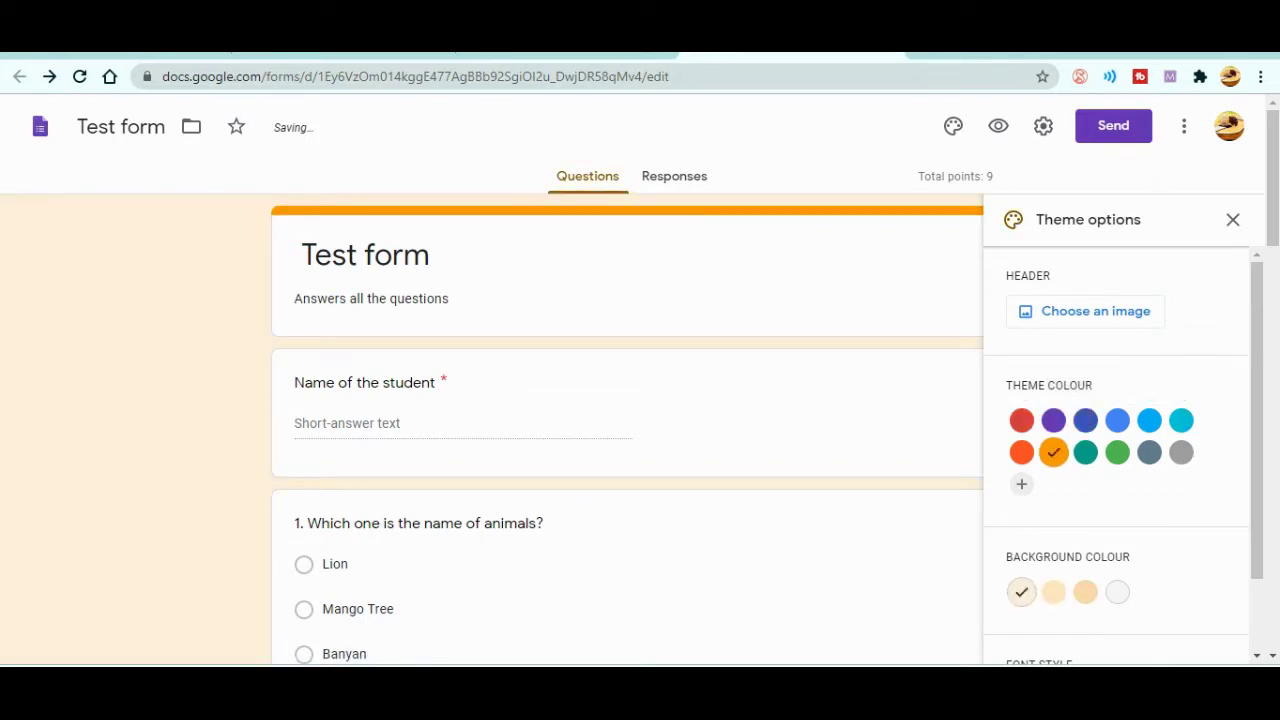
Insert the open book with heart-shaped pages from the Work and School themes as the form's header image
left_click(1095, 311)
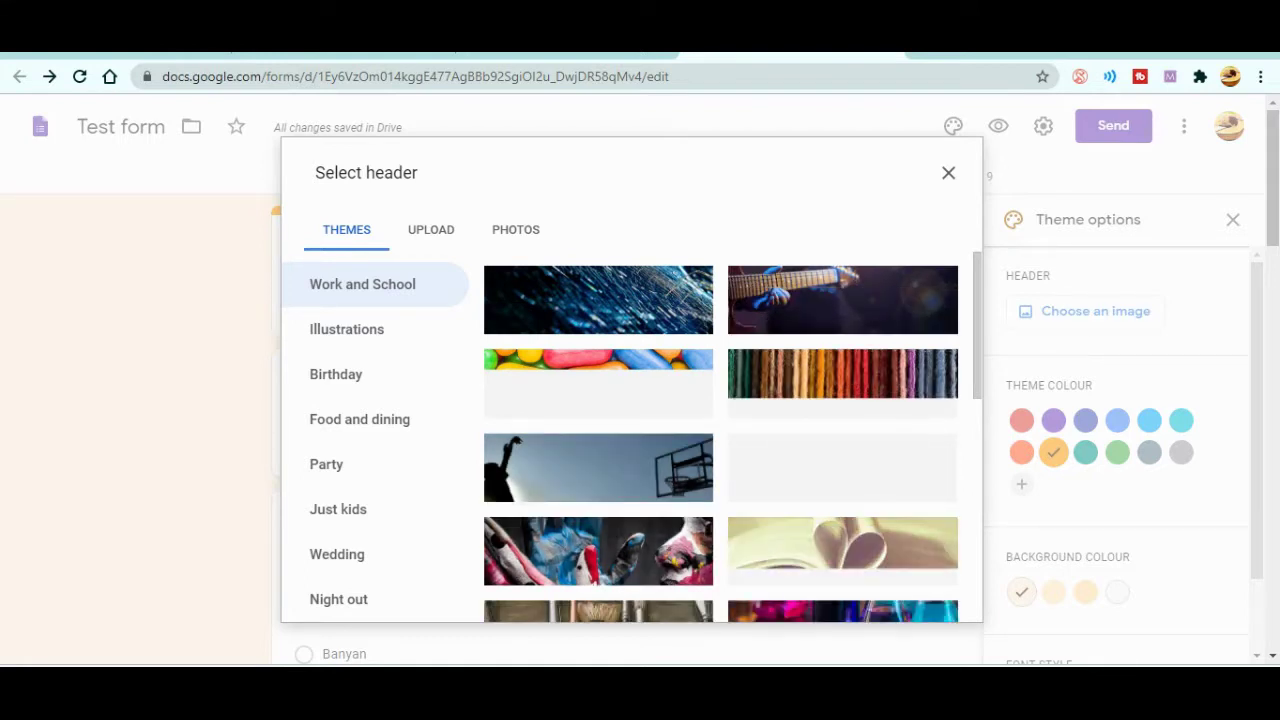
left_click(842, 550)
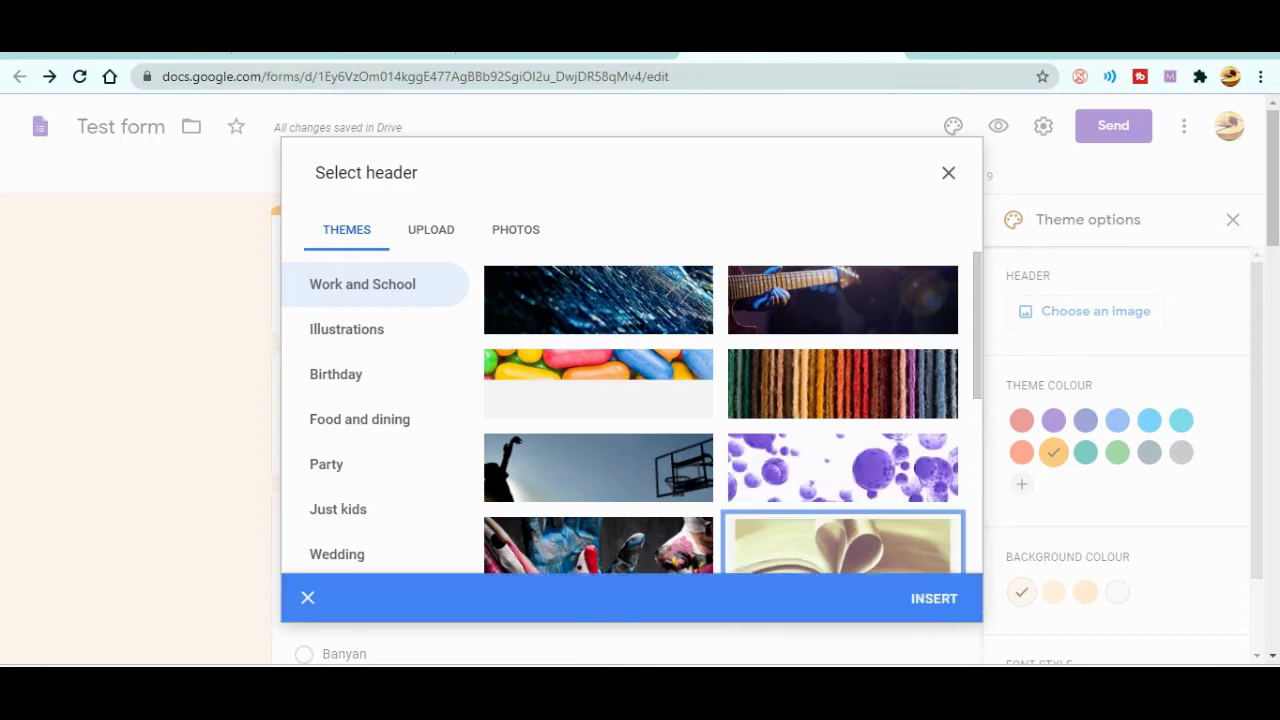
left_click(933, 598)
left_click(934, 598)
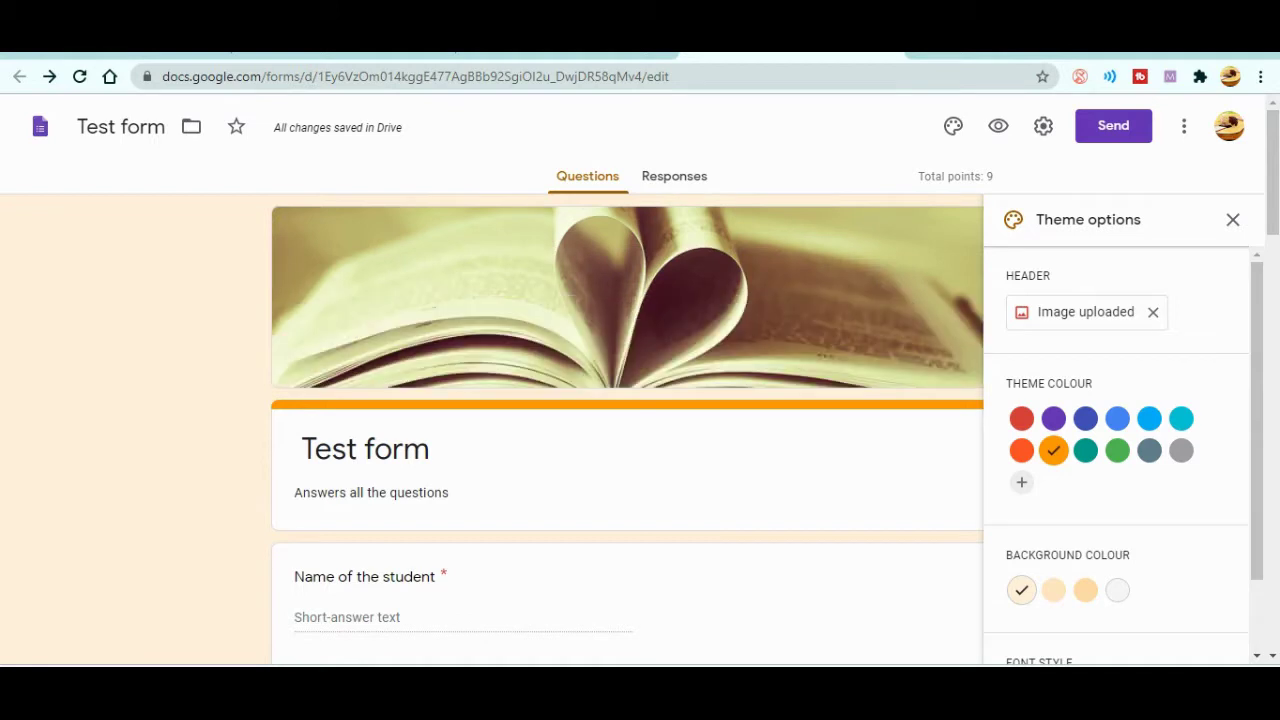
Change the form's font style to Formal in the theme options
left_click_drag(1256, 430, 1256, 435)
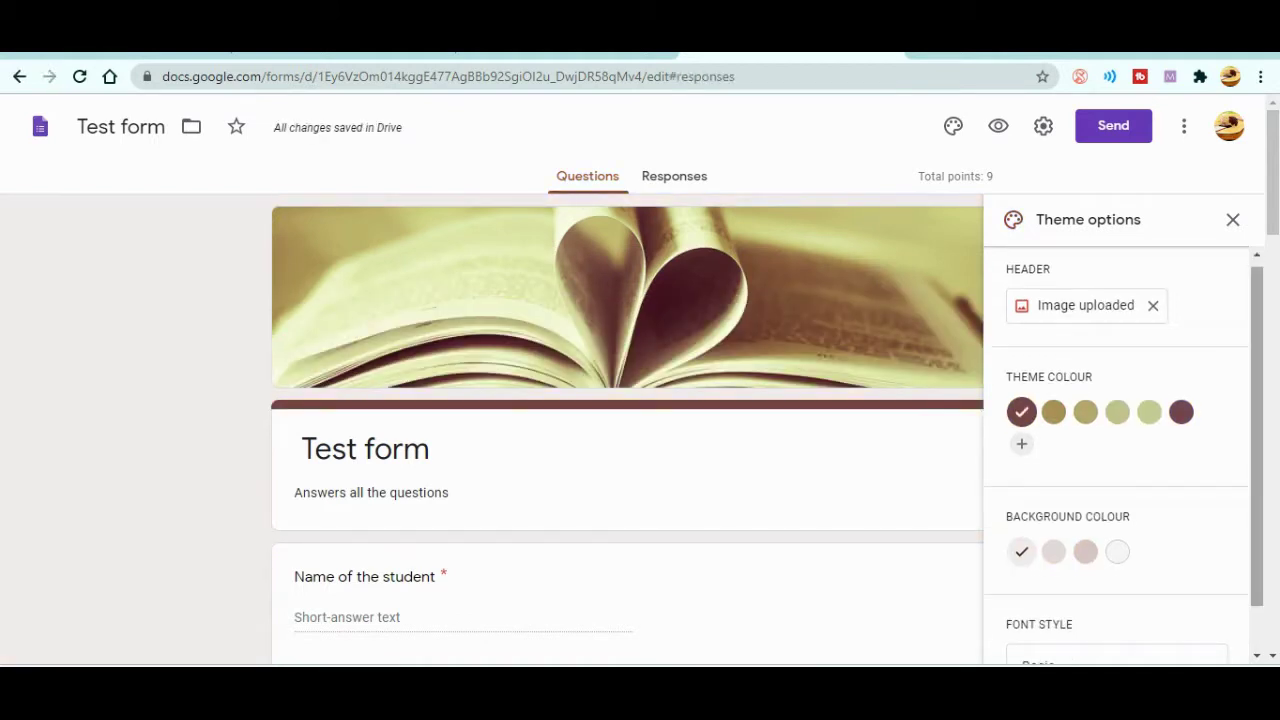
scroll(1115, 450, "down", 2)
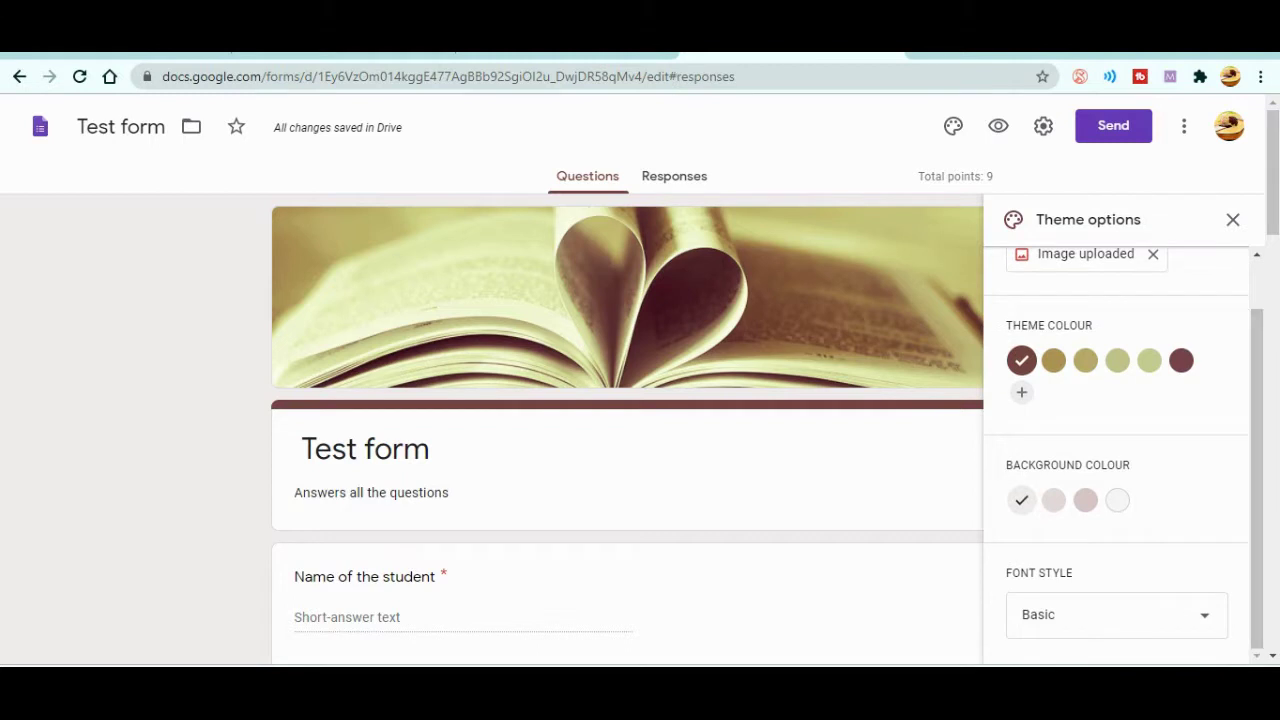
left_click(1116, 614)
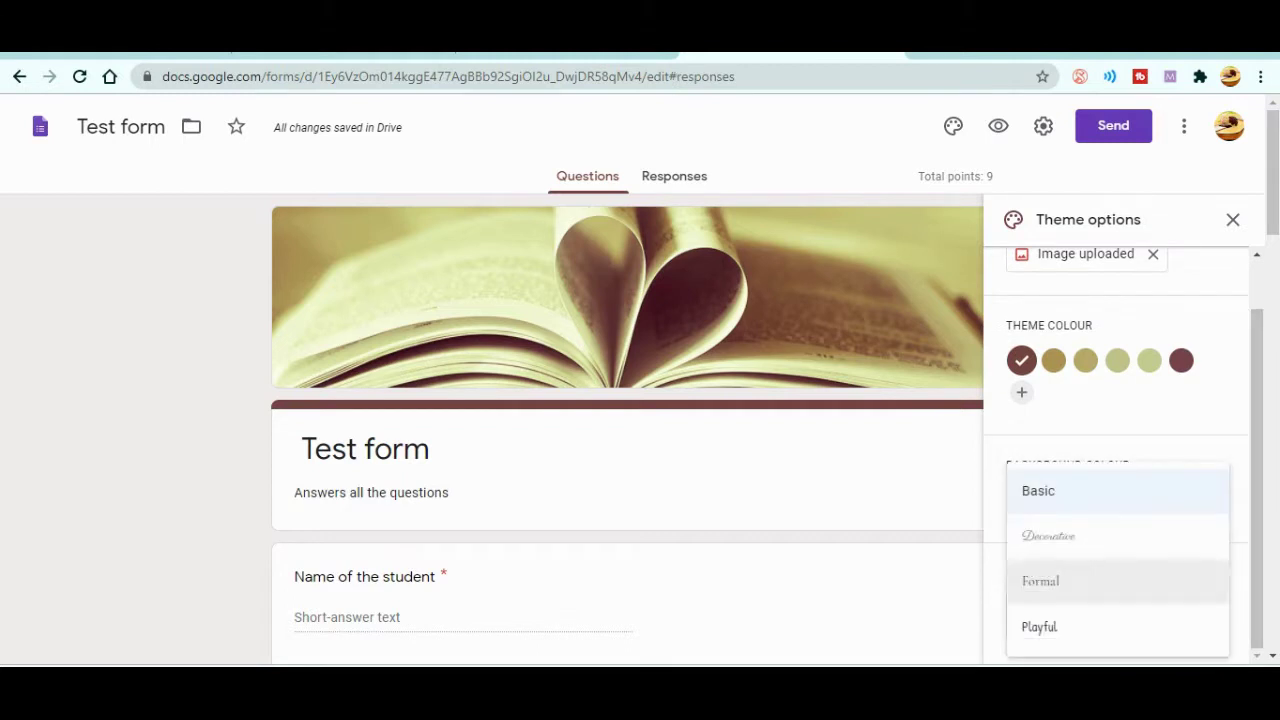
left_click(1040, 581)
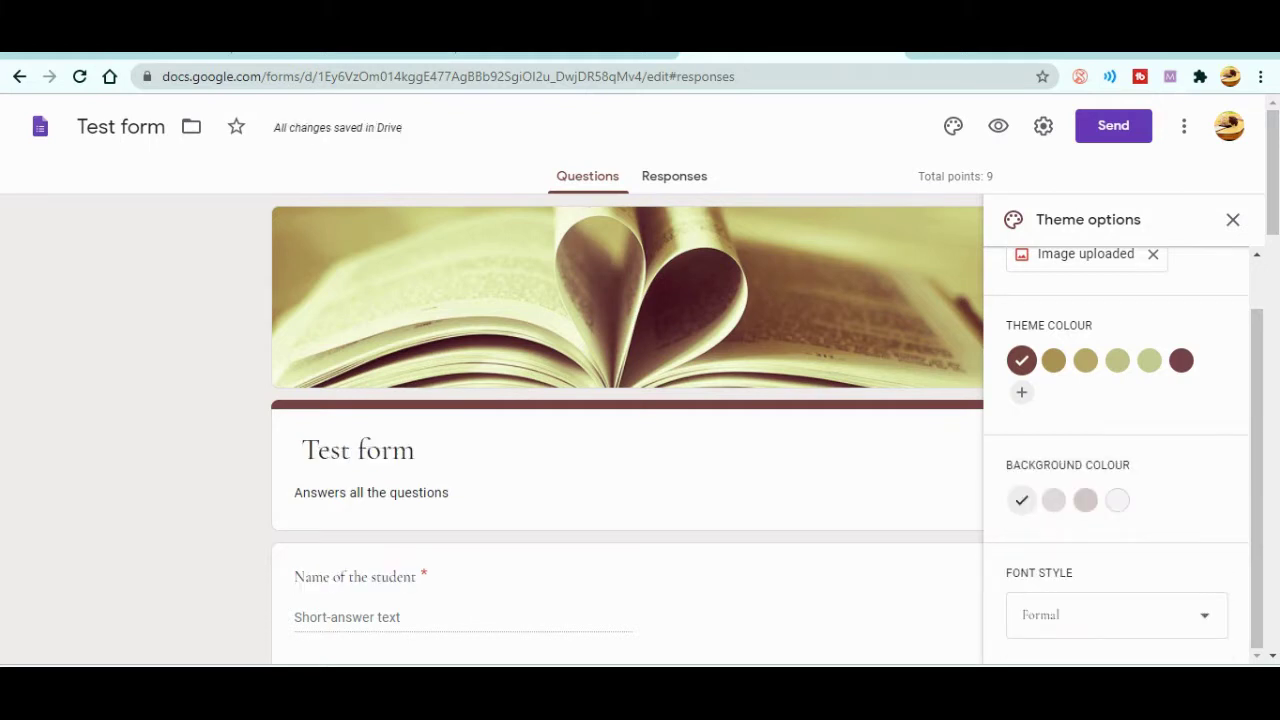
Set the form's font style to Playful and close the theme options
left_click(1110, 620)
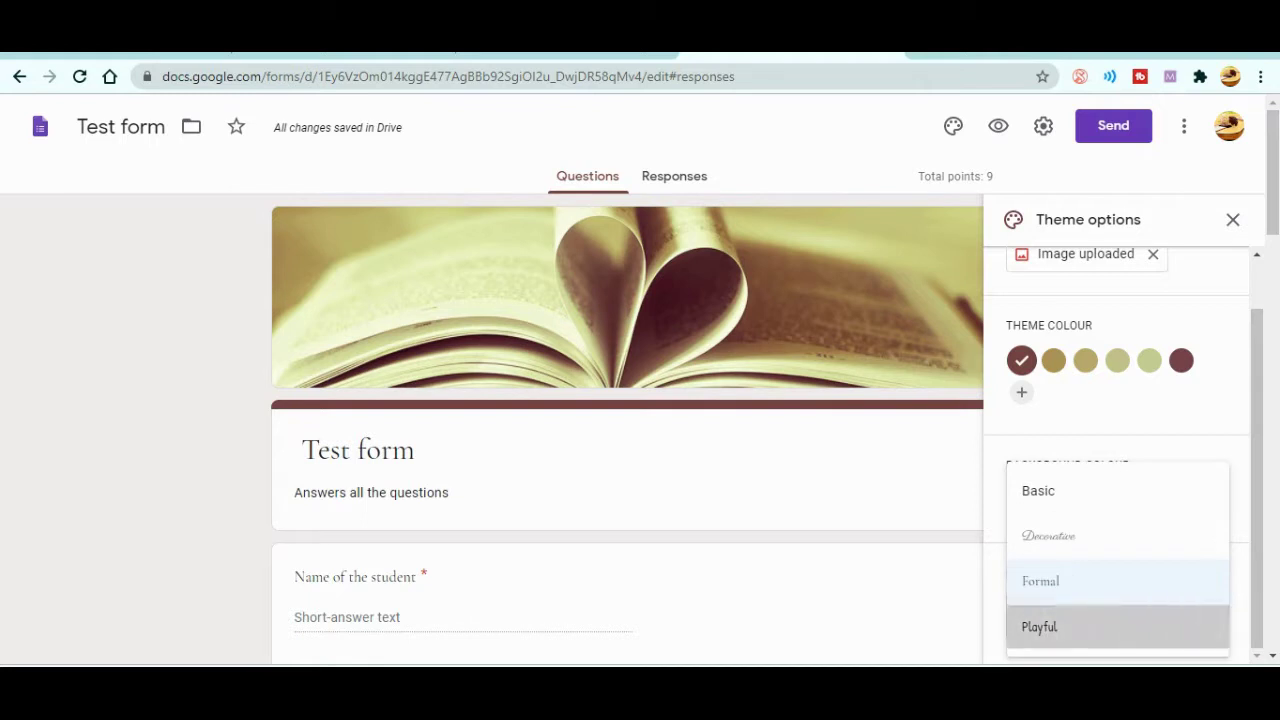
left_click(1040, 626)
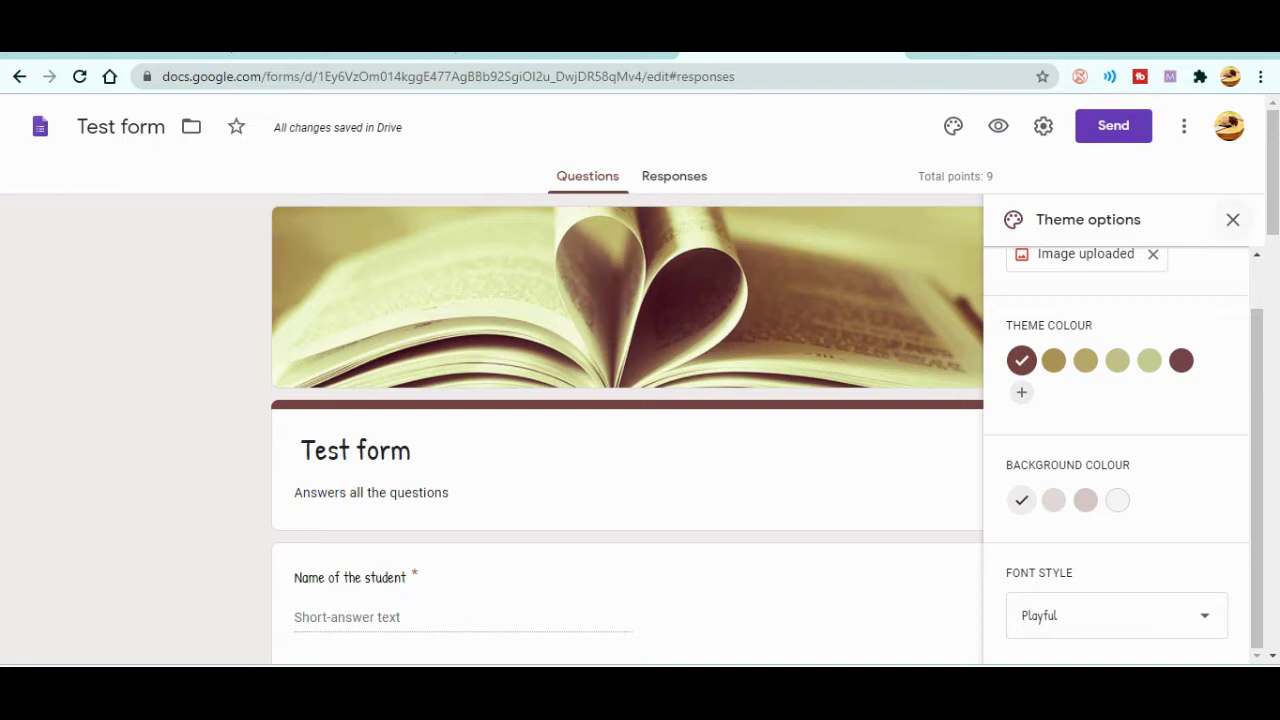
left_click(1232, 219)
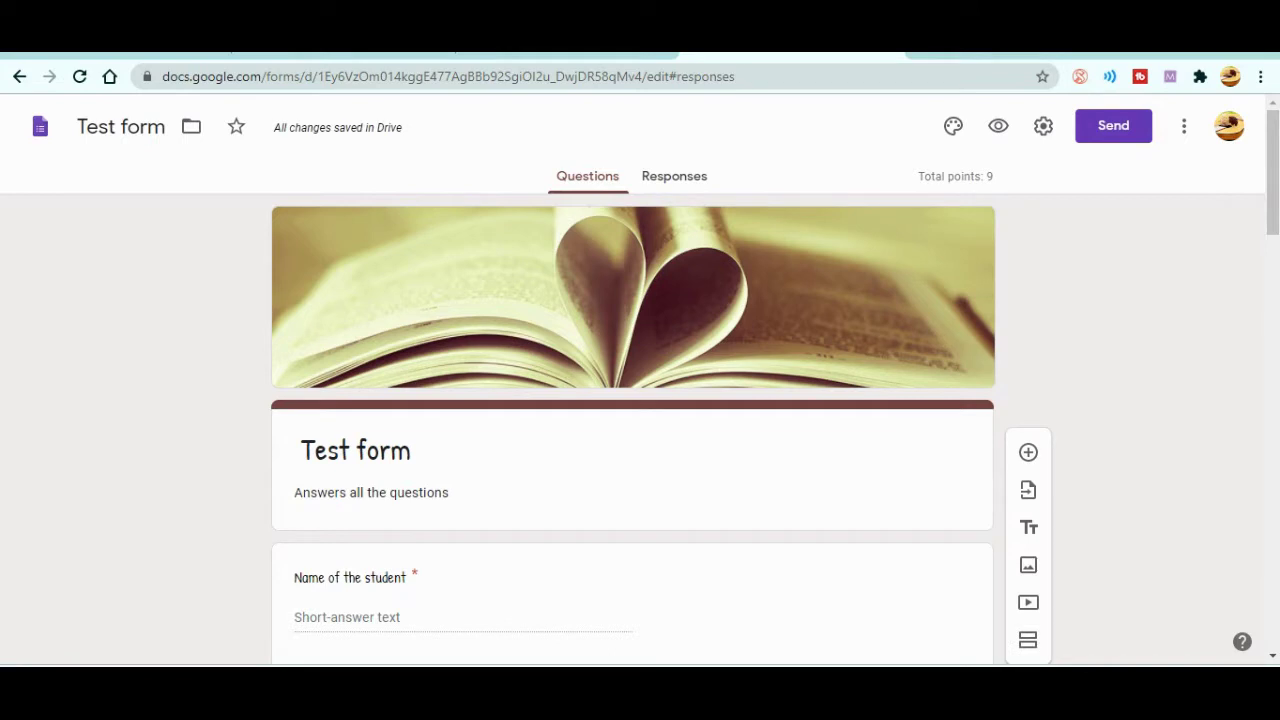
Open the form's responses view
left_click(673, 176)
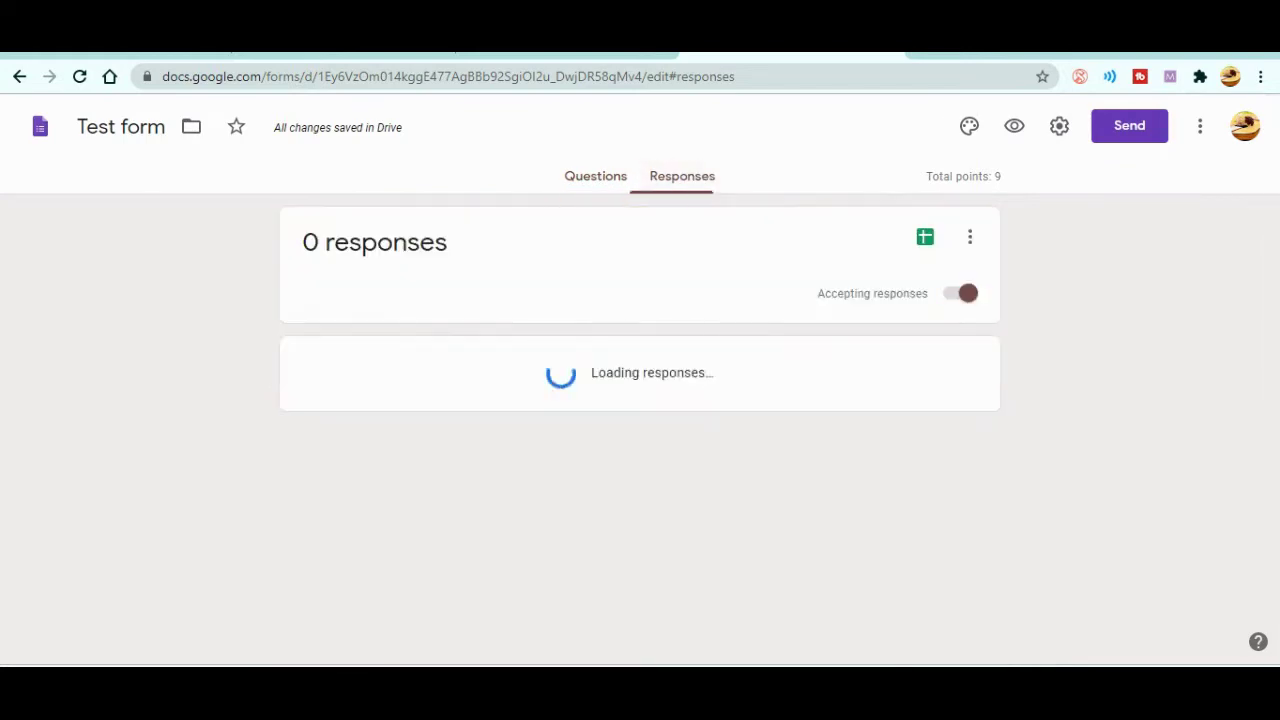